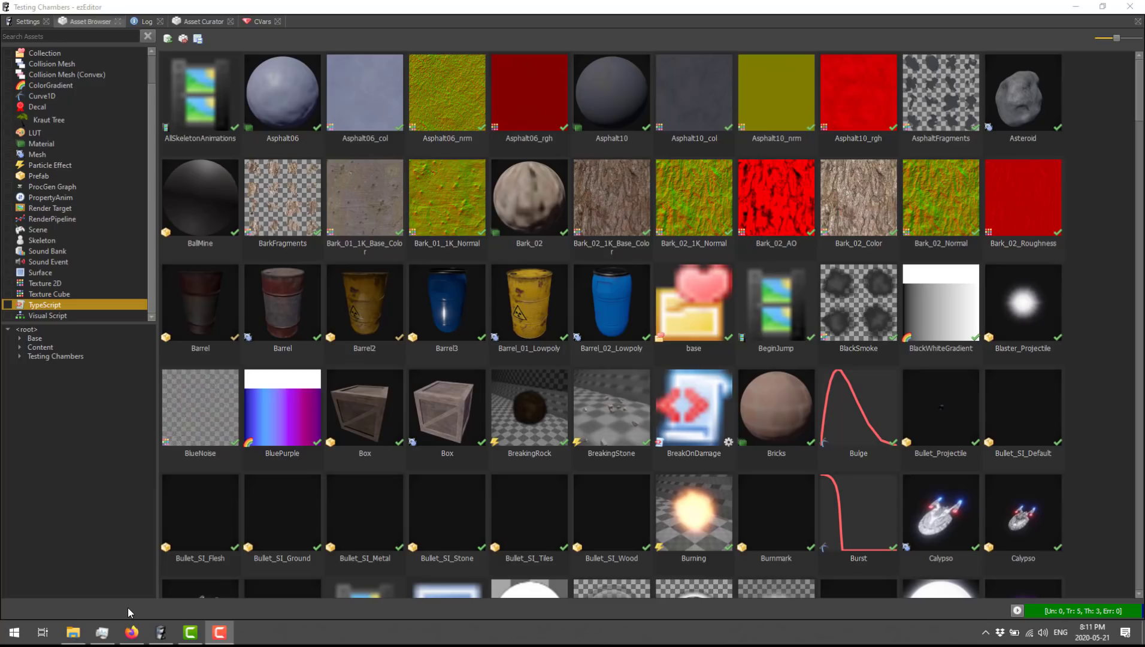
Open the Burning particle effect from the asset list in its own editor.
{"action": "scroll", "coordinate": [677, 374], "scroll_direction": "down", "scroll_amount": 10}
{"action": "scroll", "coordinate": [677, 375], "scroll_direction": "up", "scroll_amount": 10}
{"action": "scroll", "coordinate": [628, 289], "scroll_direction": "down", "scroll_amount": 20}
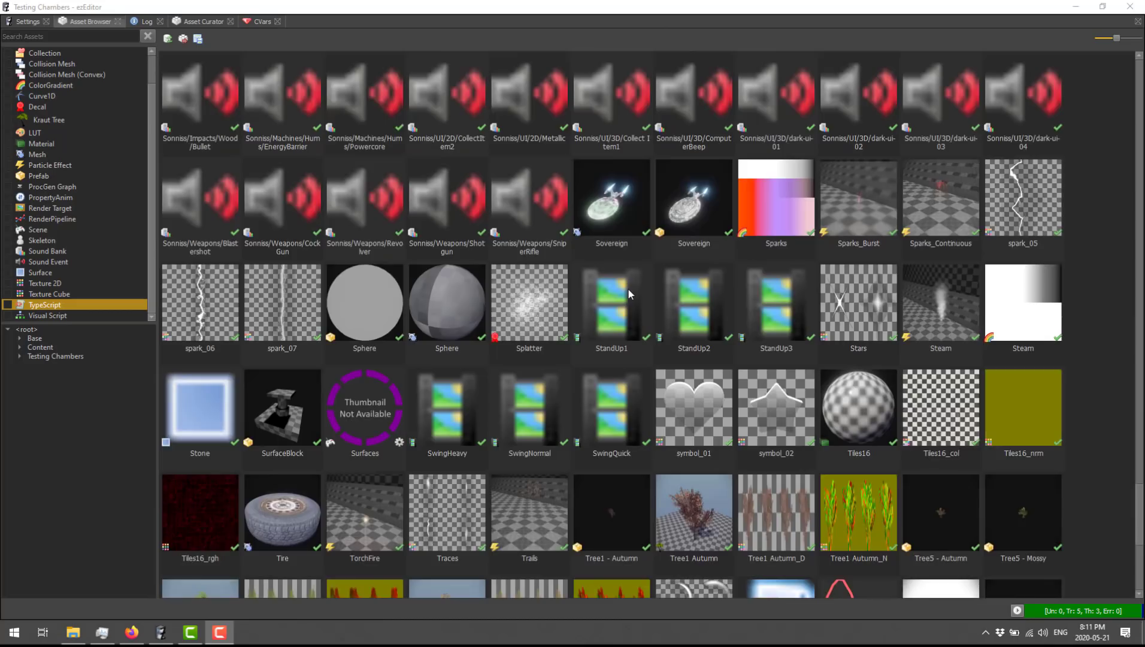
{"action": "scroll", "coordinate": [628, 288], "scroll_direction": "down", "scroll_amount": 3}
{"action": "scroll", "coordinate": [628, 288], "scroll_direction": "up", "scroll_amount": 20}
{"action": "scroll", "coordinate": [627, 282], "scroll_direction": "down", "scroll_amount": 5}
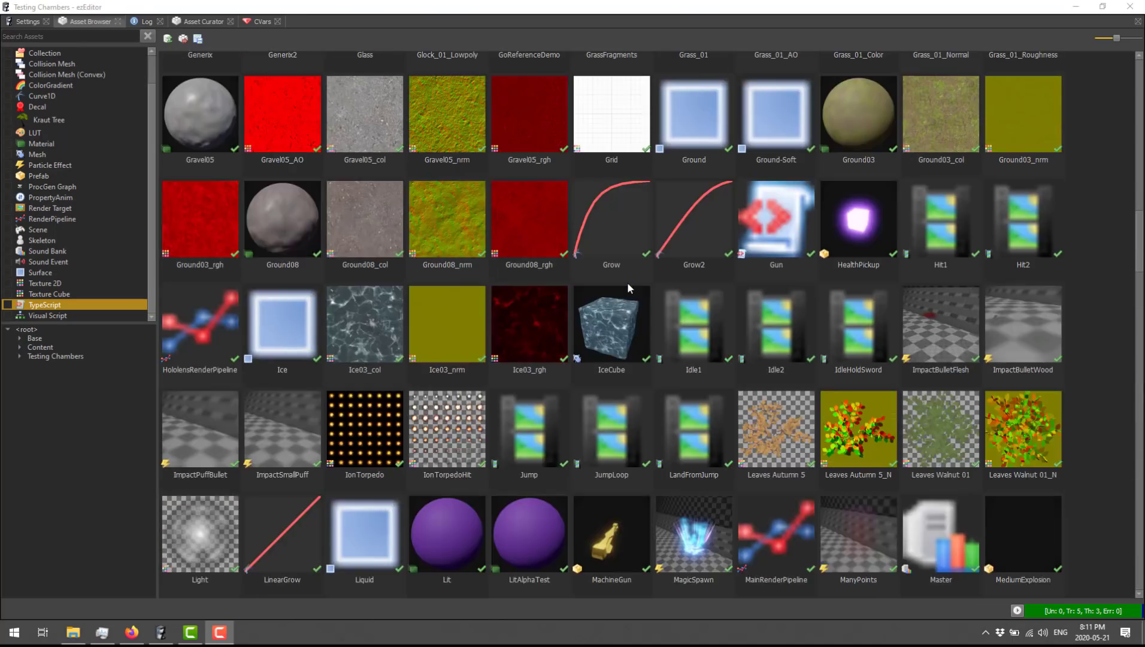
{"action": "scroll", "coordinate": [627, 282], "scroll_direction": "up", "scroll_amount": 10}
{"action": "scroll", "coordinate": [627, 282], "scroll_direction": "up", "scroll_amount": 4}
{"action": "double_click", "coordinate": [705, 486]}
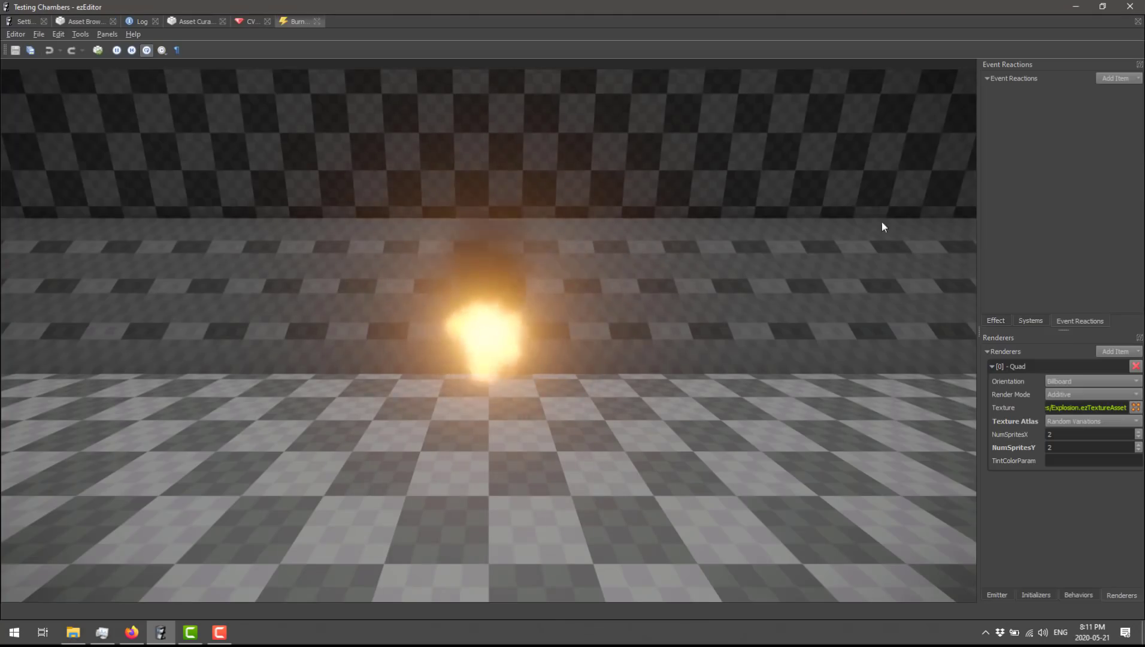
Review Burning's Effect, Systems, Event Reactions, Initializers, Behaviors and Renderers tabs, ending on its Quad renderer.
{"action": "left_click", "coordinate": [994, 320]}
{"action": "left_click", "coordinate": [1029, 321]}
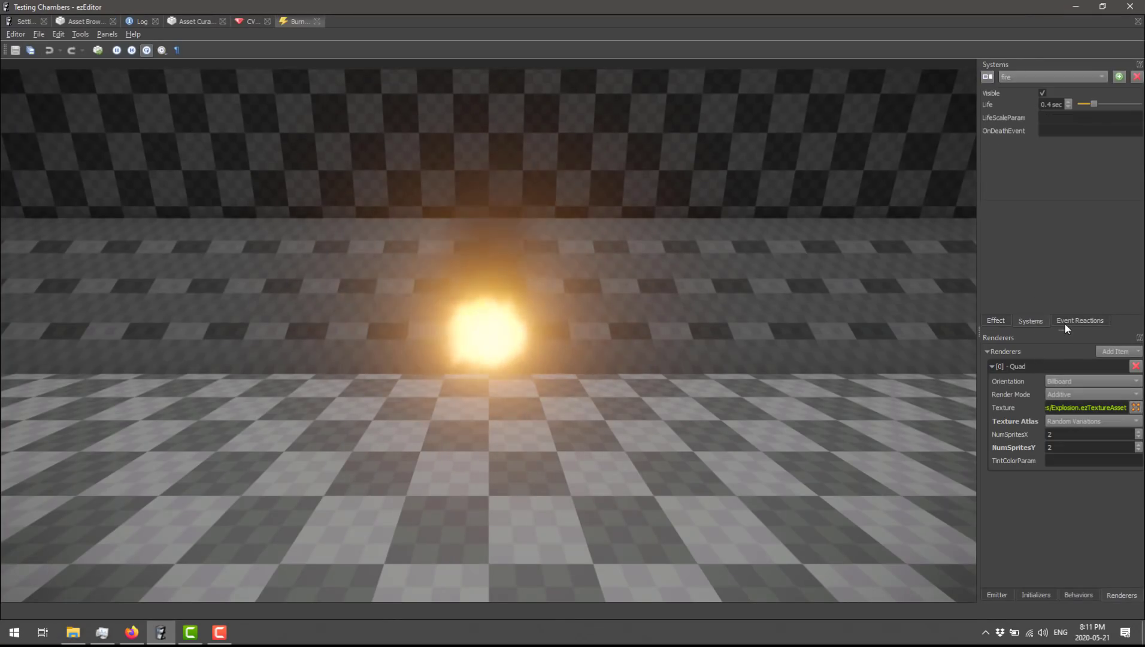
{"action": "left_click", "coordinate": [1065, 322]}
{"action": "left_click", "coordinate": [1036, 593]}
{"action": "left_click", "coordinate": [1081, 592]}
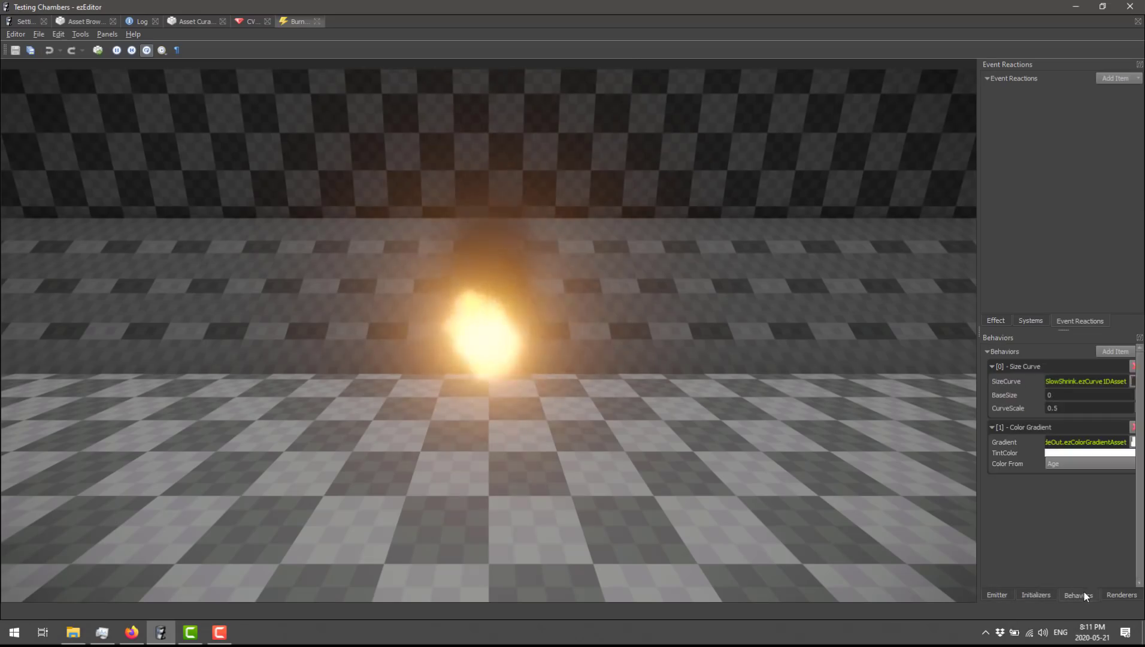
{"action": "left_click", "coordinate": [1121, 593]}
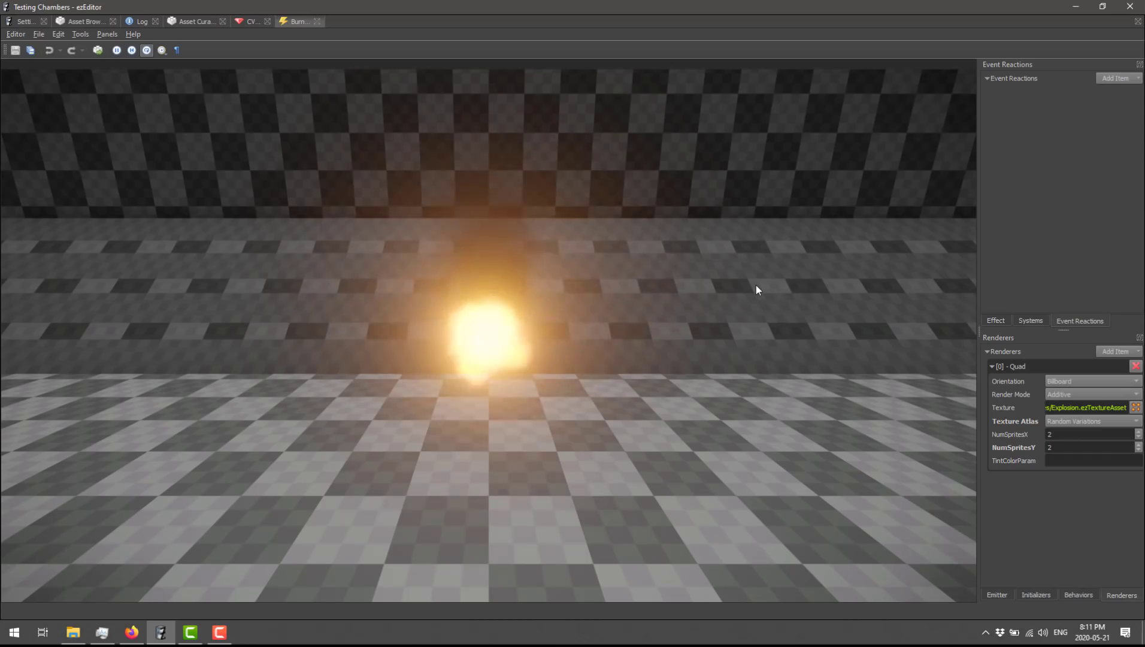
Open Editor Settings > Editor Plugins and review the ten active plugins, such as ezEditorPluginParticle and ezEditorPluginTypeScript.
{"action": "left_click", "coordinate": [18, 34]}
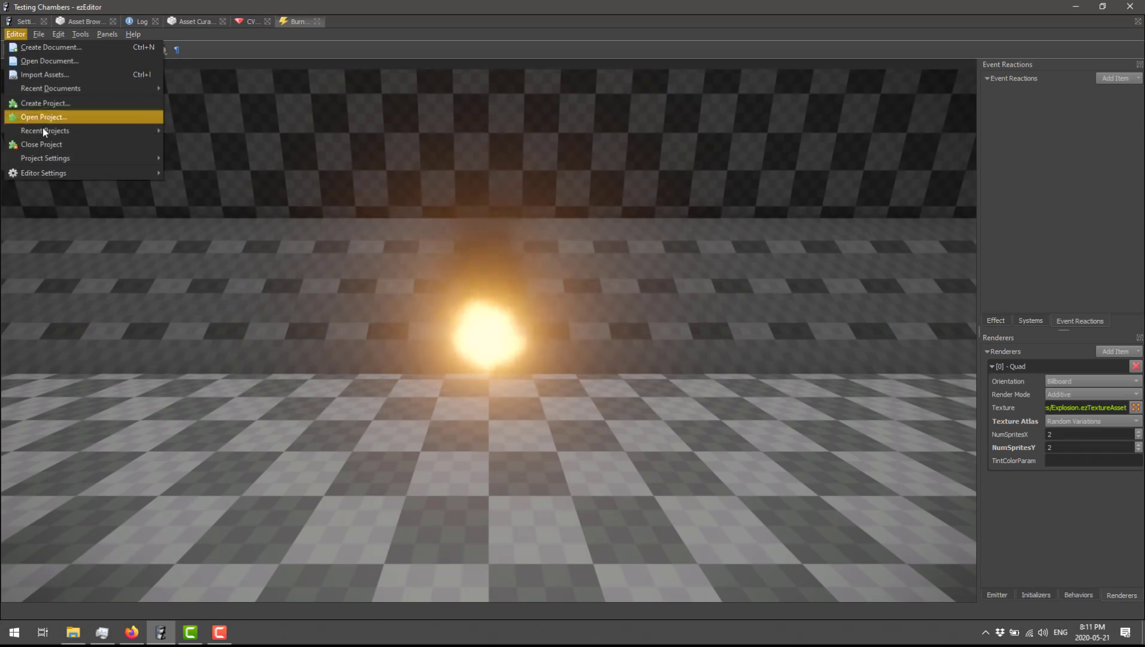
{"action": "mouse_move", "coordinate": [137, 173]}
{"action": "left_click", "coordinate": [213, 174]}
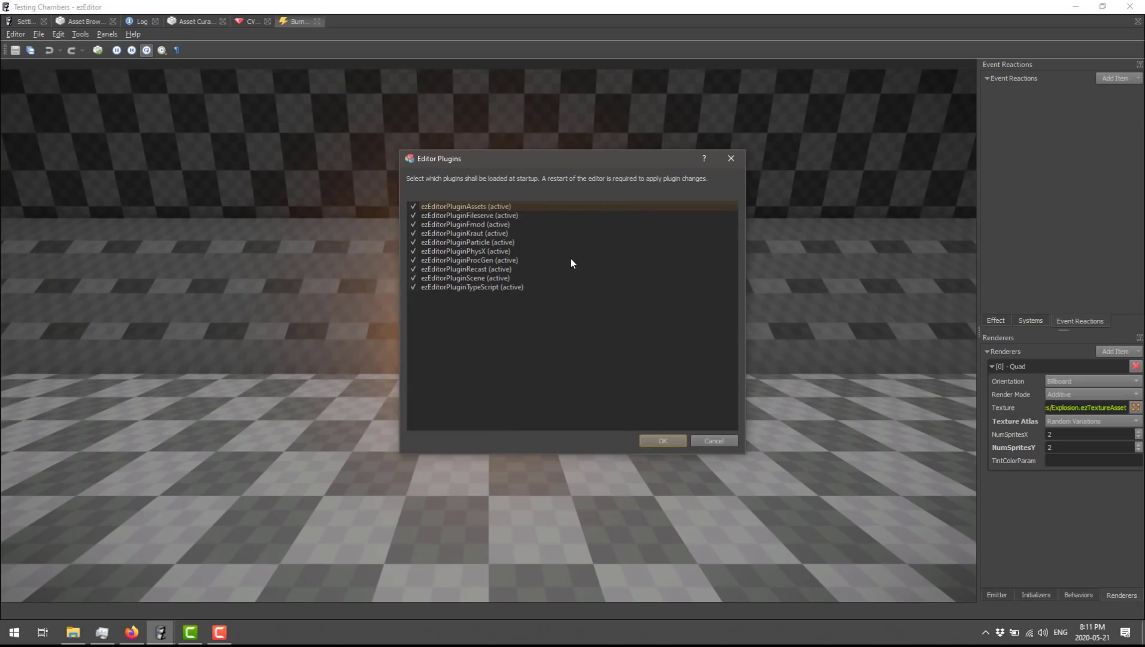
{"action": "left_click", "coordinate": [476, 243]}
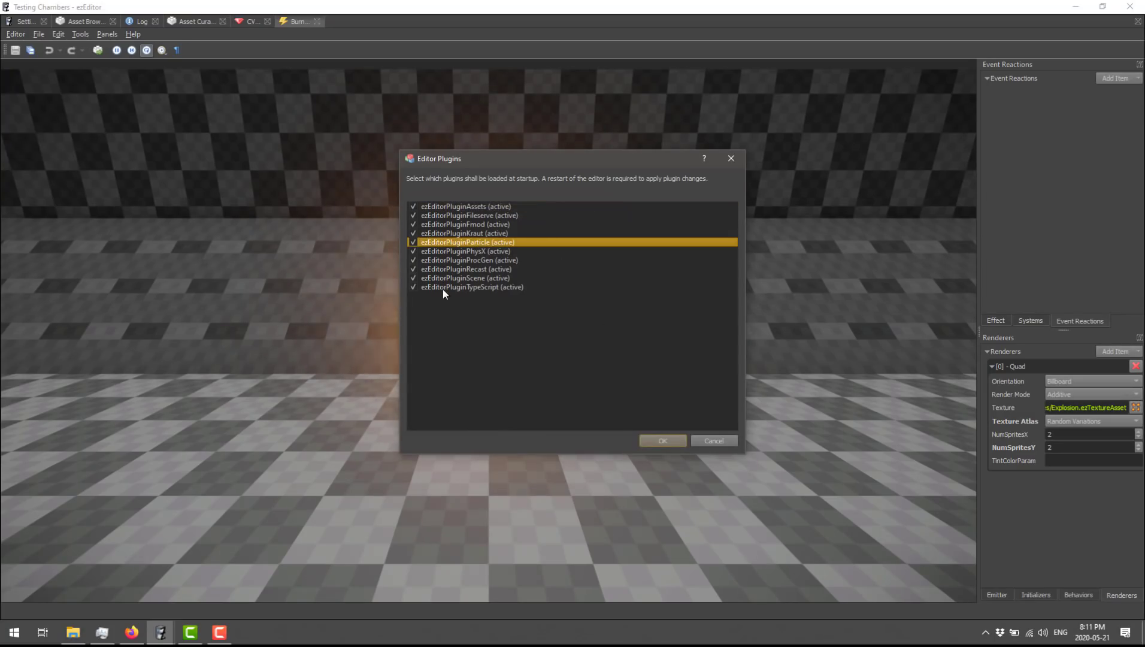
{"action": "left_click_drag", "start_coordinate": [606, 159], "coordinate": [719, 189]}
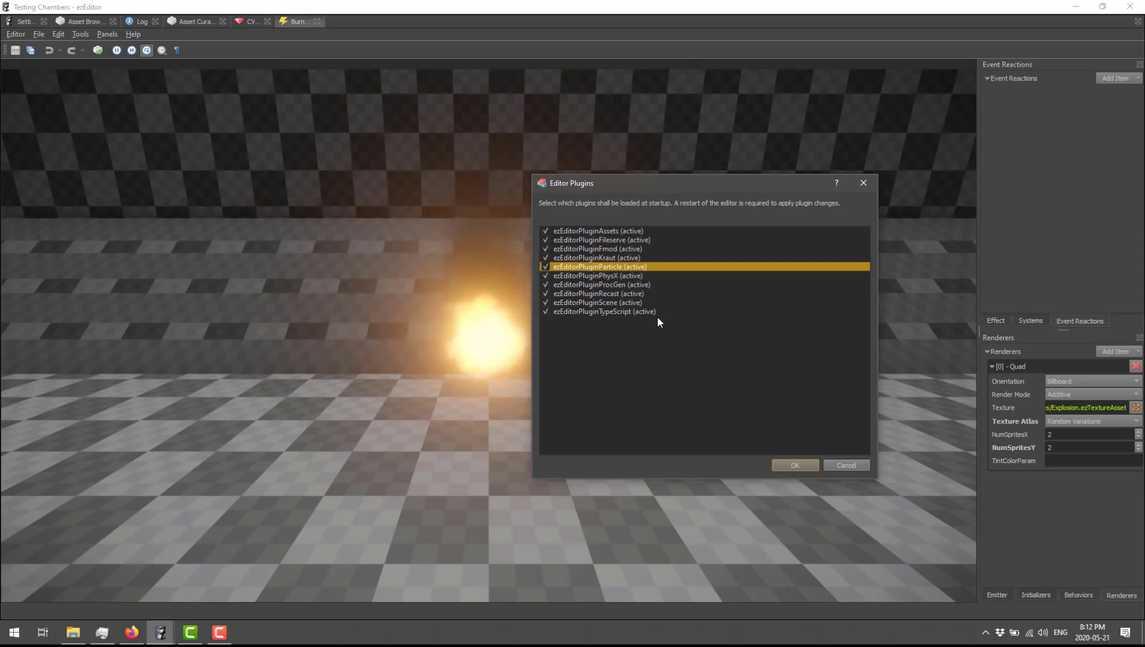
{"action": "left_click", "coordinate": [616, 310]}
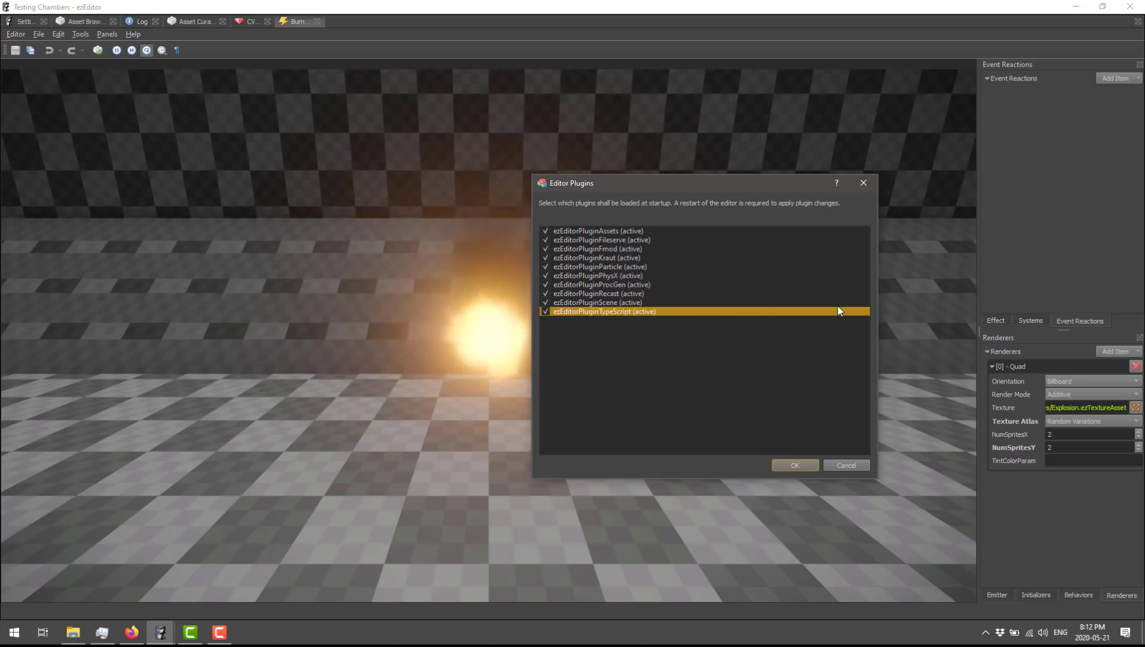
Cancel the plugins window, then add an Effect Reaction event reaction and a Trail renderer to Burning.
{"action": "left_click", "coordinate": [848, 464]}
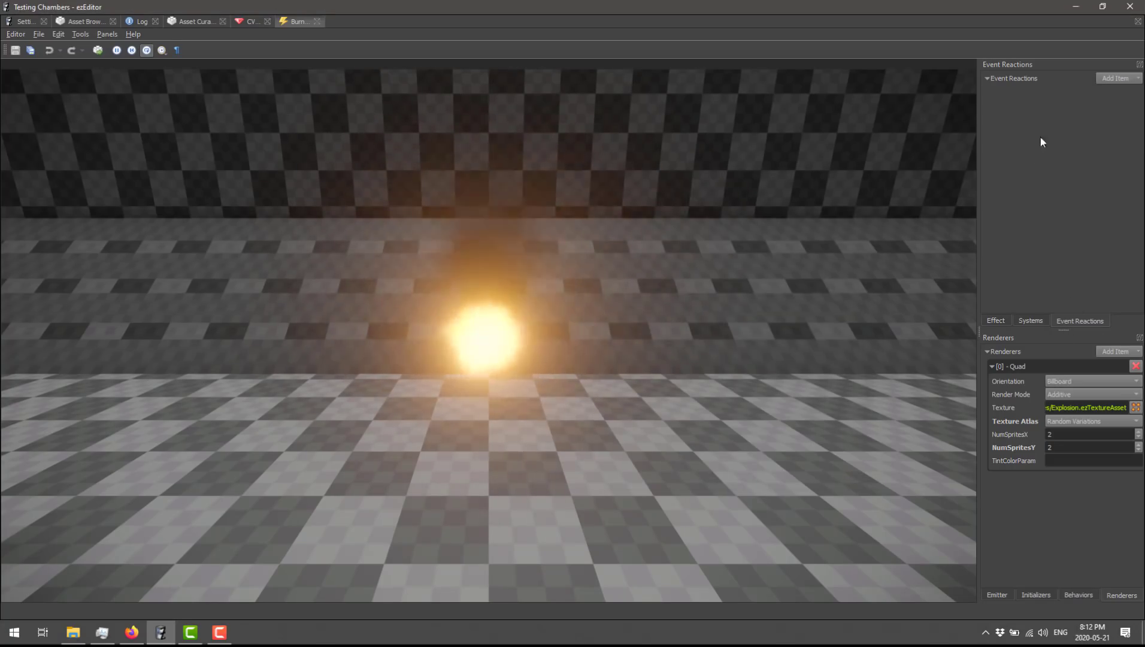
{"action": "left_click", "coordinate": [1108, 79]}
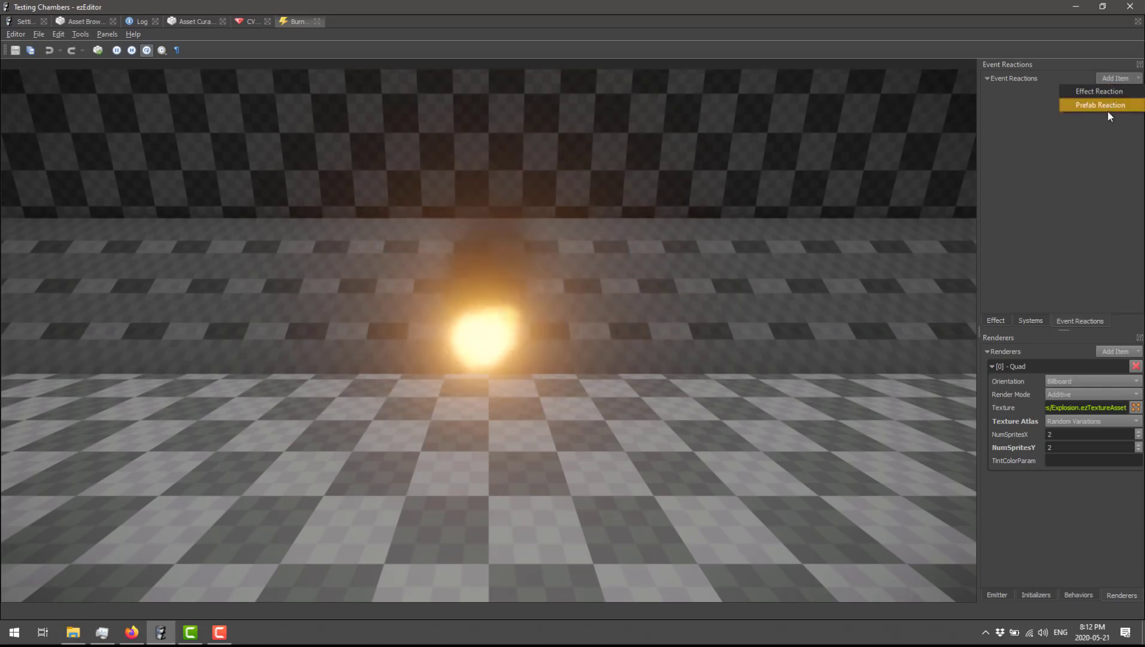
{"action": "left_click", "coordinate": [1110, 90]}
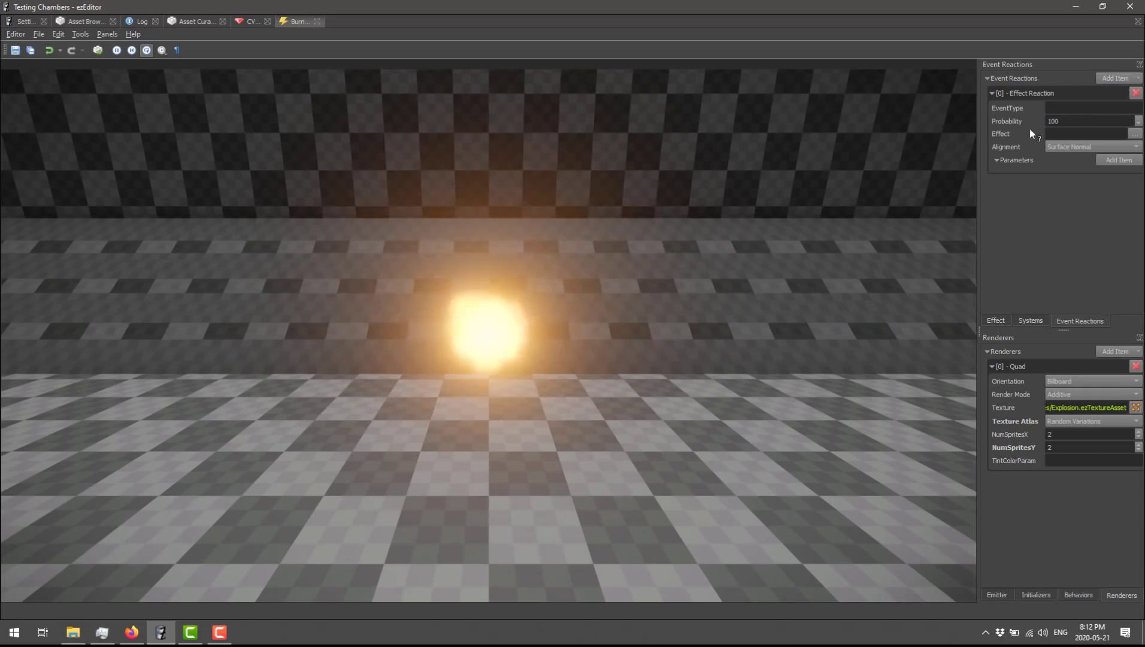
{"action": "left_click", "coordinate": [1126, 352]}
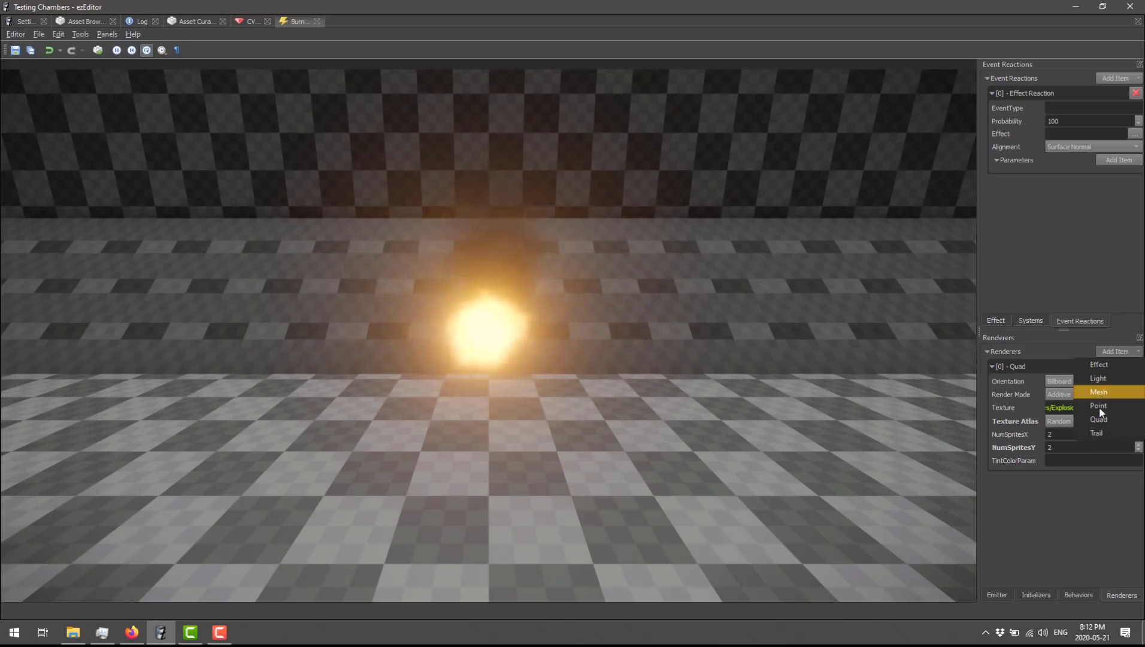
{"action": "left_click", "coordinate": [1101, 432]}
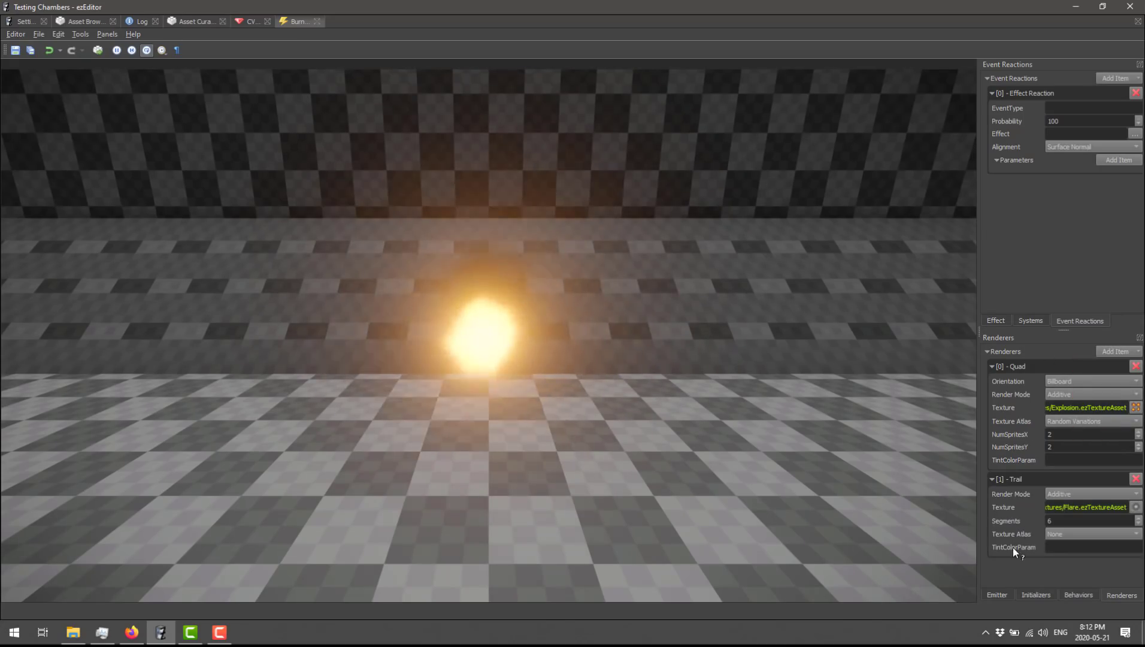
Review the Emitter, Initializers, Behaviors and Renderers tabs, showing the new Trail renderer.
{"action": "left_click", "coordinate": [1010, 594]}
{"action": "left_click", "coordinate": [1025, 595]}
{"action": "left_click", "coordinate": [1079, 596]}
{"action": "left_click", "coordinate": [1121, 594]}
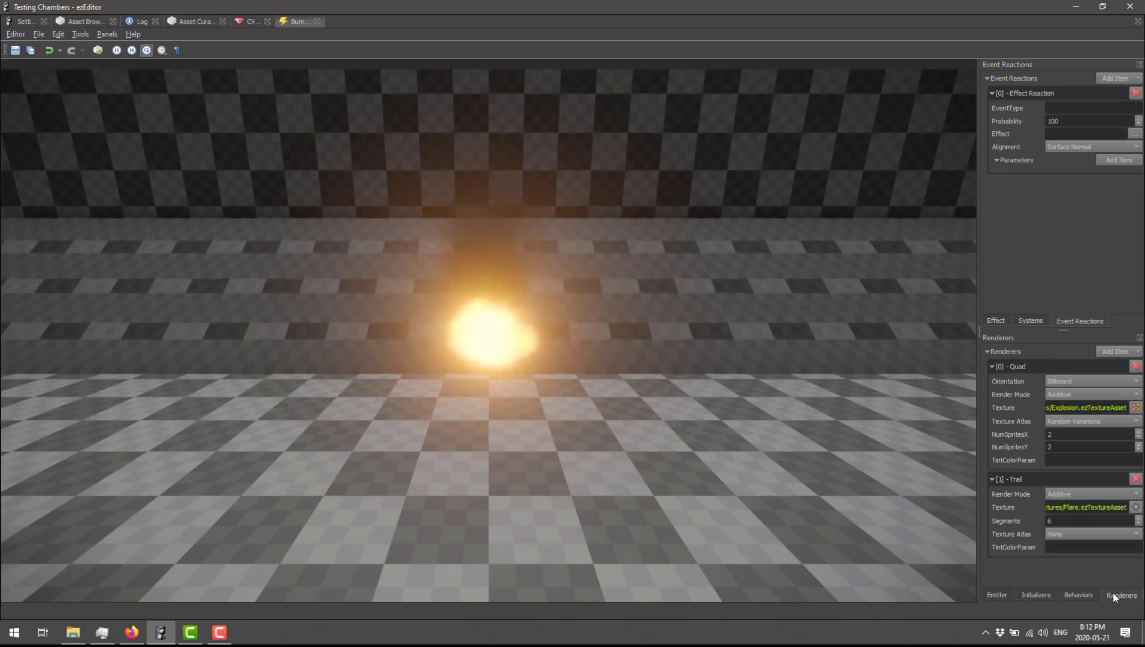
Filter the Asset Browser to Scene assets and open the Corridor scene.
{"action": "left_click", "coordinate": [79, 21]}
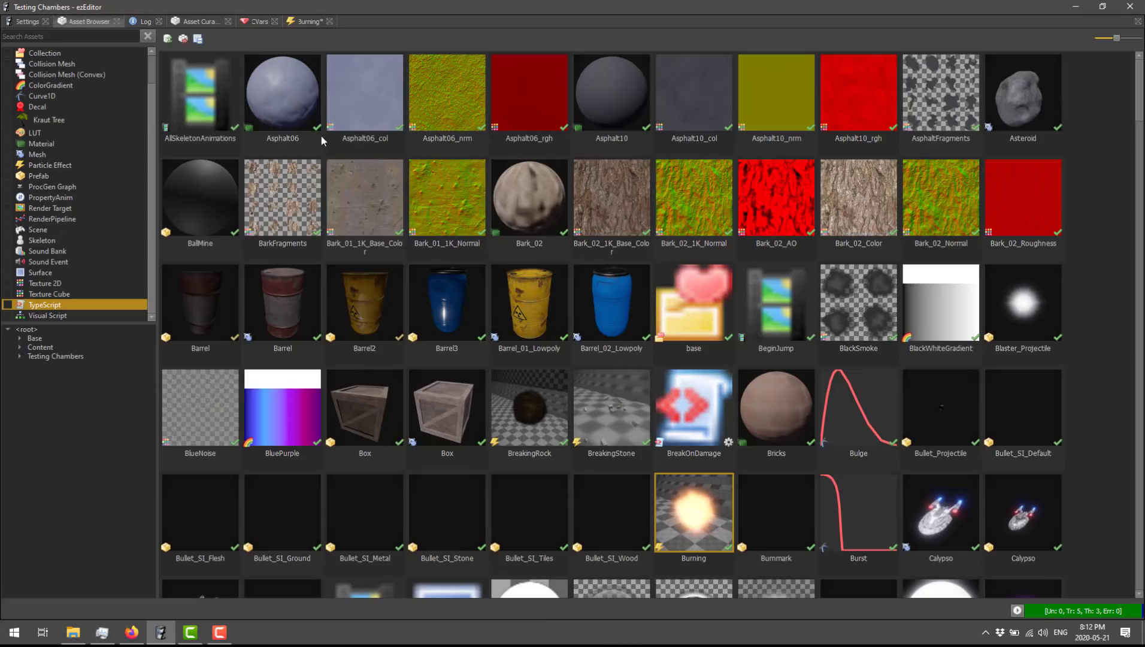
{"action": "left_click", "coordinate": [36, 231]}
{"action": "left_click", "coordinate": [12, 228]}
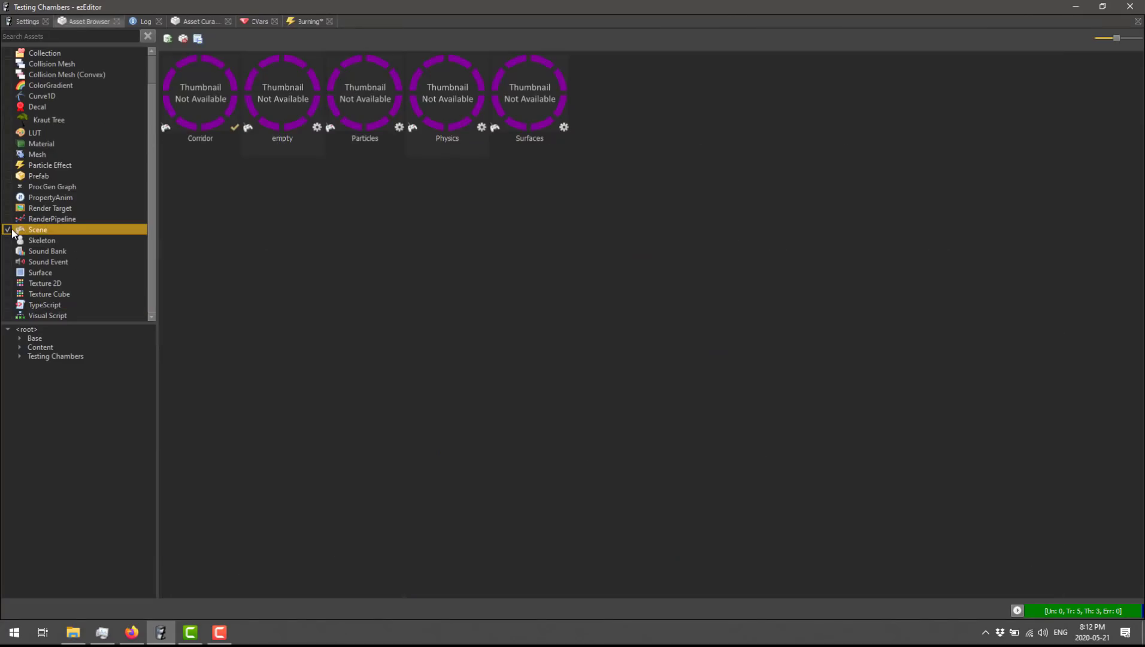
{"action": "double_click", "coordinate": [189, 98]}
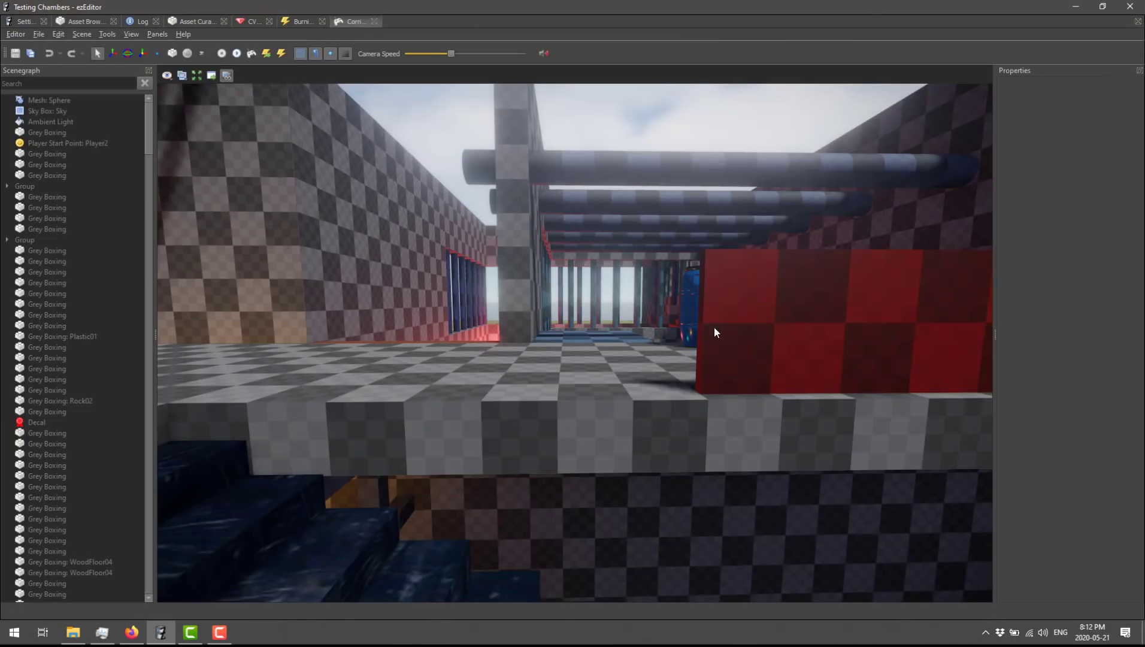
Fly the camera down the corridor past the barred window toward the red doorway.
{"action": "key", "text": "w"}
{"action": "right_click_drag", "start_coordinate": [715, 333], "coordinate": [701, 429]}
{"action": "key", "text": "w"}
{"action": "left_click", "coordinate": [515, 551]}
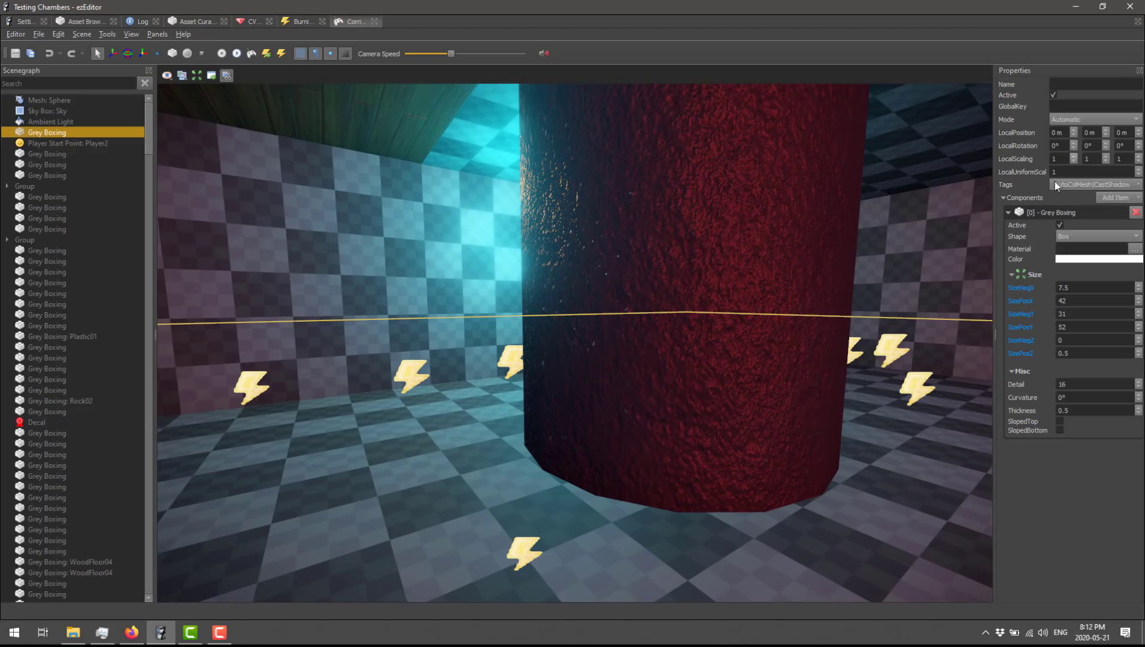
{"action": "right_click_drag", "start_coordinate": [758, 313], "coordinate": [764, 316]}
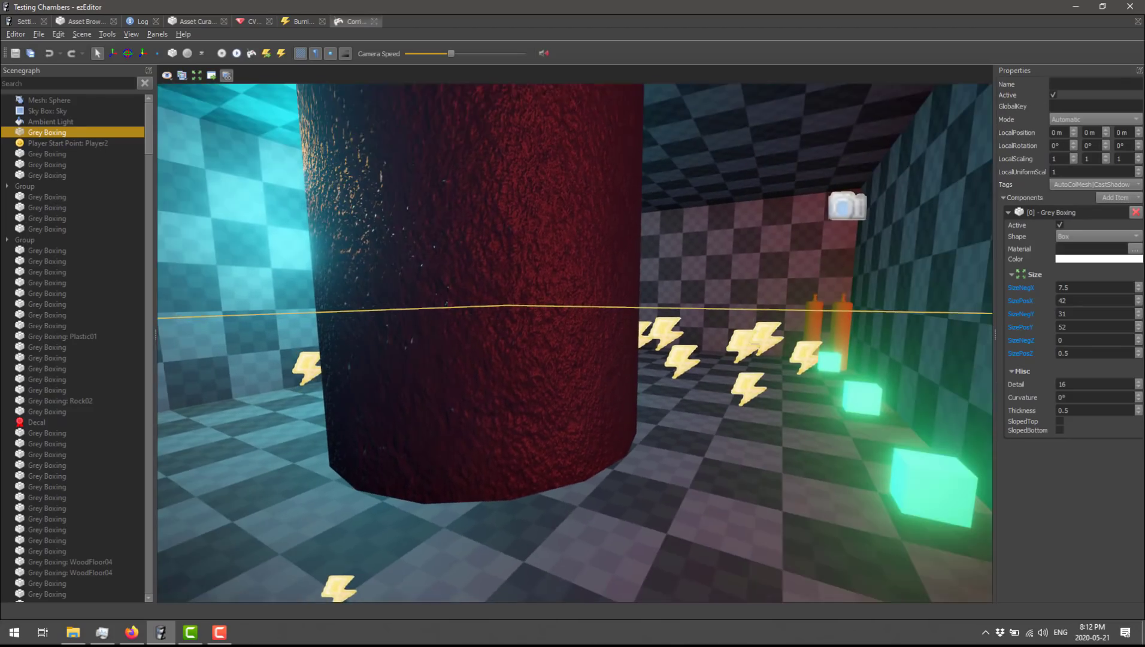
{"action": "left_click", "coordinate": [918, 467]}
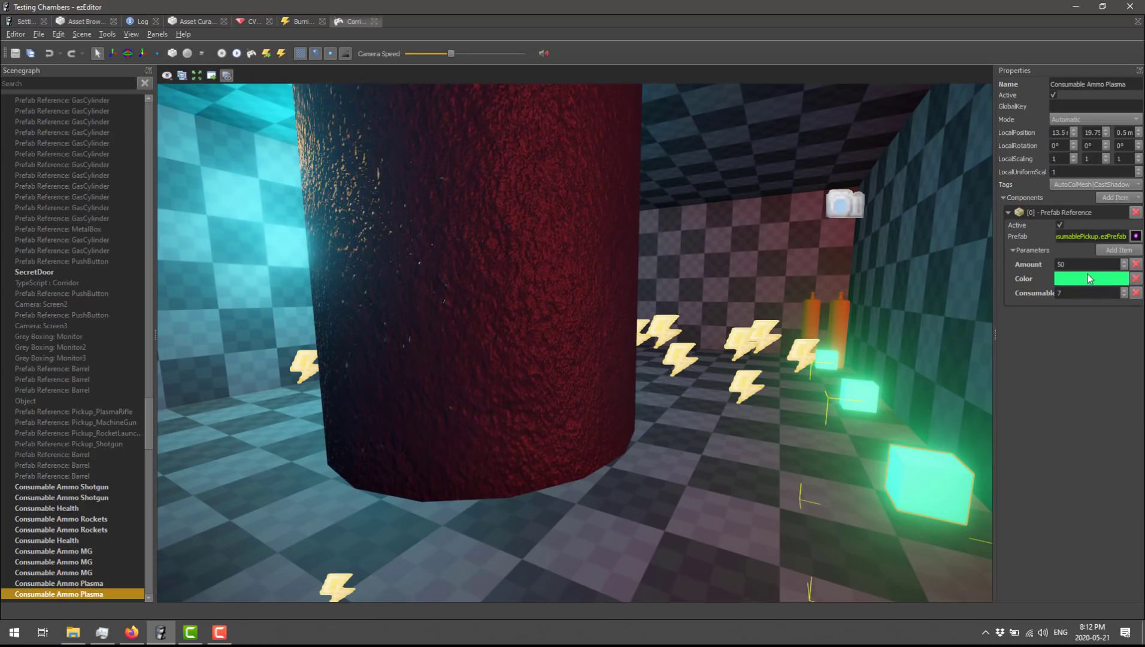
{"action": "left_click", "coordinate": [1135, 237]}
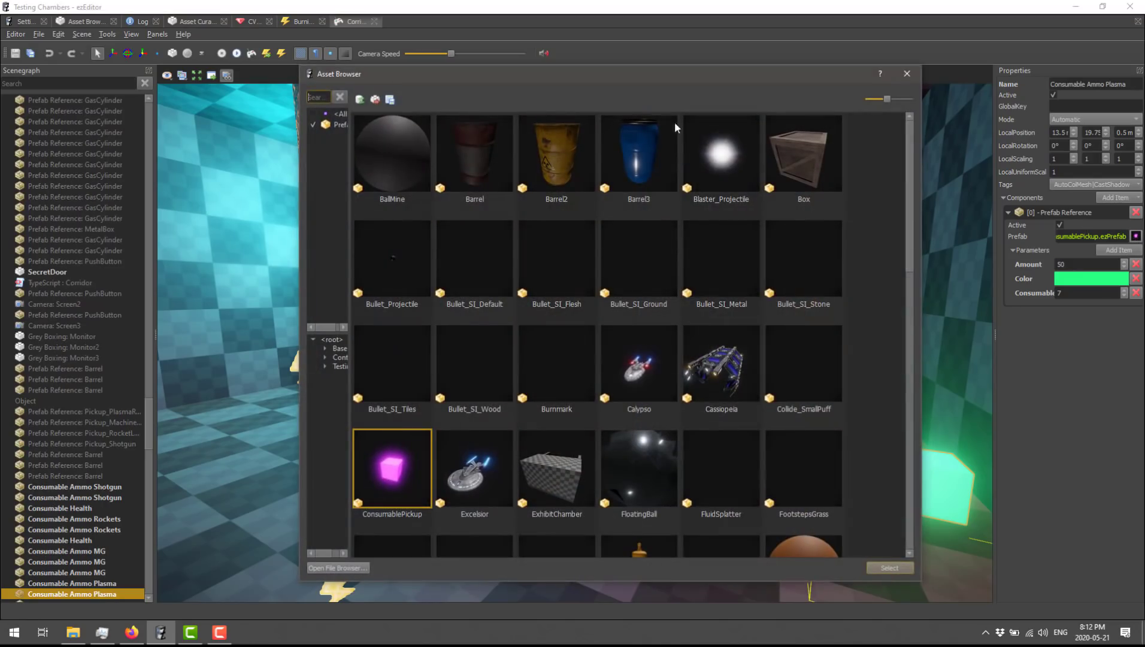
{"action": "left_click", "coordinate": [904, 74]}
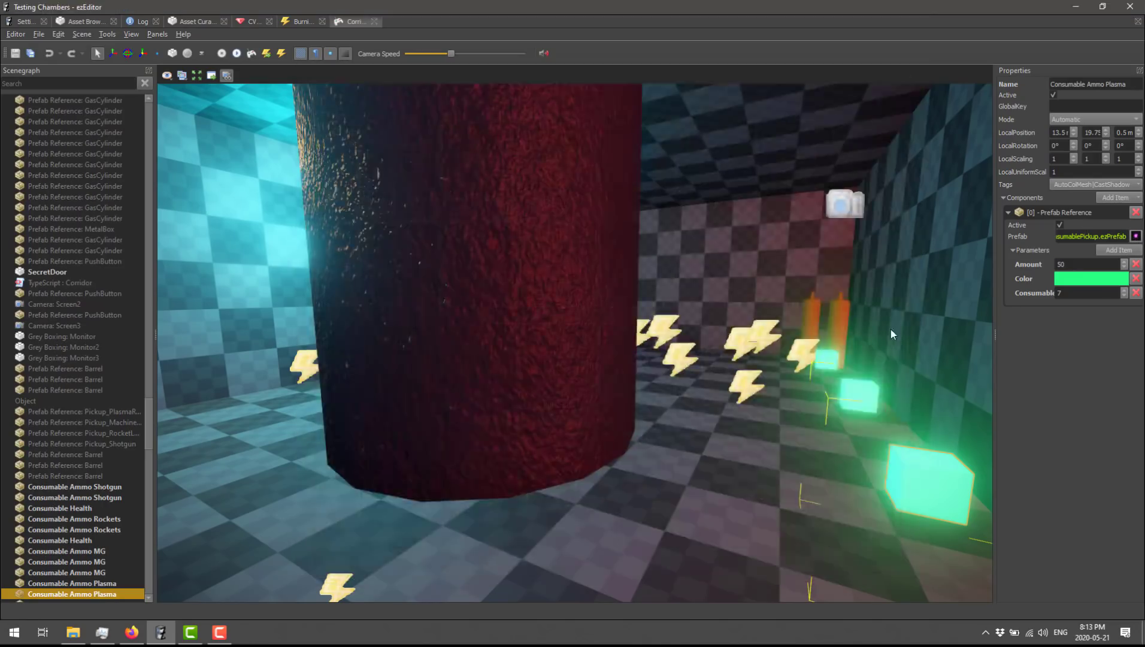
{"action": "left_click", "coordinate": [1069, 280]}
{"action": "left_click", "coordinate": [606, 350]}
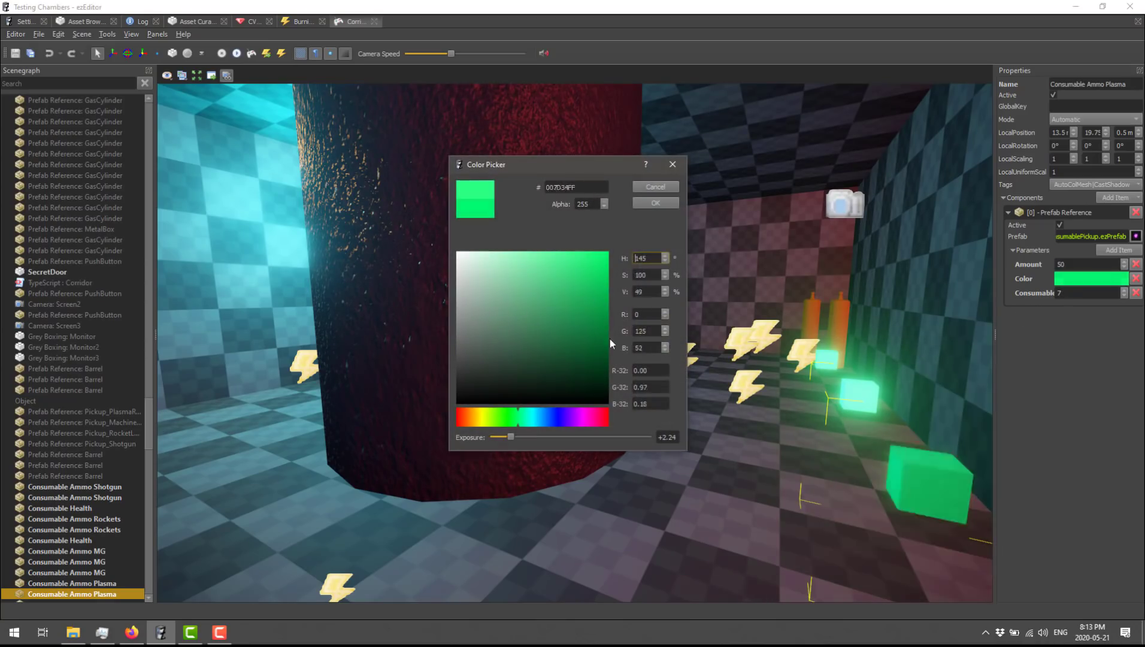
{"action": "mouse_move", "coordinate": [606, 350]}
{"action": "left_mouse_down"}
{"action": "mouse_move", "coordinate": [611, 379]}
{"action": "mouse_move", "coordinate": [589, 302]}
{"action": "left_mouse_up"}
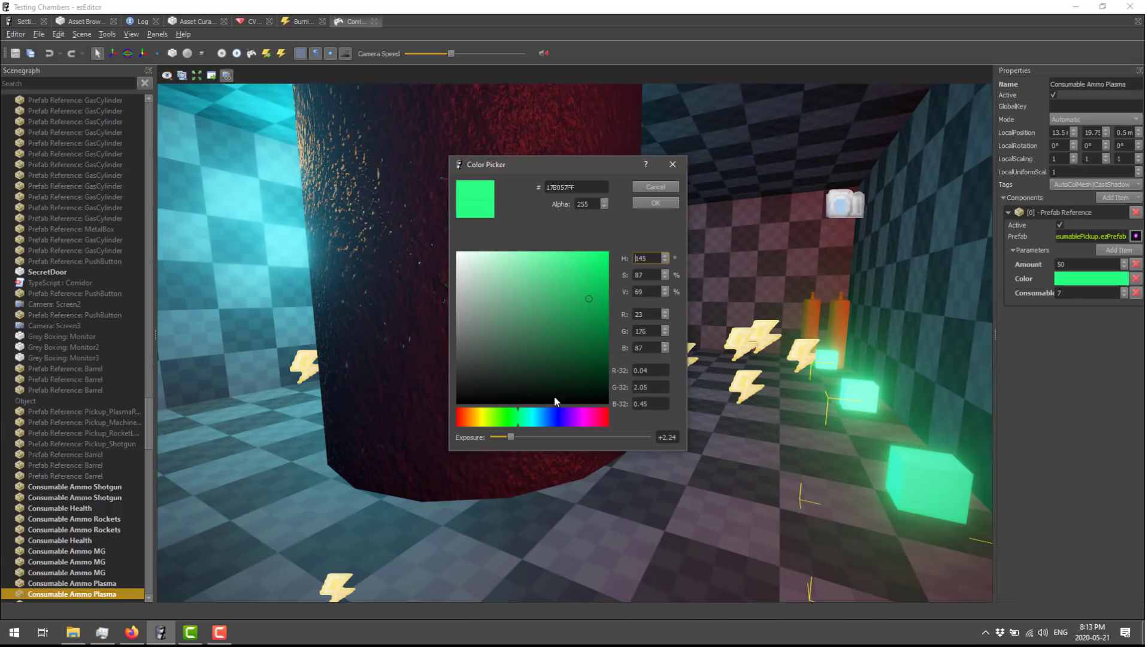
{"action": "left_click", "coordinate": [593, 418]}
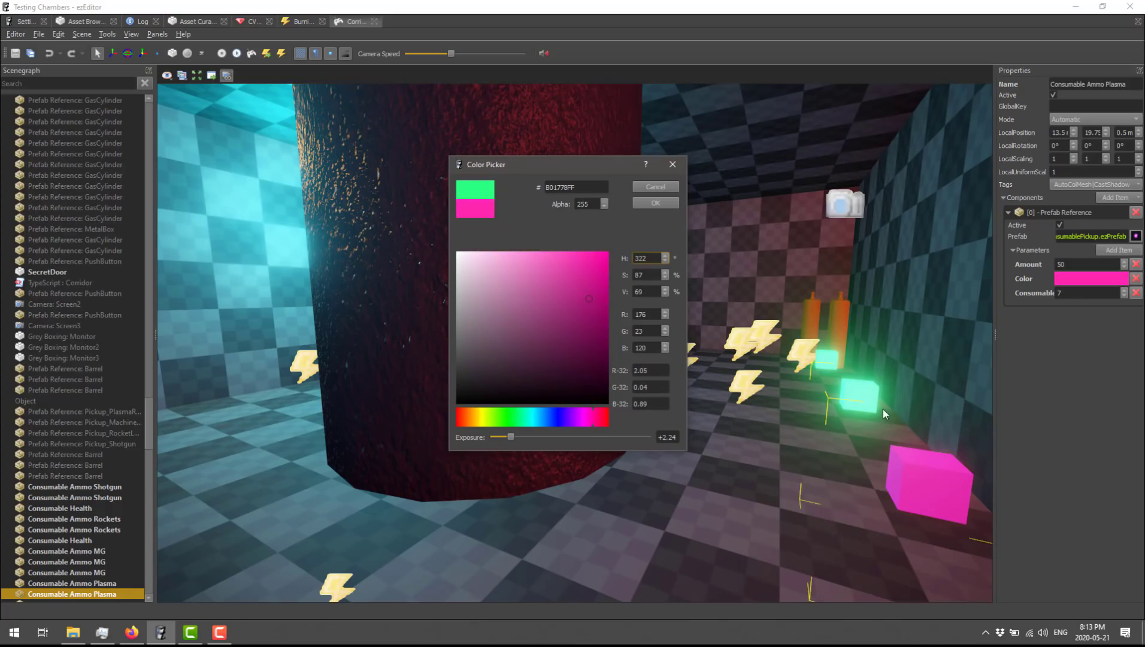
{"action": "left_click", "coordinate": [674, 166]}
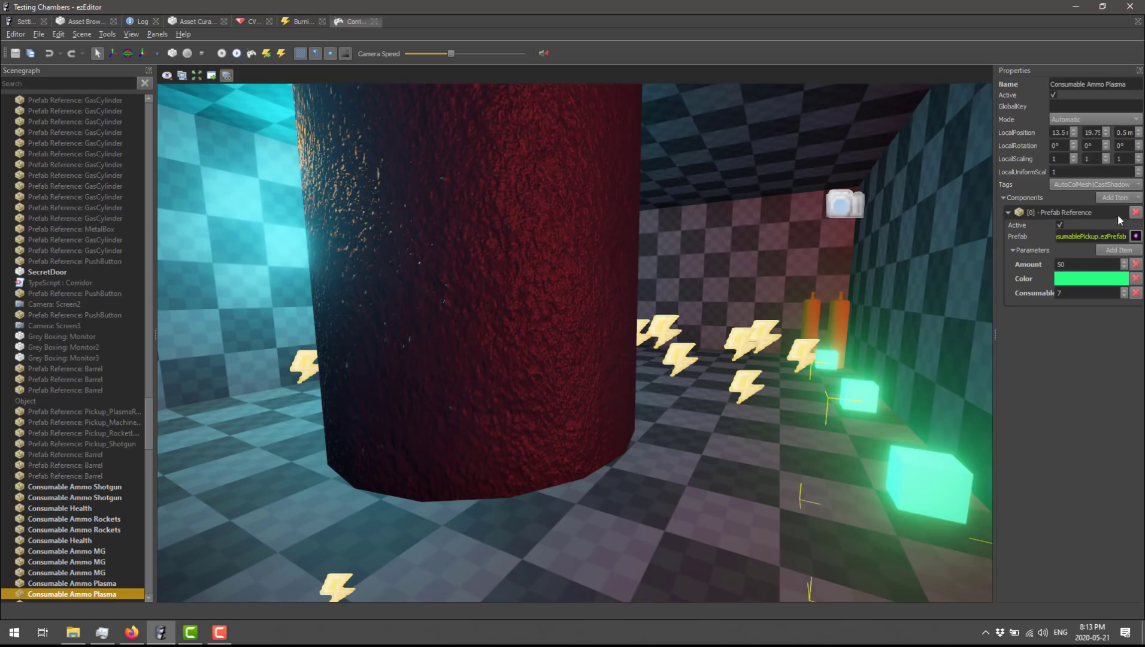
List the addable components and expand the AI, Animation and Effects categories.
{"action": "left_click", "coordinate": [1136, 199]}
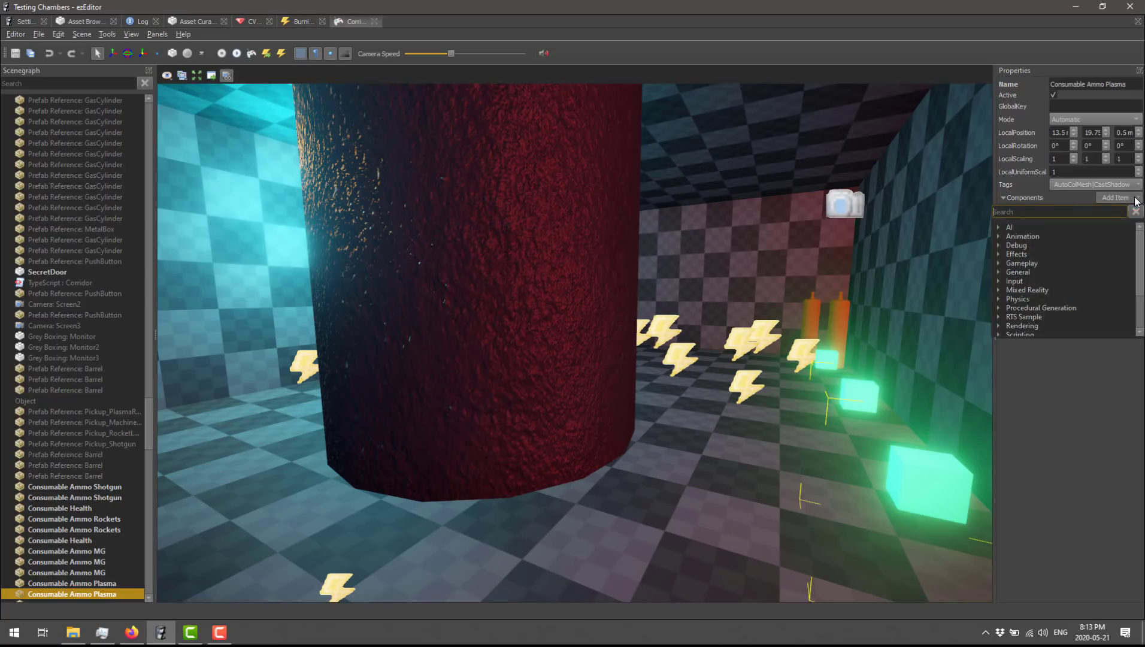
{"action": "left_click", "coordinate": [1010, 228]}
{"action": "left_click", "coordinate": [998, 228]}
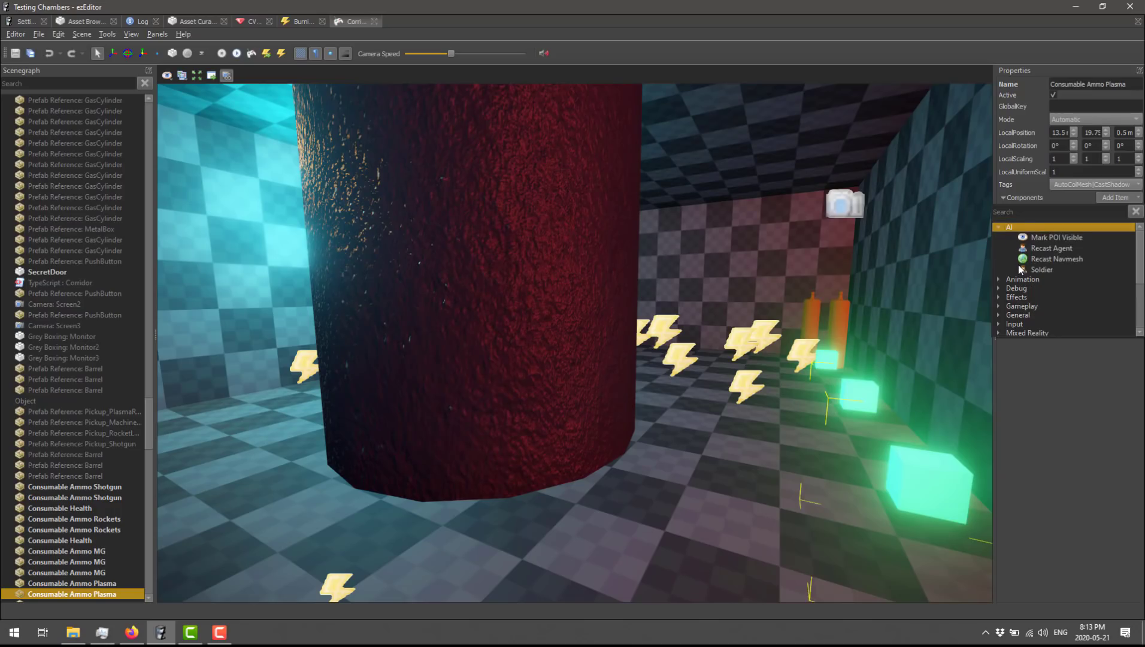
{"action": "scroll", "coordinate": [1021, 270], "scroll_direction": "down", "scroll_amount": 1}
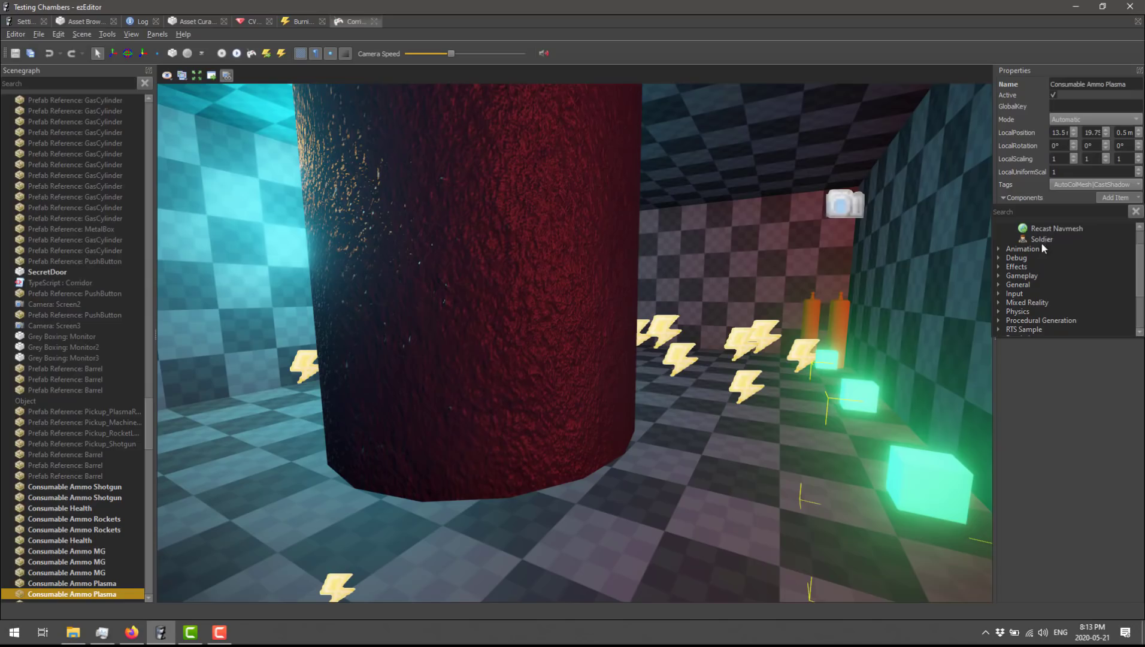
{"action": "left_click", "coordinate": [999, 249]}
{"action": "scroll", "coordinate": [1024, 270], "scroll_direction": "down", "scroll_amount": 1}
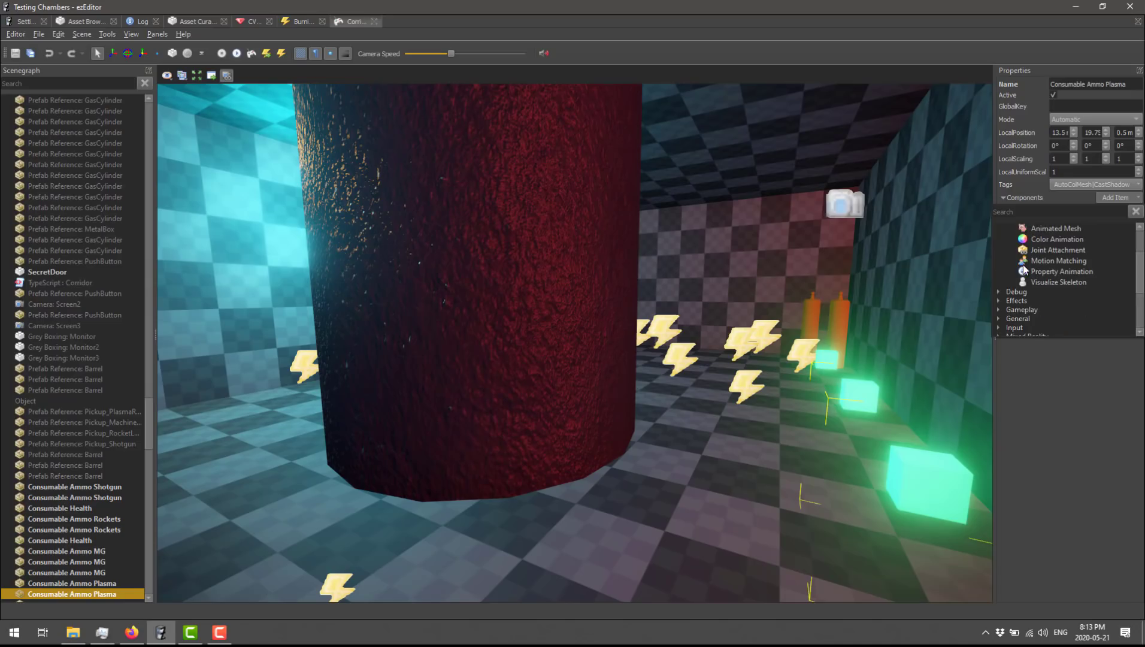
{"action": "left_click", "coordinate": [998, 300]}
{"action": "scroll", "coordinate": [1025, 303], "scroll_direction": "down", "scroll_amount": 2}
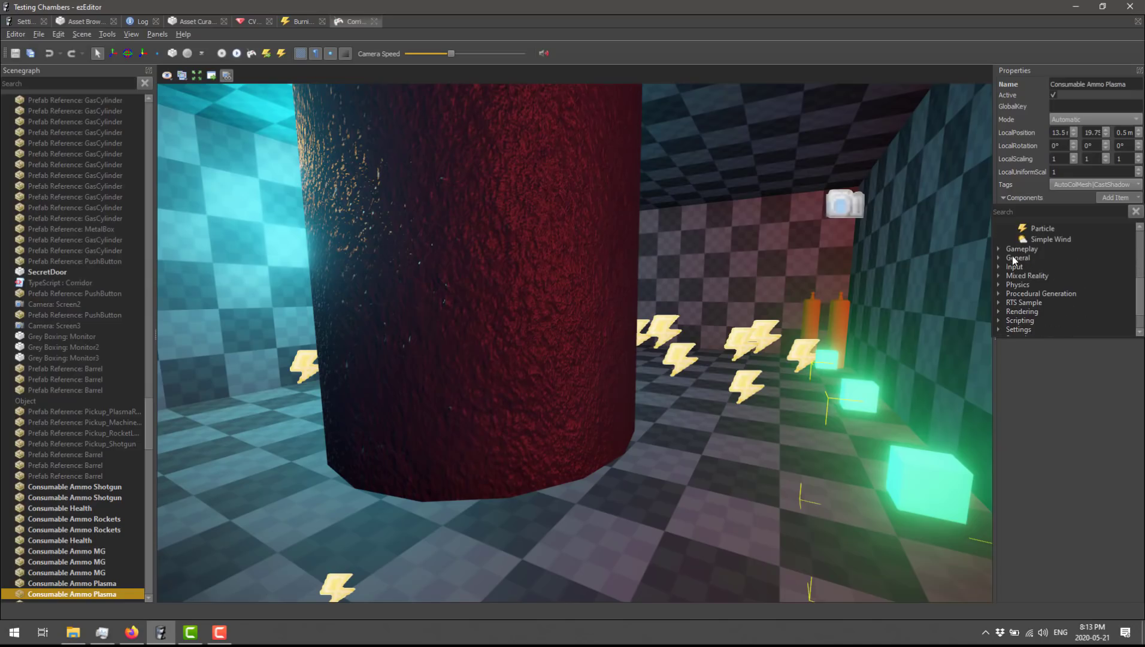
Expand the General, Input, Mixed Reality, Vegetation and Rendering component categories.
{"action": "left_click", "coordinate": [1012, 258]}
{"action": "left_click", "coordinate": [999, 258]}
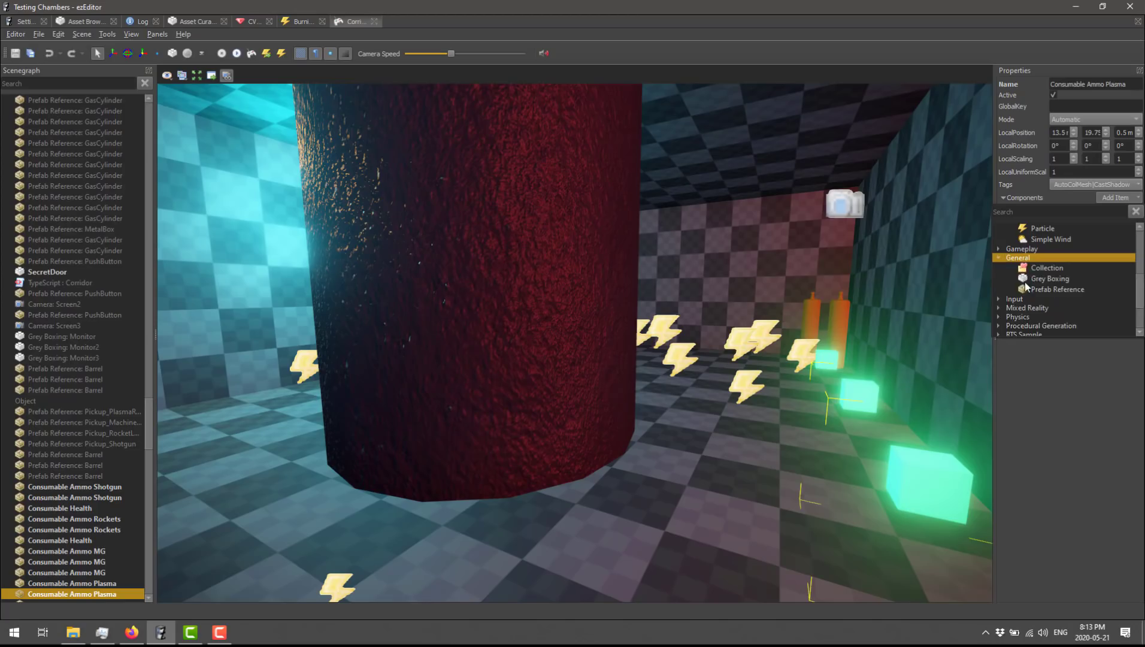
{"action": "scroll", "coordinate": [1025, 286], "scroll_direction": "down", "scroll_amount": 2}
{"action": "left_click", "coordinate": [999, 239]}
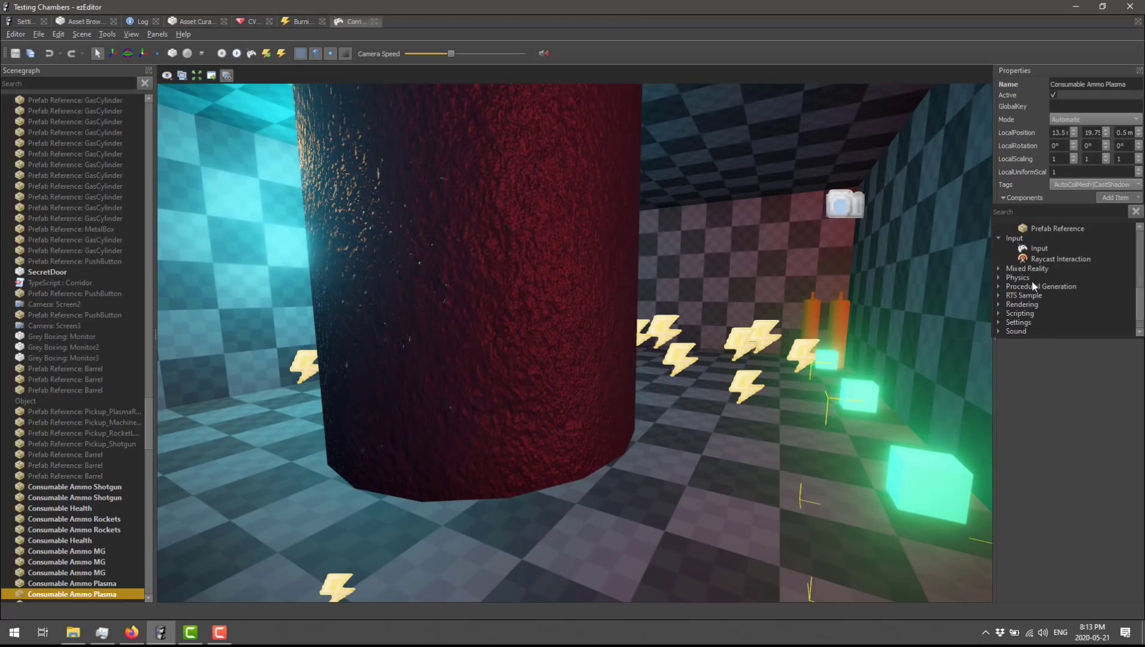
{"action": "left_click", "coordinate": [1023, 270]}
{"action": "left_click", "coordinate": [998, 268]}
{"action": "scroll", "coordinate": [1046, 278], "scroll_direction": "down", "scroll_amount": 2}
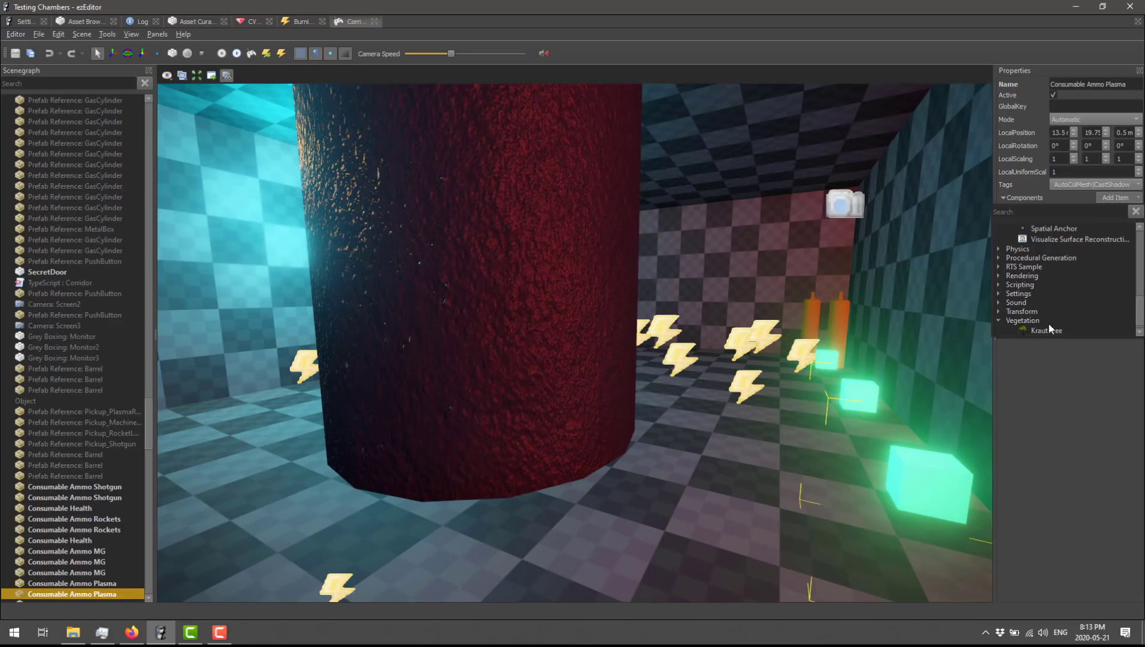
{"action": "left_click", "coordinate": [999, 320]}
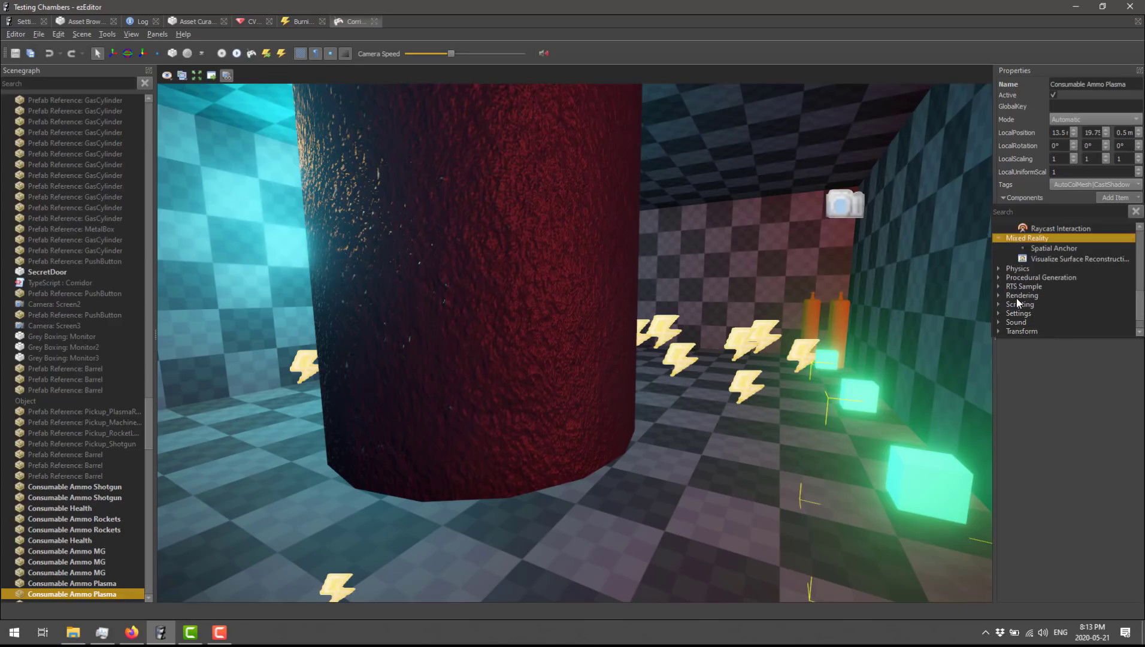
{"action": "left_click", "coordinate": [999, 264]}
{"action": "scroll", "coordinate": [1025, 294], "scroll_direction": "down", "scroll_amount": 1}
{"action": "scroll", "coordinate": [1027, 301], "scroll_direction": "up", "scroll_amount": 2}
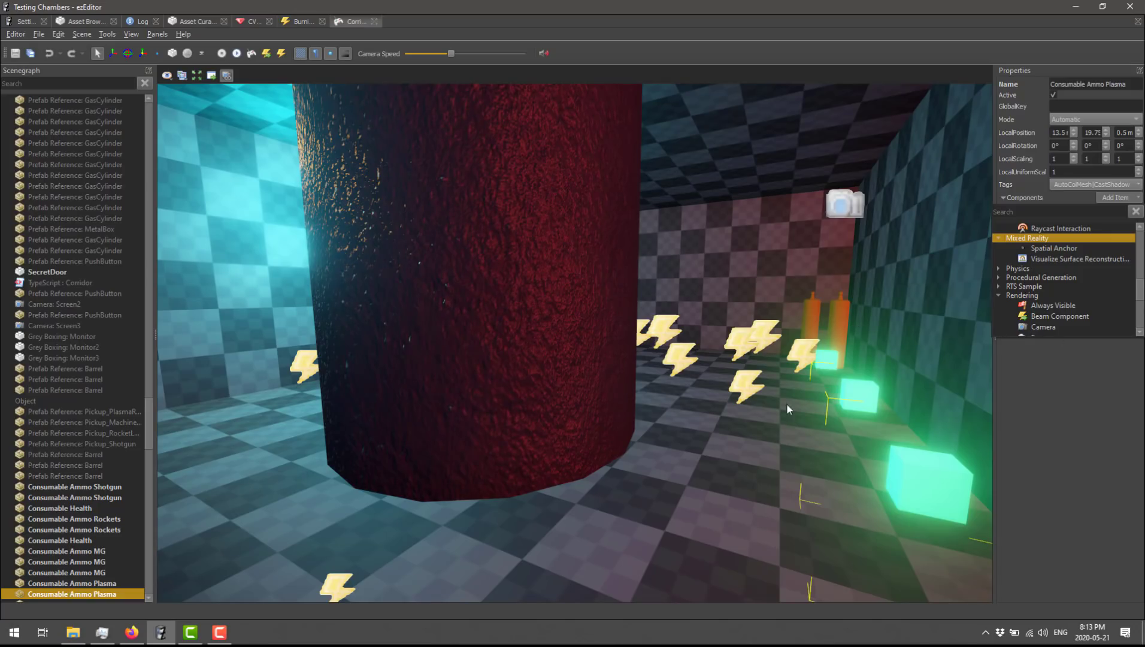
Filter the Asset Browser to RenderPipeline assets only, with Render Target and Scene unchecked.
{"action": "left_click", "coordinate": [87, 24]}
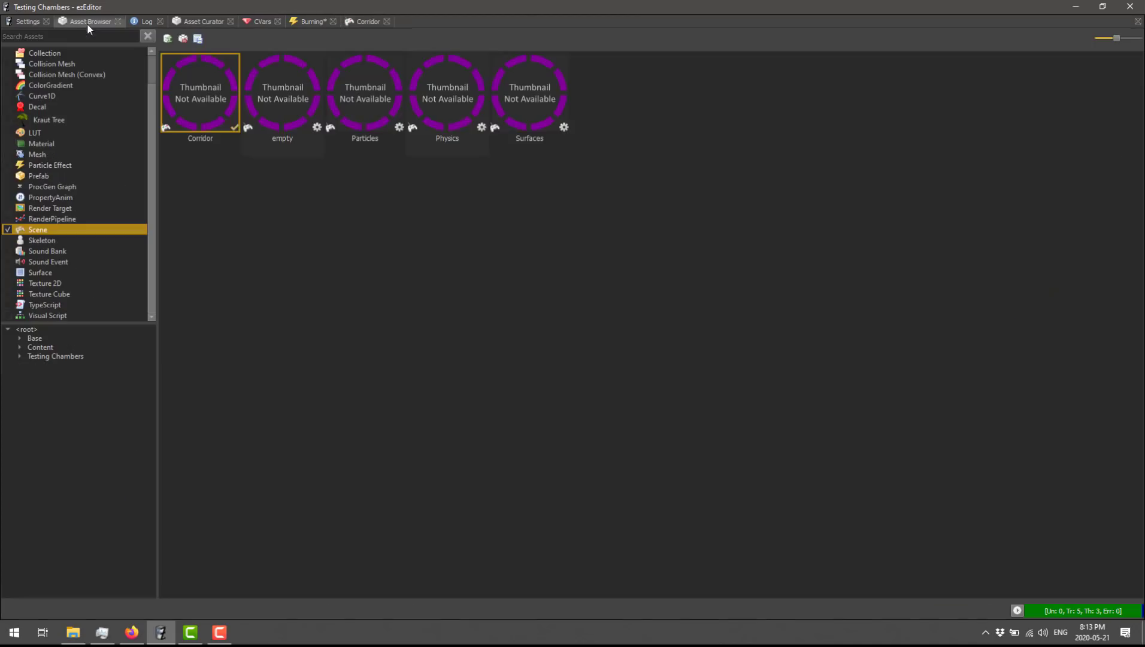
{"action": "scroll", "coordinate": [60, 220], "scroll_direction": "up", "scroll_amount": 1}
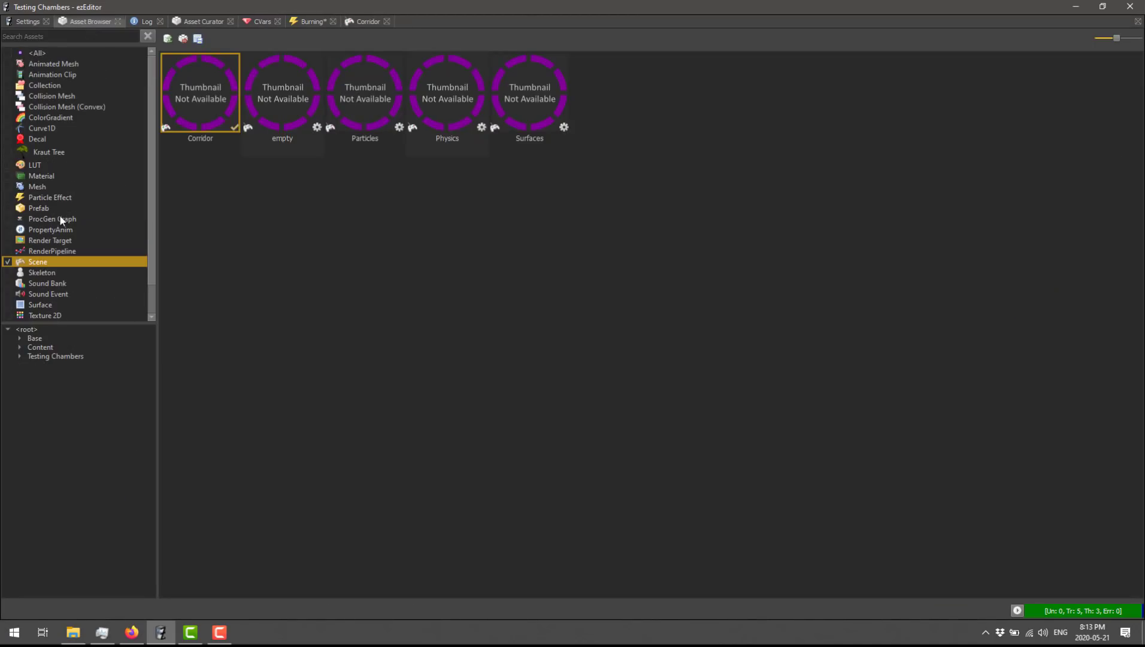
{"action": "left_click", "coordinate": [8, 240]}
{"action": "left_click", "coordinate": [43, 242]}
{"action": "left_click", "coordinate": [41, 250]}
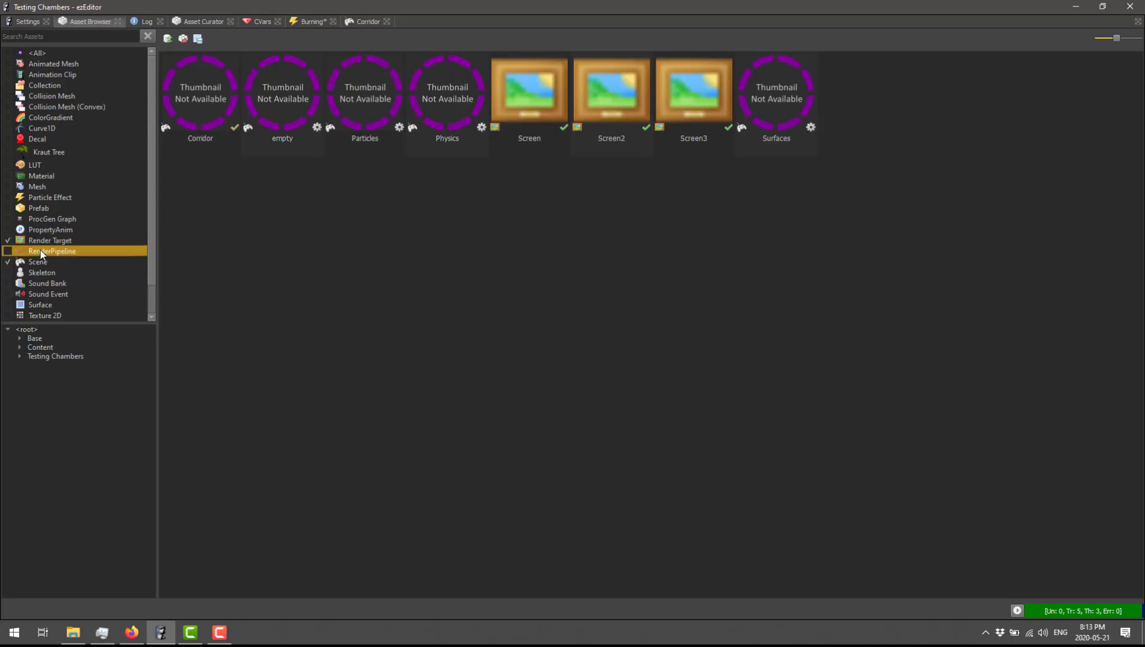
{"action": "left_click", "coordinate": [7, 251]}
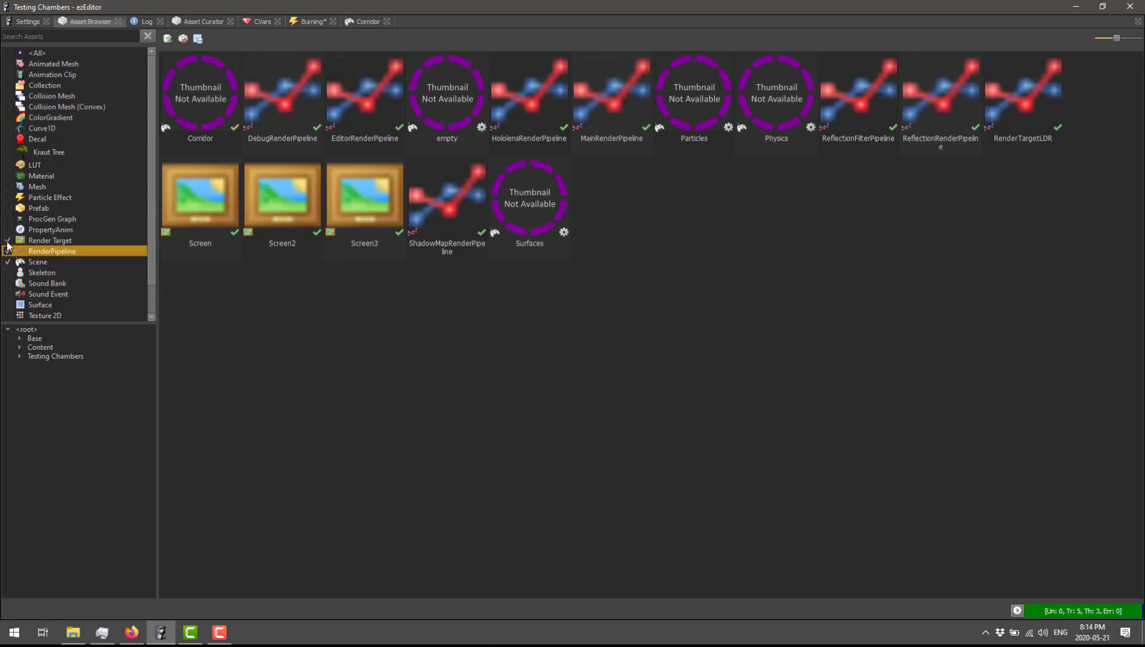
{"action": "left_click", "coordinate": [8, 240]}
{"action": "left_click", "coordinate": [18, 260]}
{"action": "left_click", "coordinate": [8, 261]}
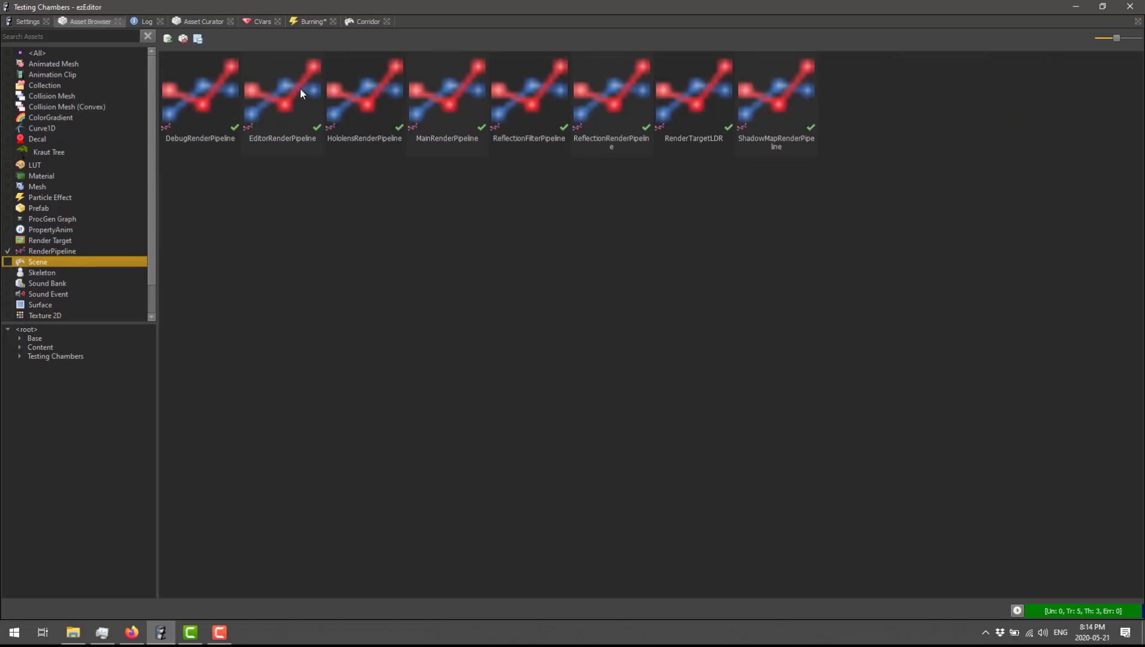
Open the MainRenderPipeline graph and pan it to reveal the later render passes.
{"action": "double_click", "coordinate": [449, 86]}
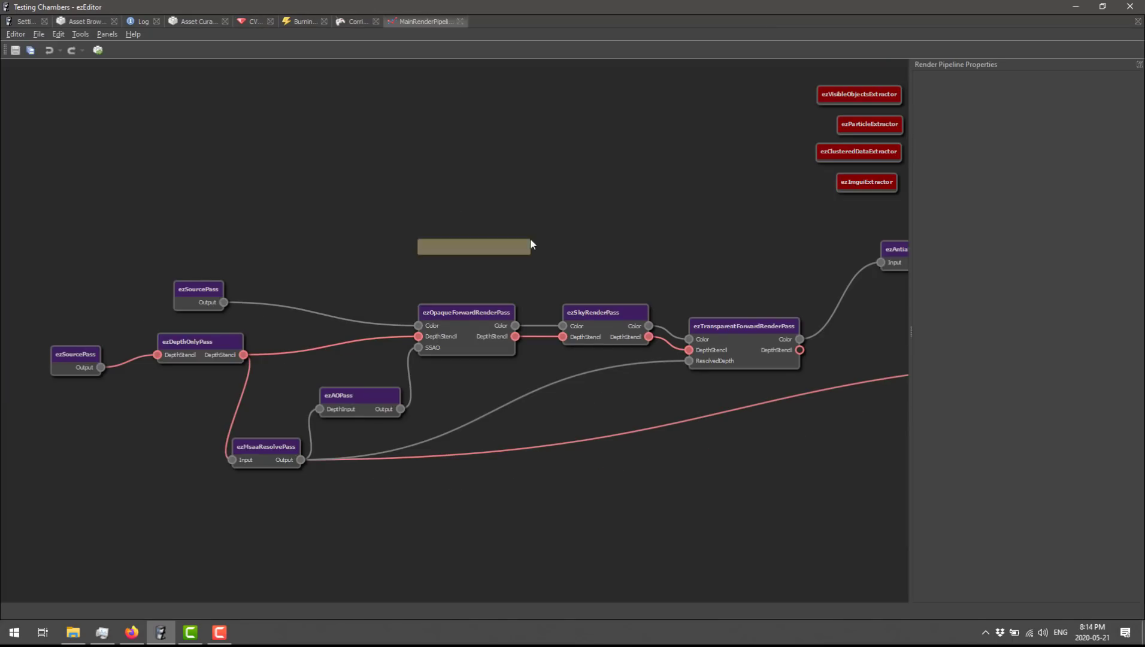
{"action": "right_click", "coordinate": [479, 154]}
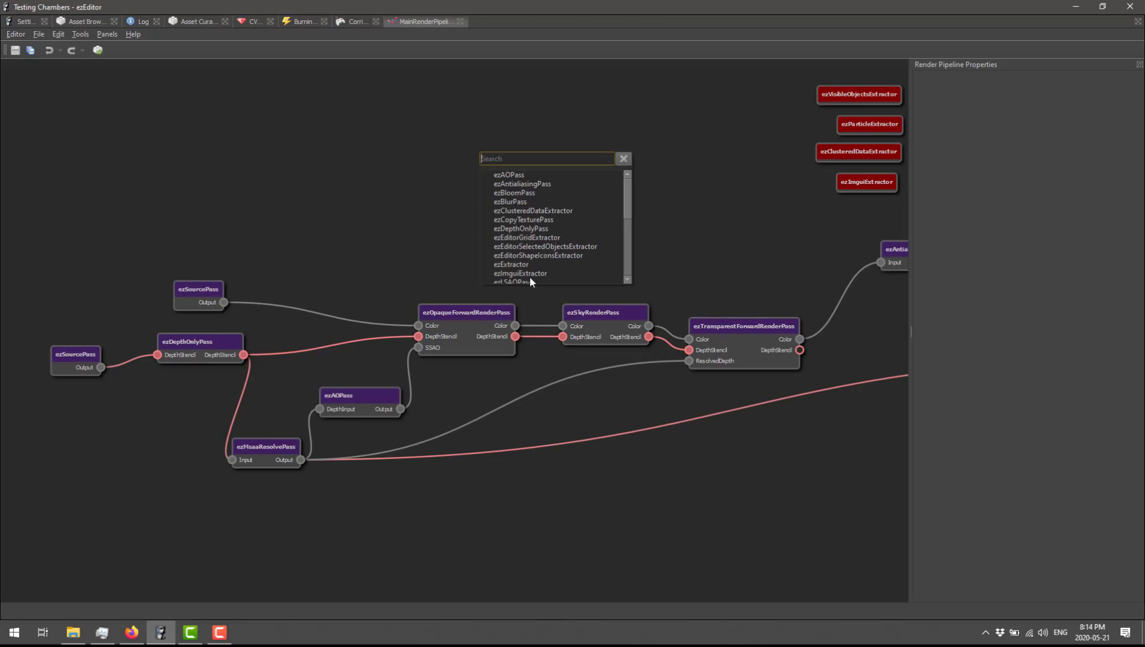
{"action": "left_click", "coordinate": [606, 461]}
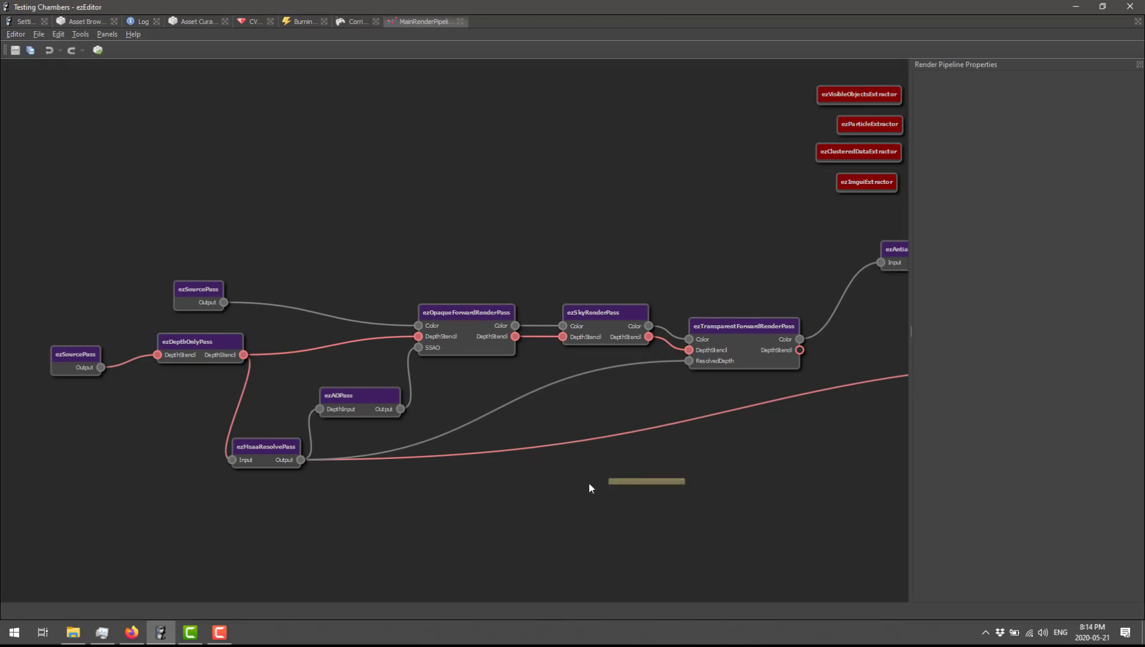
{"action": "right_click_drag", "start_coordinate": [605, 494], "coordinate": [488, 505]}
{"action": "scroll", "coordinate": [424, 491], "scroll_direction": "right", "scroll_amount": 15}
Inspect the ezTargetPass, ezSimpleRenderPass and ezTonemapPass nodes, then return to the Asset Browser.
{"action": "left_click", "coordinate": [685, 344]}
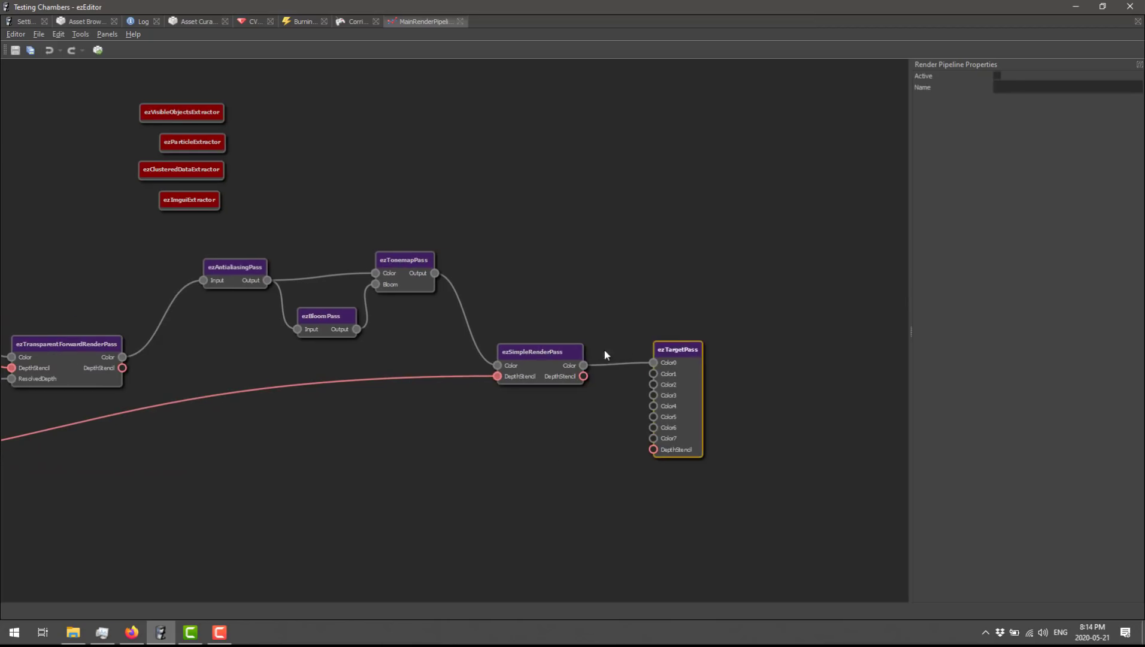
{"action": "left_click", "coordinate": [571, 351]}
{"action": "left_click", "coordinate": [389, 261]}
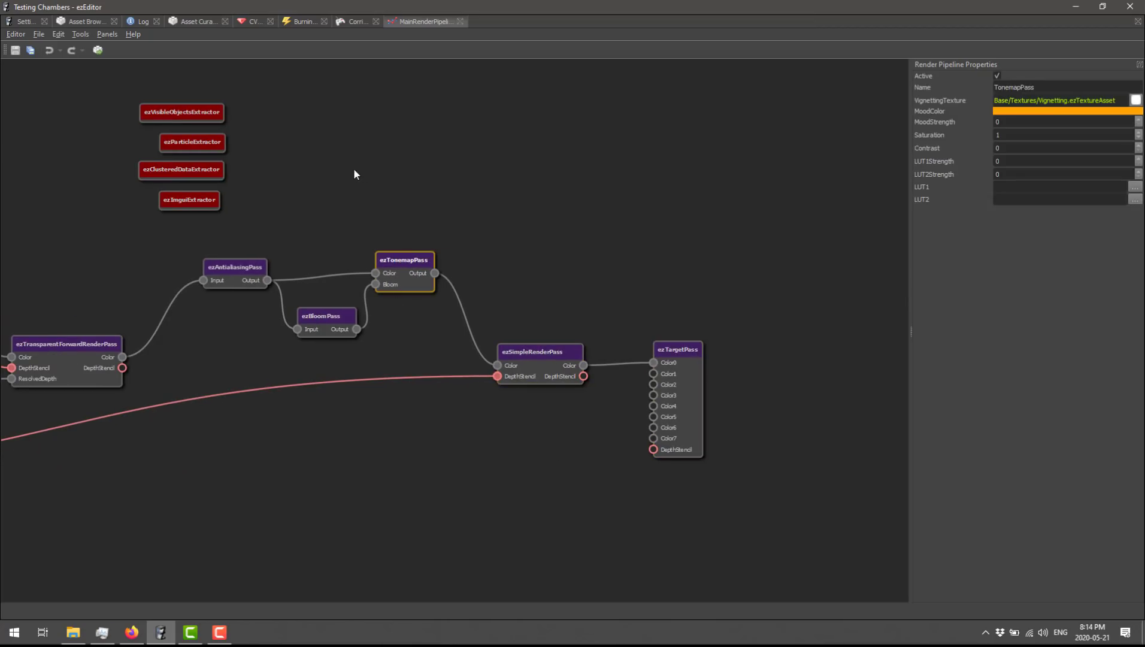
{"action": "left_click", "coordinate": [82, 22]}
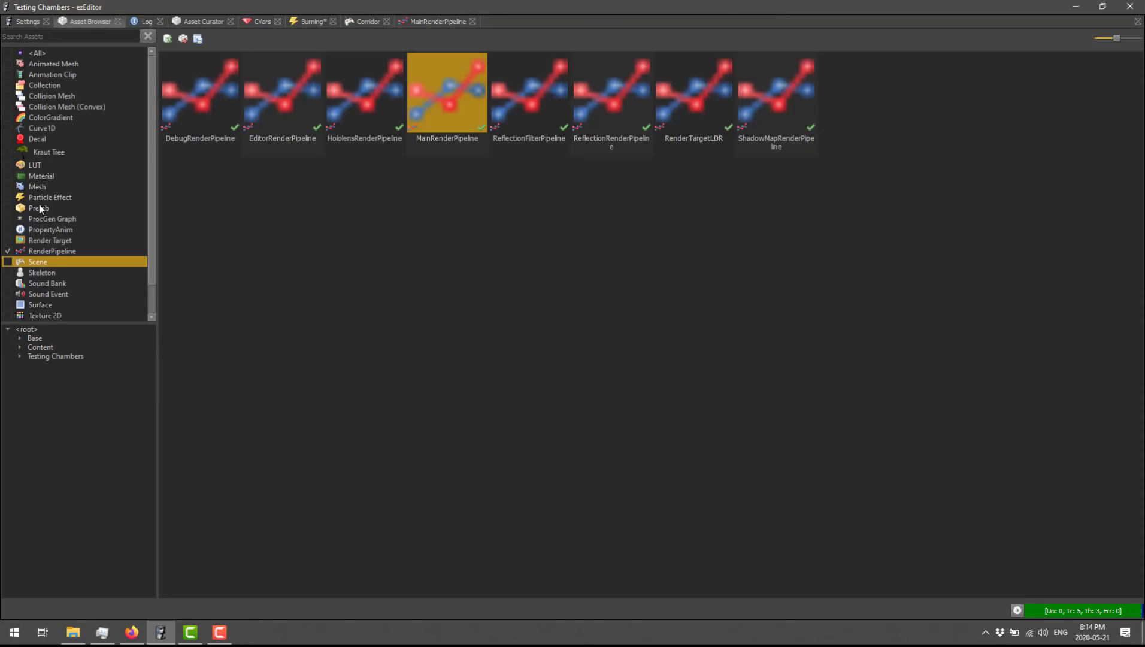
Filter the Asset Browser to ProcGen Graph assets and open the Forrest graph.
{"action": "left_click", "coordinate": [8, 219]}
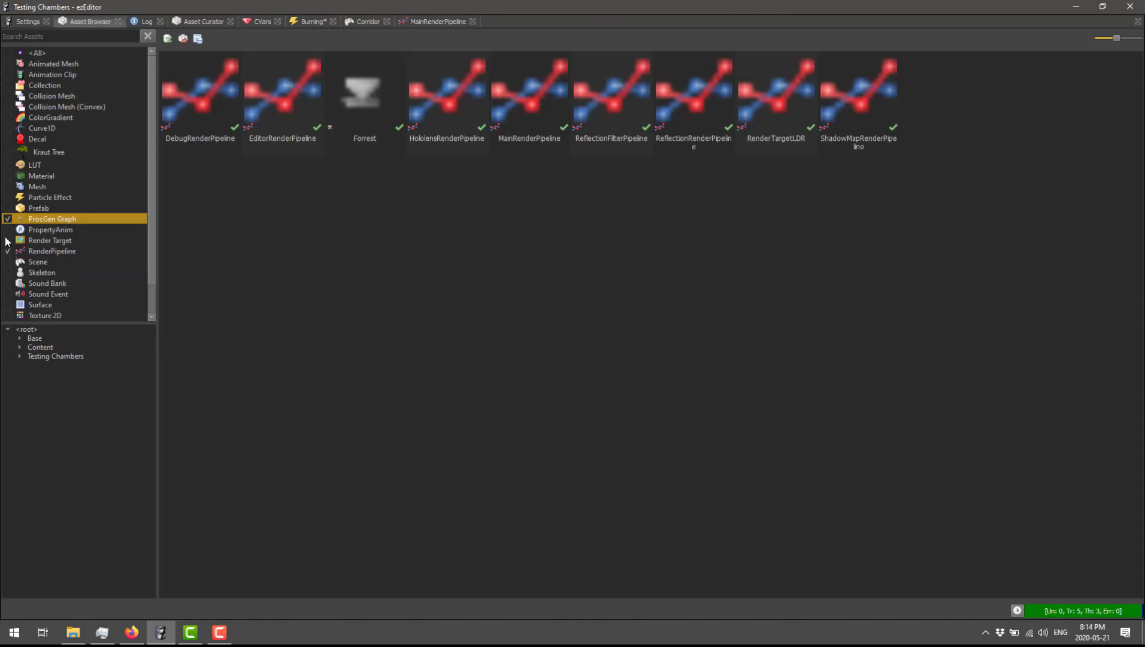
{"action": "left_click", "coordinate": [7, 251]}
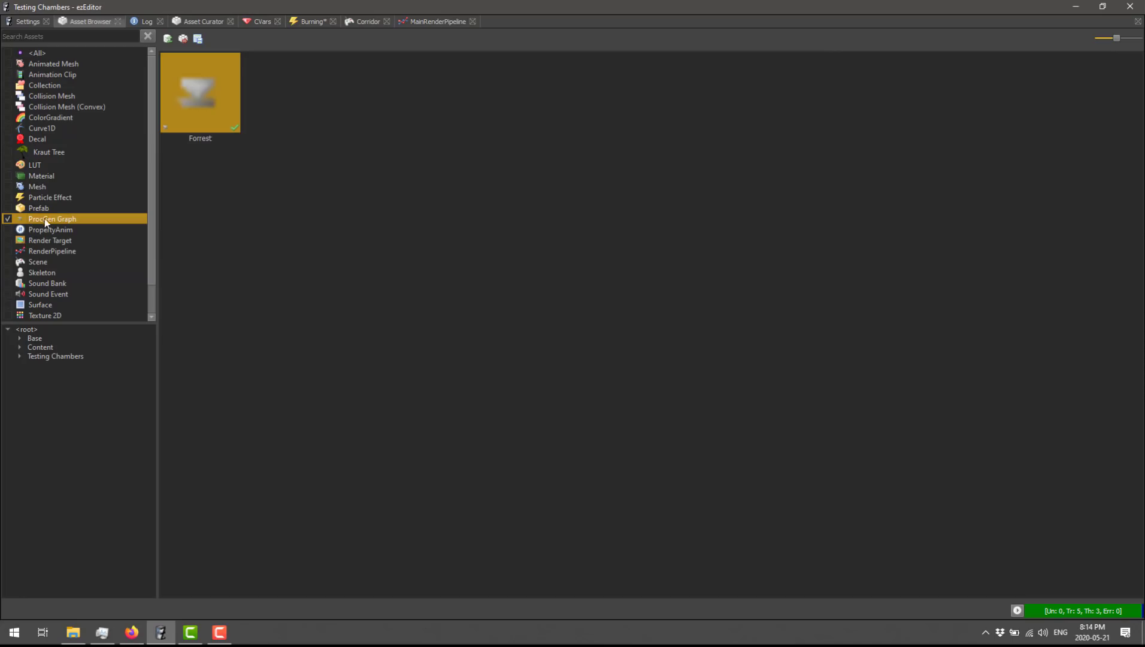
{"action": "double_click", "coordinate": [190, 98]}
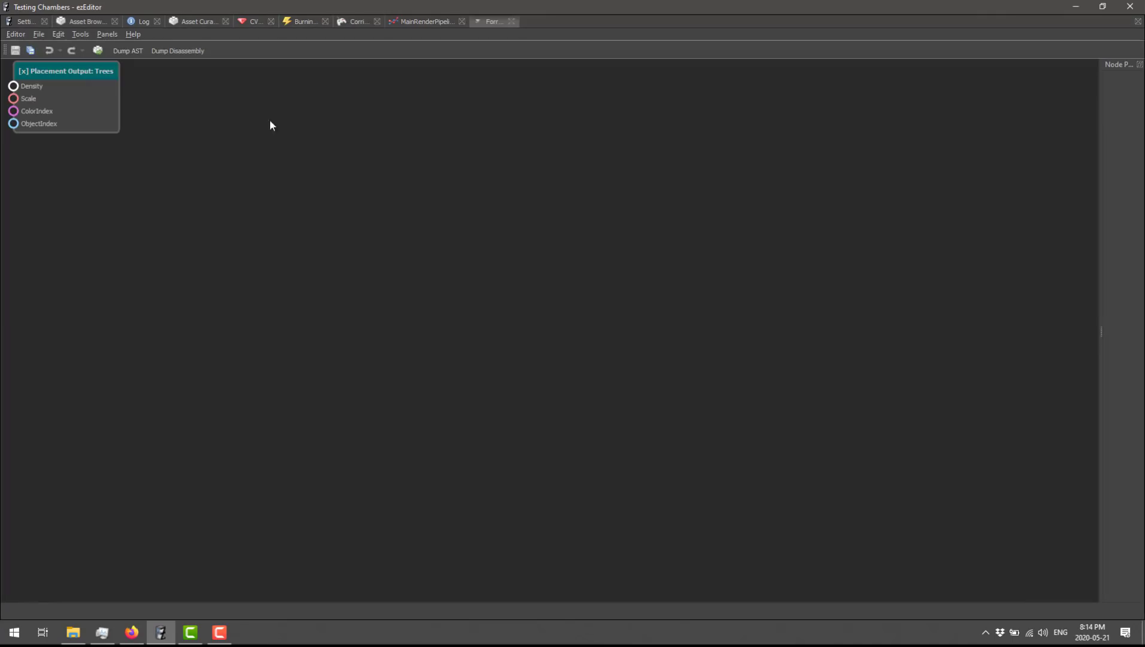
Center the Placement Output: Trees node and widen the Node Properties panel.
{"action": "right_click", "coordinate": [332, 238]}
{"action": "left_click", "coordinate": [277, 171]}
{"action": "left_click_drag", "start_coordinate": [47, 72], "coordinate": [346, 180]}
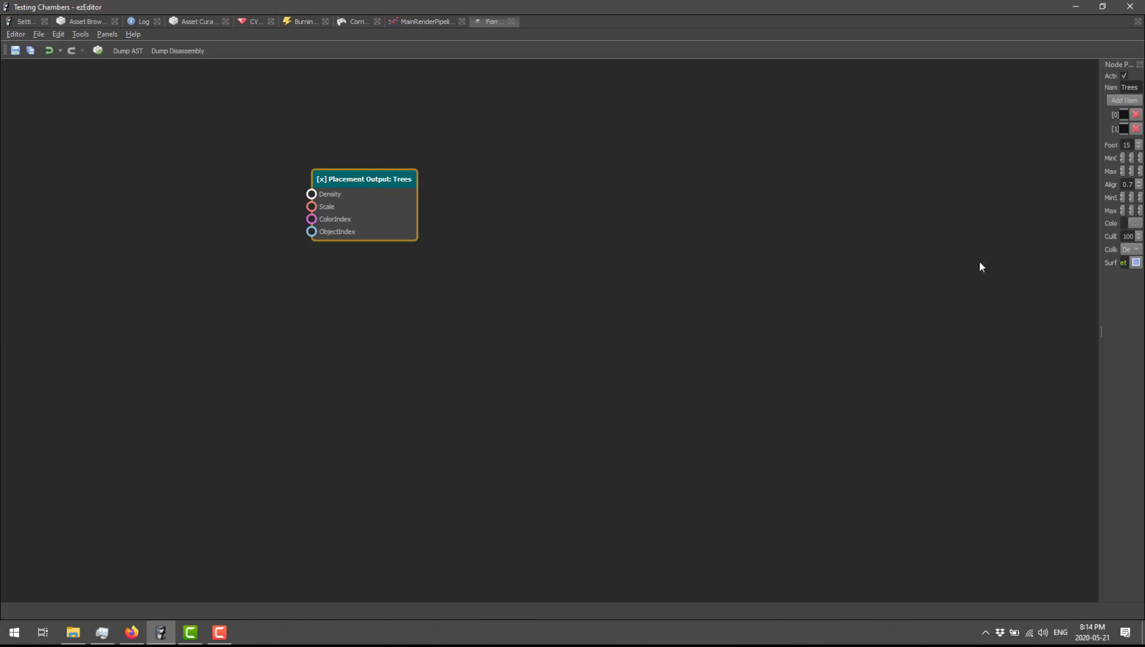
{"action": "left_click_drag", "start_coordinate": [1099, 263], "coordinate": [926, 258]}
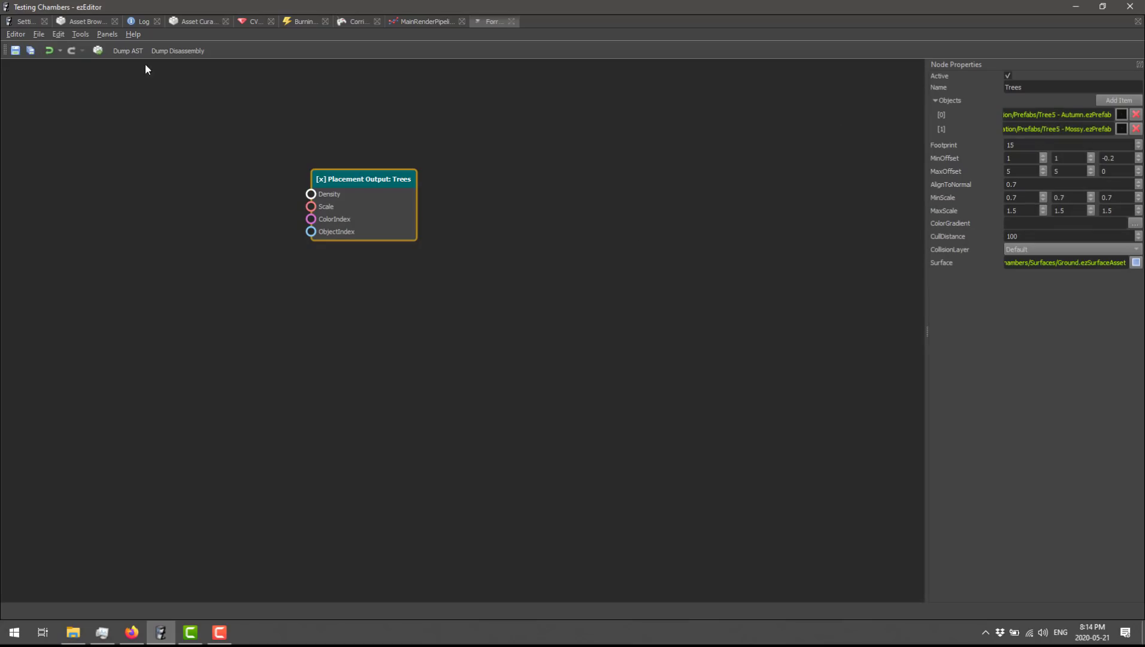
Look through the graph editor's menus, ending on the editor-wide menu.
{"action": "left_click", "coordinate": [62, 37]}
{"action": "left_click", "coordinate": [24, 36]}
{"action": "left_click", "coordinate": [24, 36]}
{"action": "left_click", "coordinate": [60, 103]}
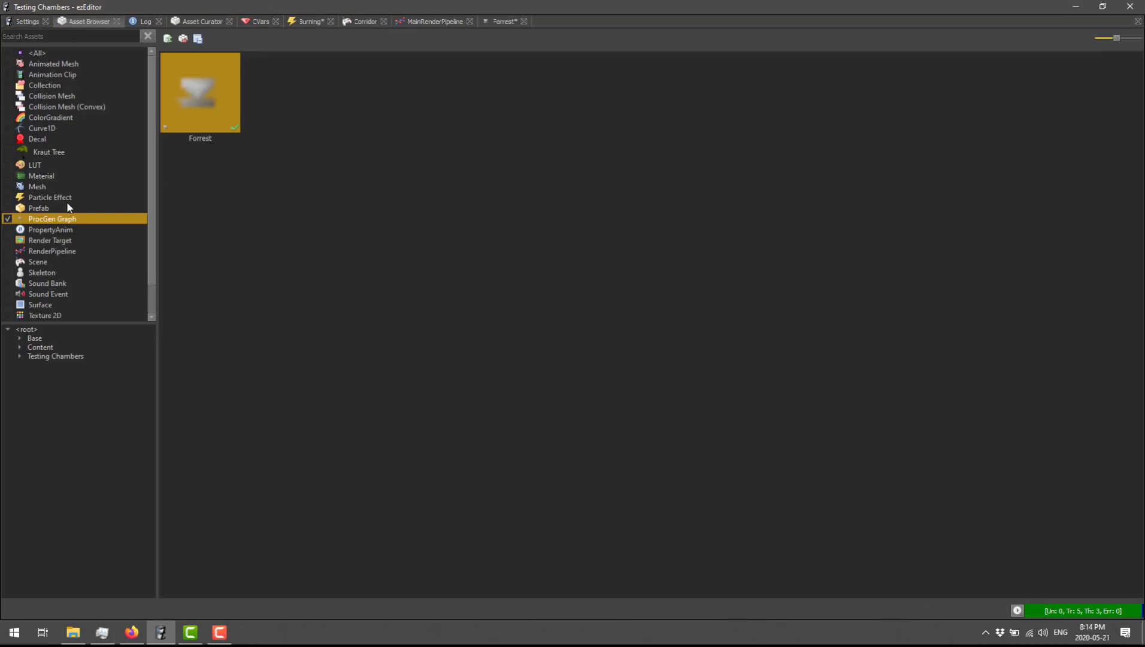
{"action": "left_click", "coordinate": [42, 176]}
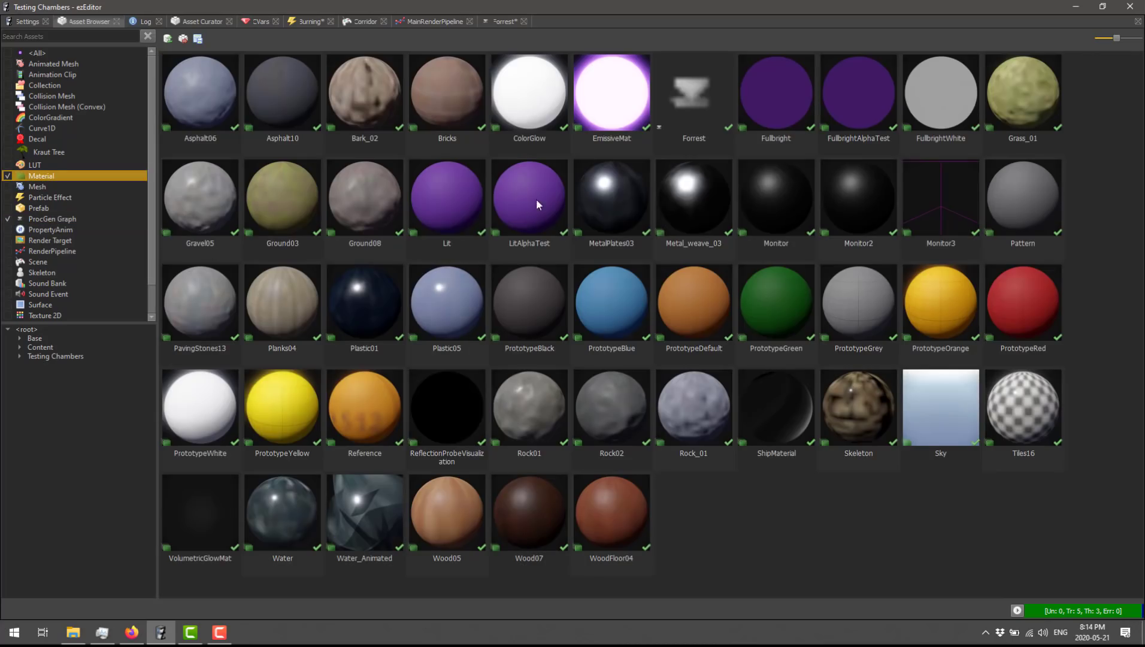
{"action": "double_click", "coordinate": [440, 96]}
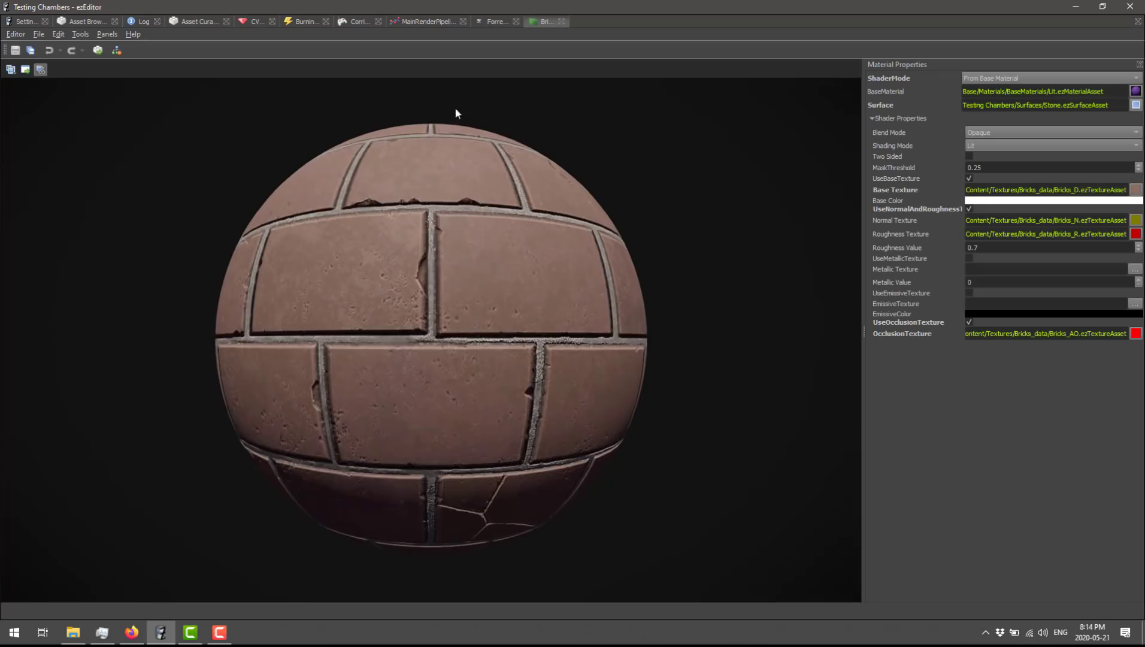
{"action": "left_click_drag", "start_coordinate": [346, 237], "coordinate": [743, 221]}
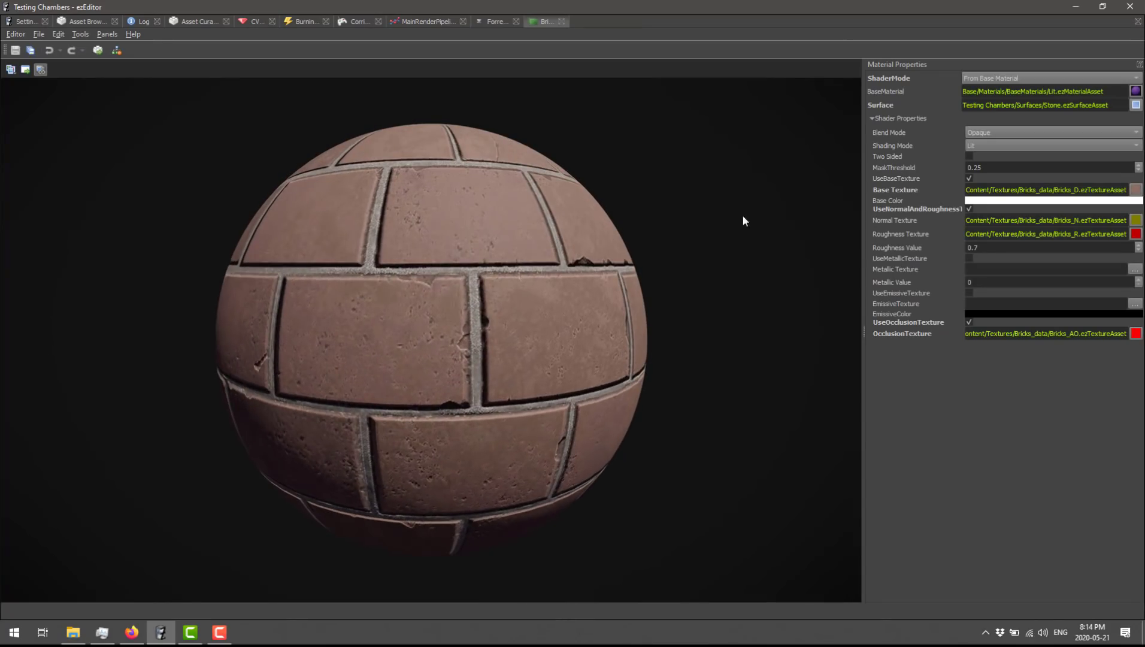
{"action": "left_click", "coordinate": [1013, 133]}
{"action": "left_click", "coordinate": [1013, 134]}
{"action": "left_click", "coordinate": [1015, 145]}
{"action": "left_click", "coordinate": [1015, 146]}
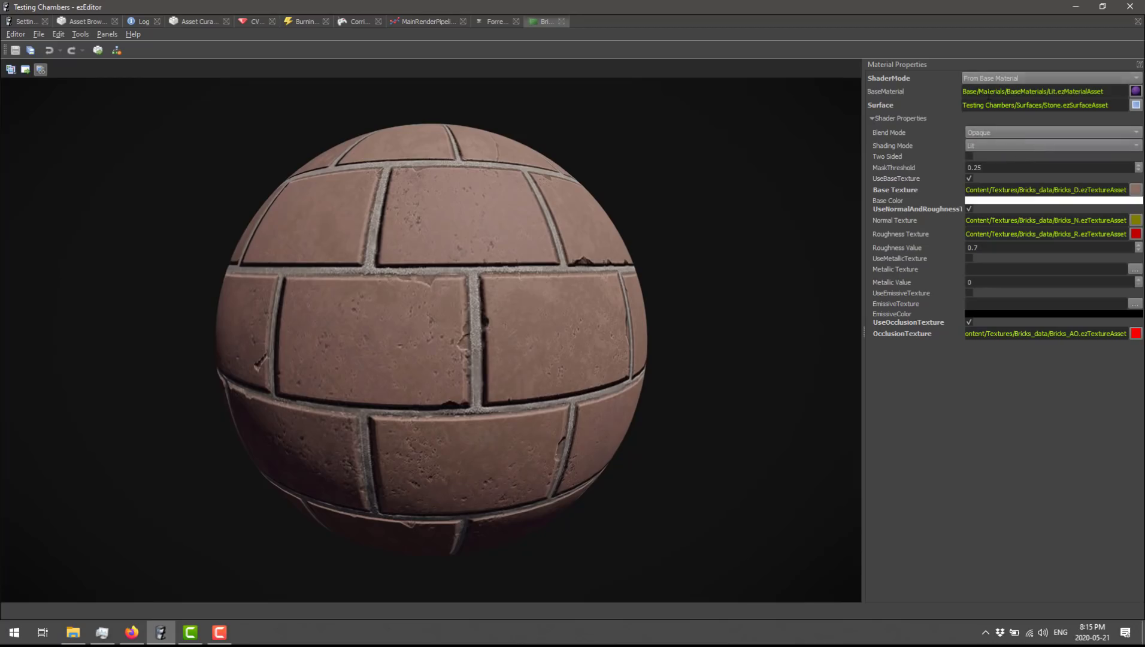
{"action": "left_click", "coordinate": [1038, 76]}
{"action": "left_click", "coordinate": [1038, 76]}
Switch the Bricks material's ShaderMode to Visual Shader.
{"action": "left_click", "coordinate": [1009, 78]}
{"action": "left_click", "coordinate": [1001, 98]}
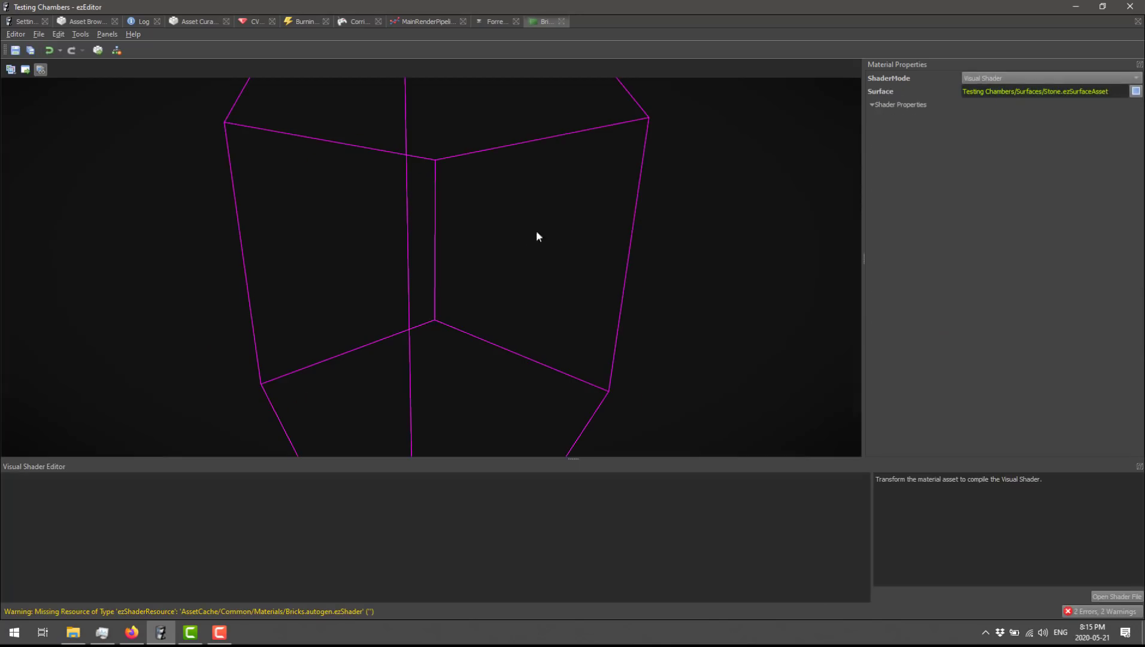
{"action": "scroll", "coordinate": [555, 222], "scroll_direction": "down", "scroll_amount": 4}
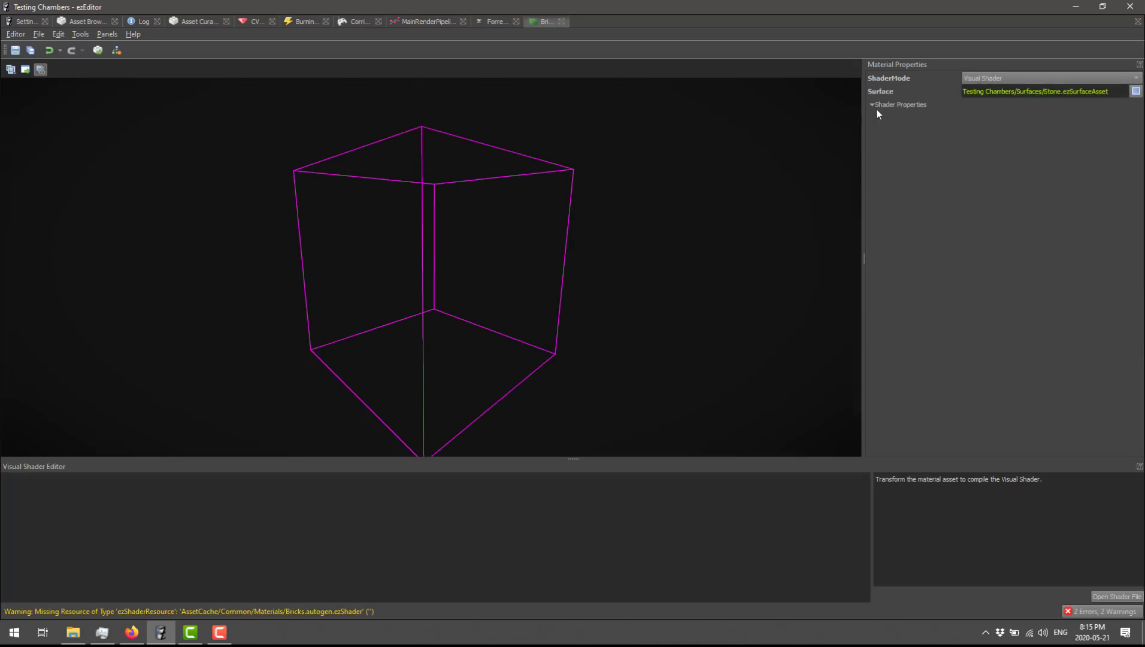
Add a Components > MergeFloat2 node and move it into the shader graph.
{"action": "right_click", "coordinate": [251, 543]}
{"action": "left_click", "coordinate": [265, 432]}
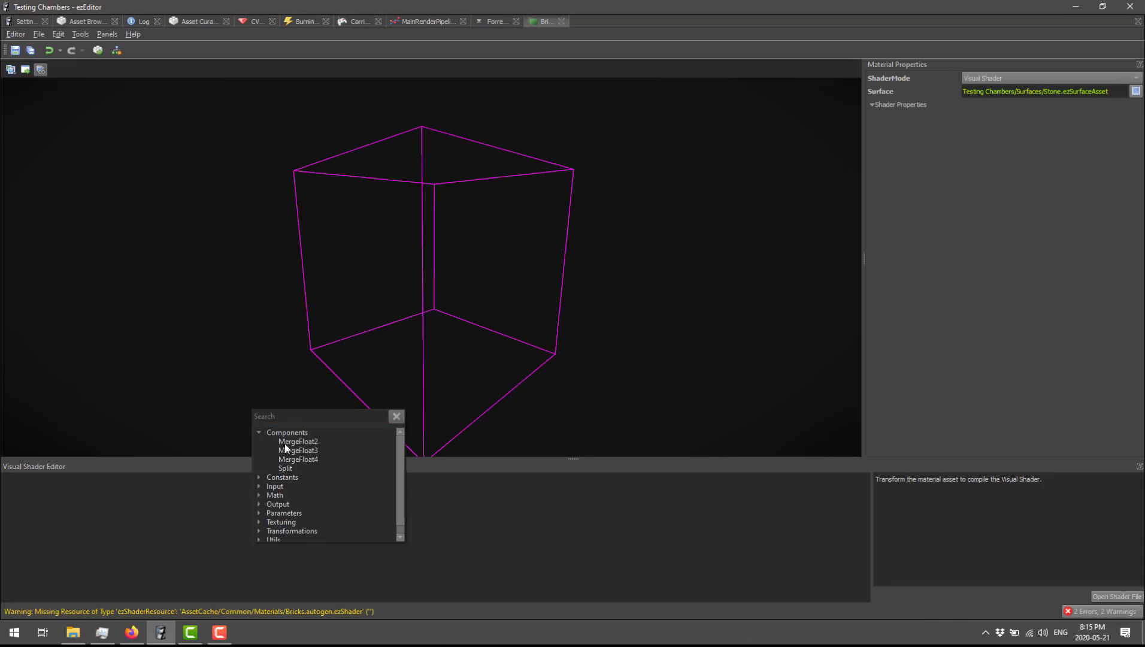
{"action": "left_click", "coordinate": [285, 442]}
{"action": "left_click", "coordinate": [311, 442]}
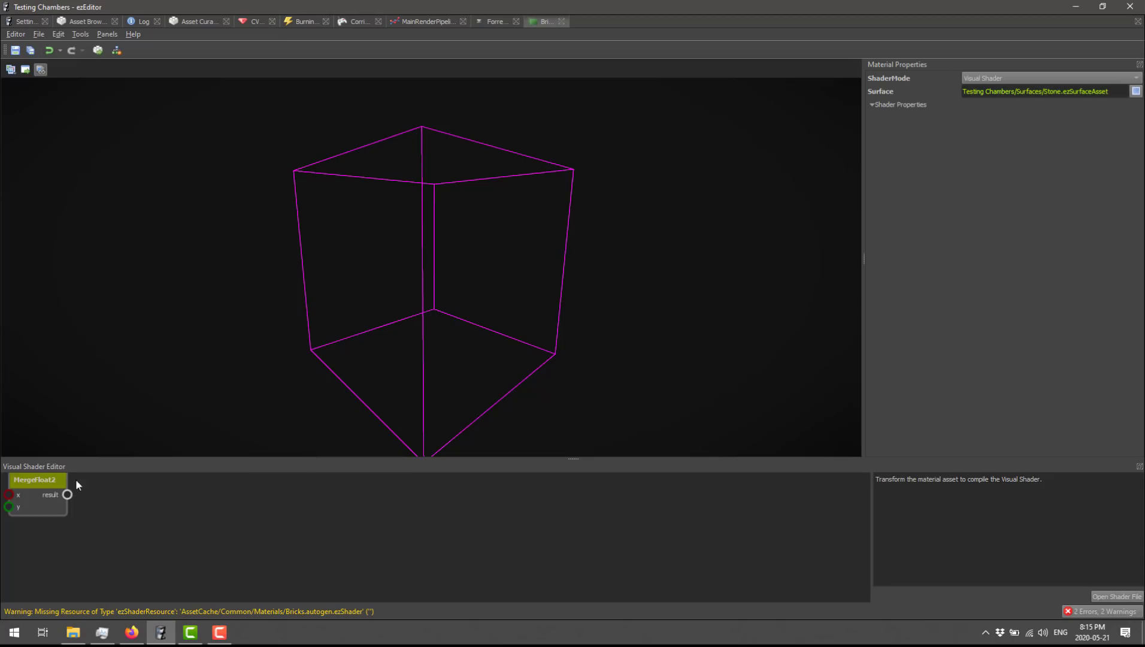
{"action": "left_click_drag", "start_coordinate": [60, 508], "coordinate": [210, 530]}
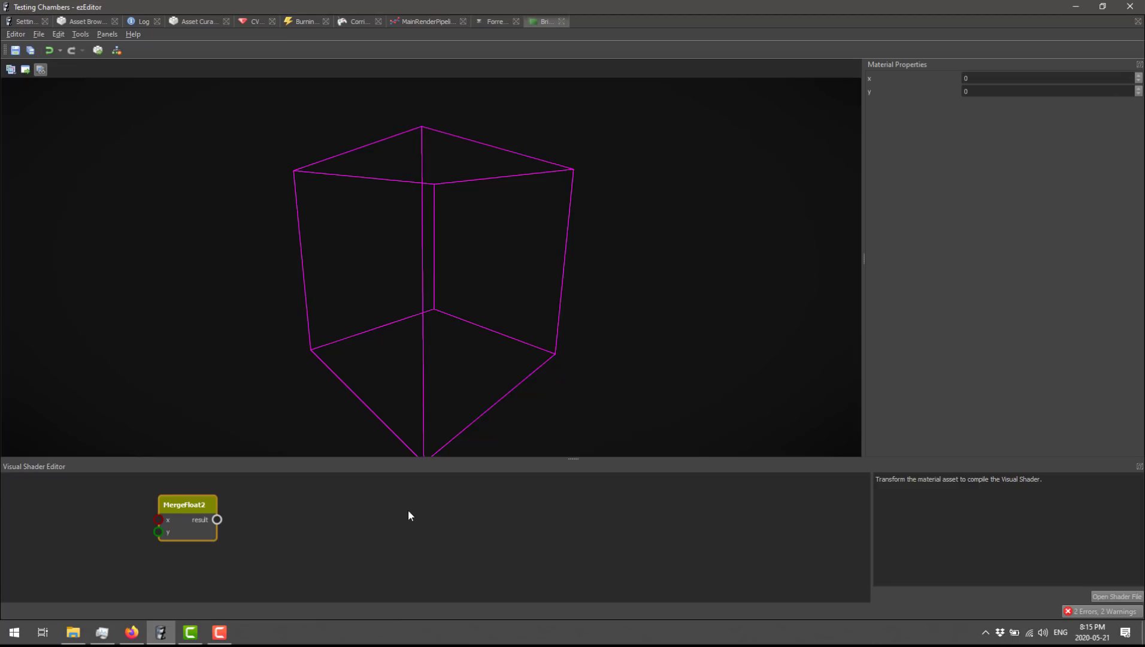
Browse the Math > Clamping shader nodes without adding any.
{"action": "right_click", "coordinate": [270, 510]}
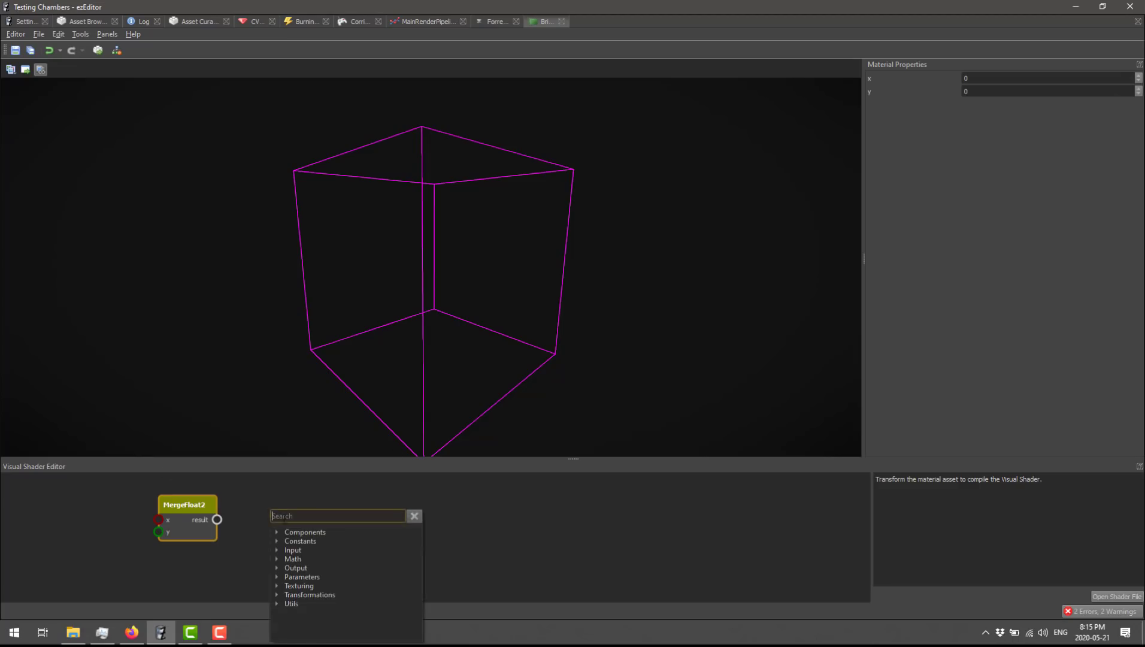
{"action": "left_click", "coordinate": [275, 559]}
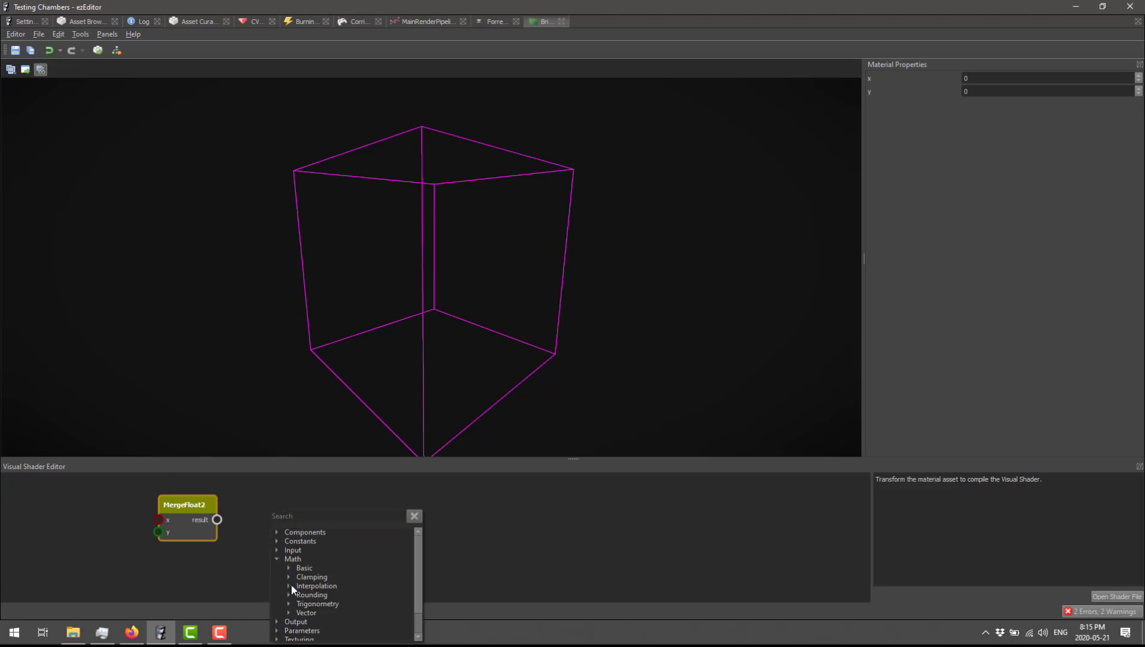
{"action": "left_click", "coordinate": [289, 578]}
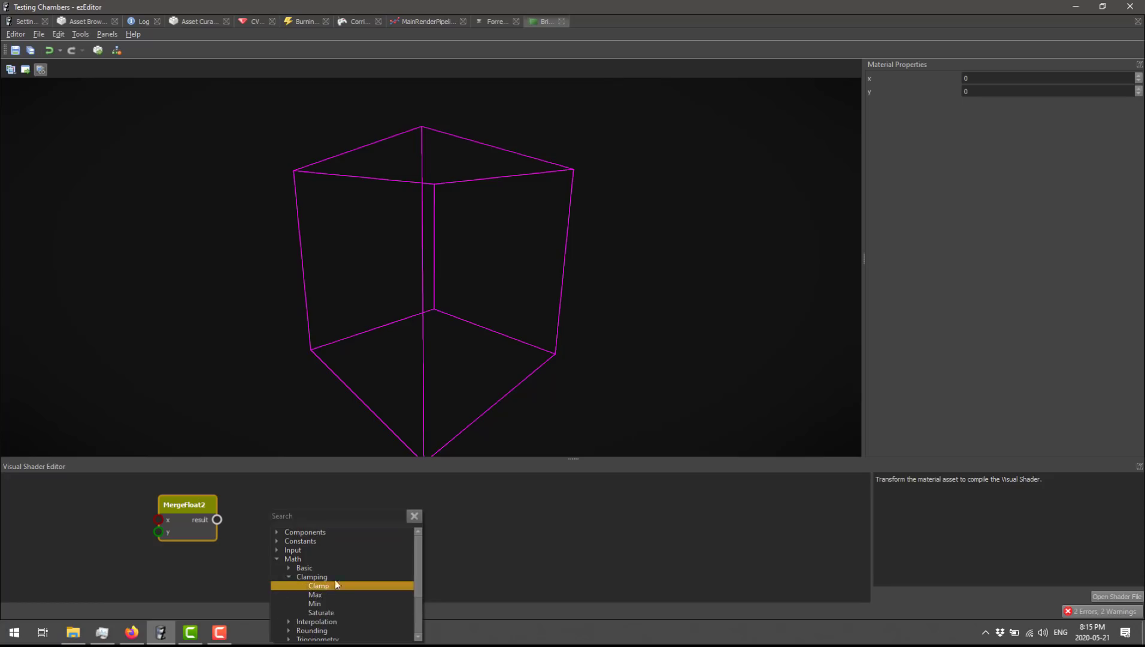
{"action": "left_click", "coordinate": [267, 68]}
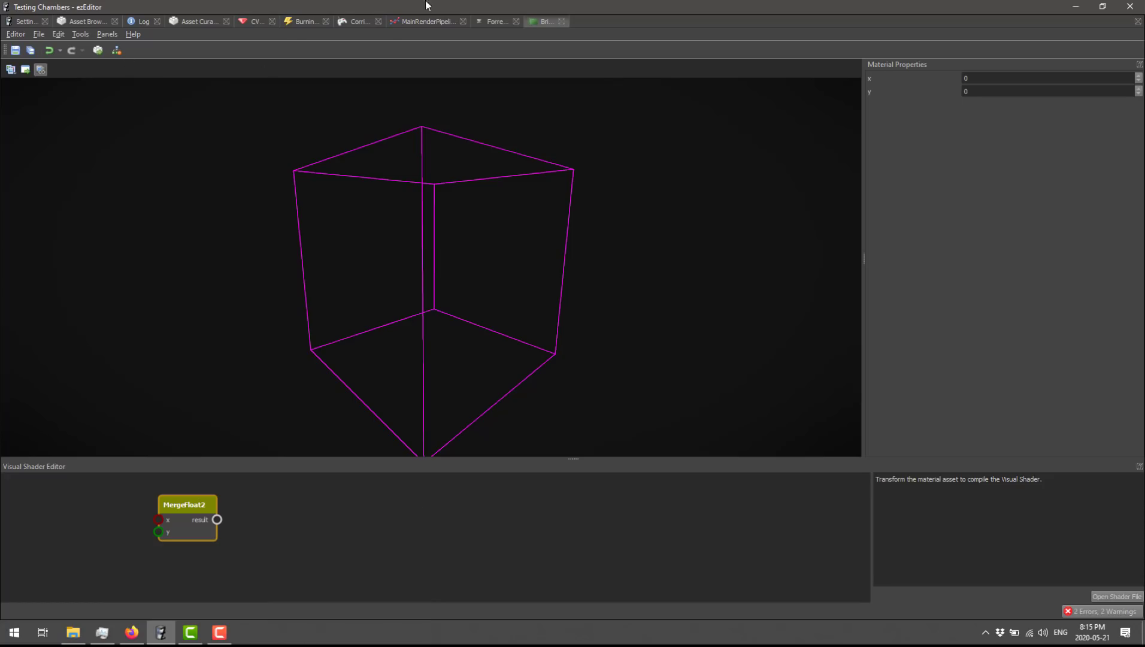
Close the Bricks material without saving and read the What's New release notes.
{"action": "left_click", "coordinate": [561, 21]}
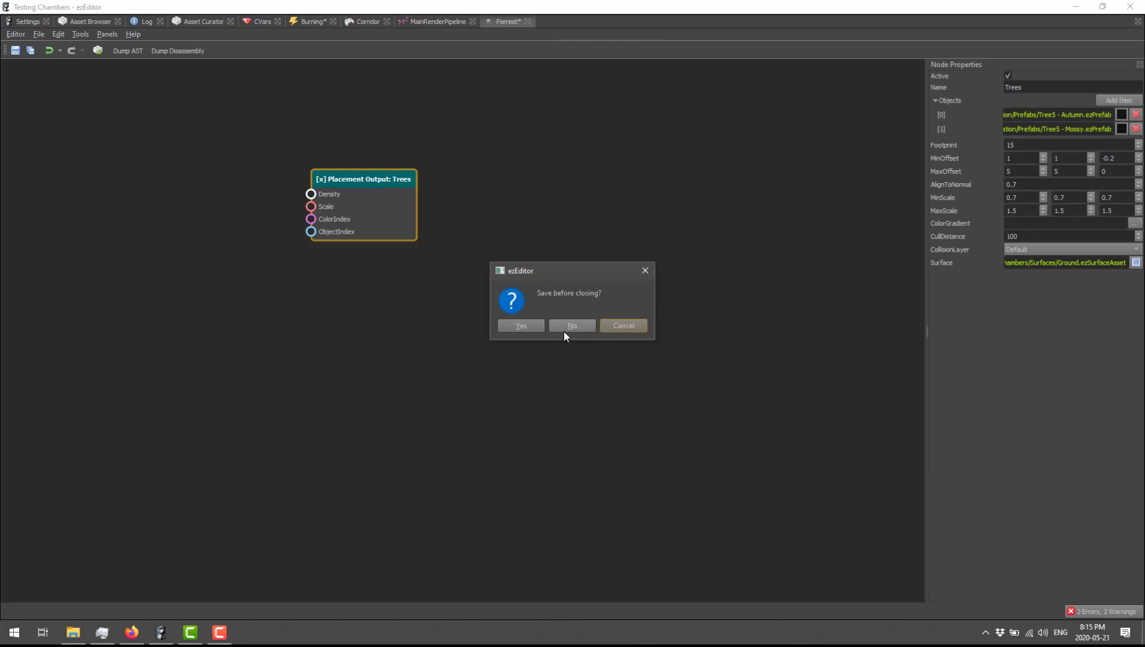
{"action": "left_click", "coordinate": [570, 330]}
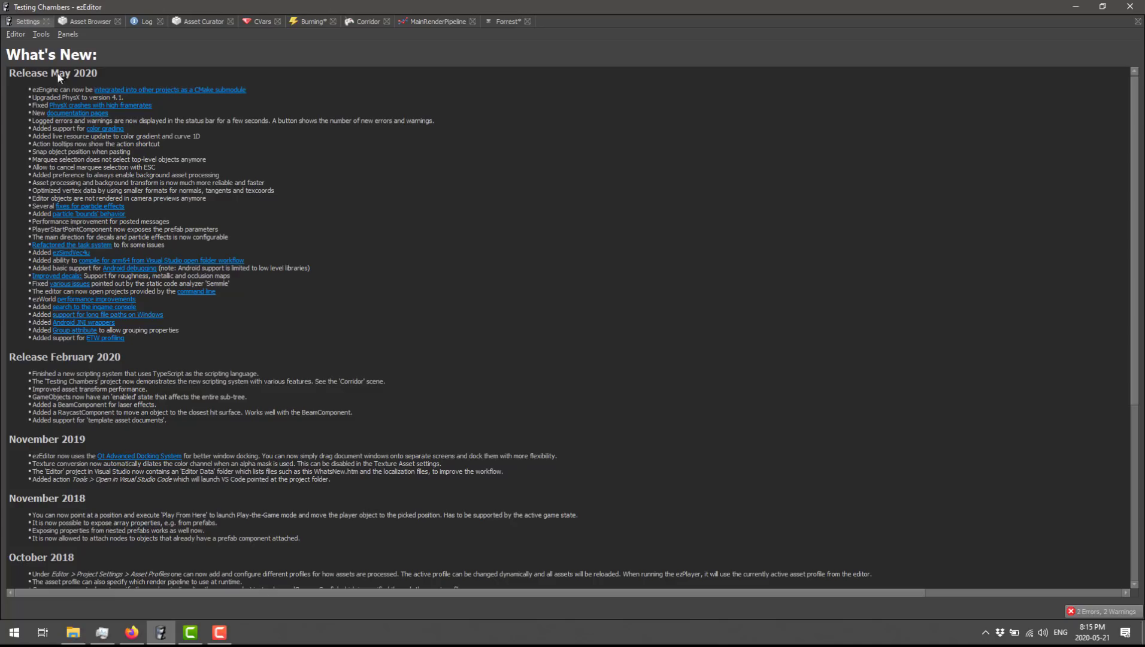
{"action": "left_click_drag", "start_coordinate": [33, 73], "coordinate": [100, 73]}
{"action": "left_click", "coordinate": [359, 154]}
Add meshes to the asset browser listing, open the ExcelsiorII ship mesh, and widen its properties panel.
{"action": "left_click", "coordinate": [97, 22]}
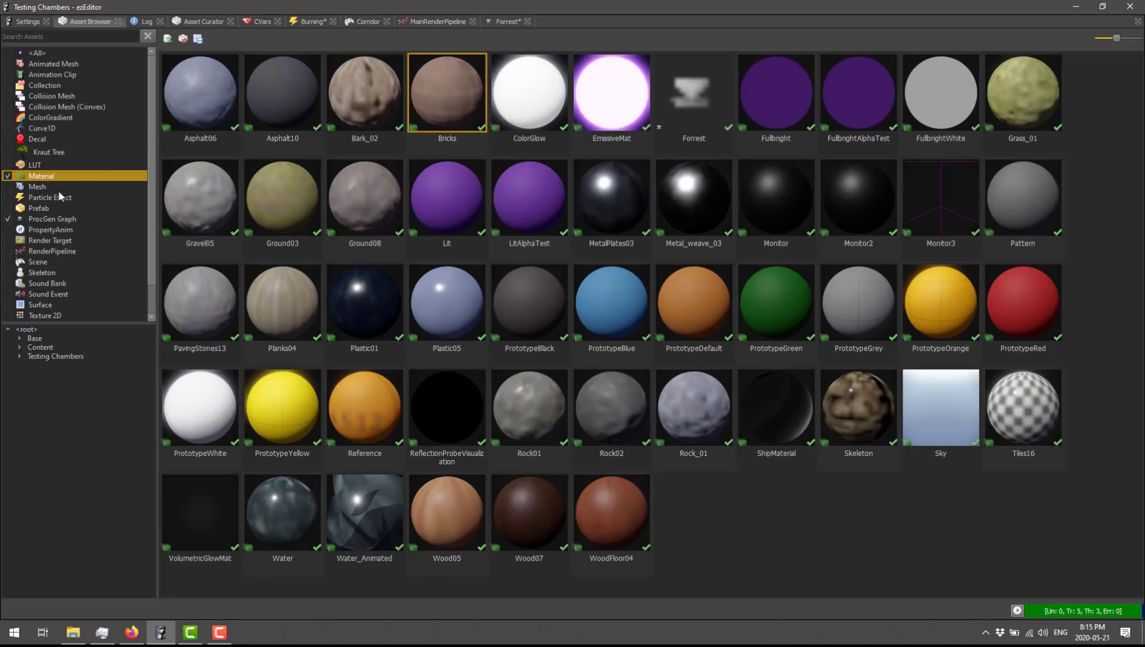
{"action": "left_click", "coordinate": [7, 187]}
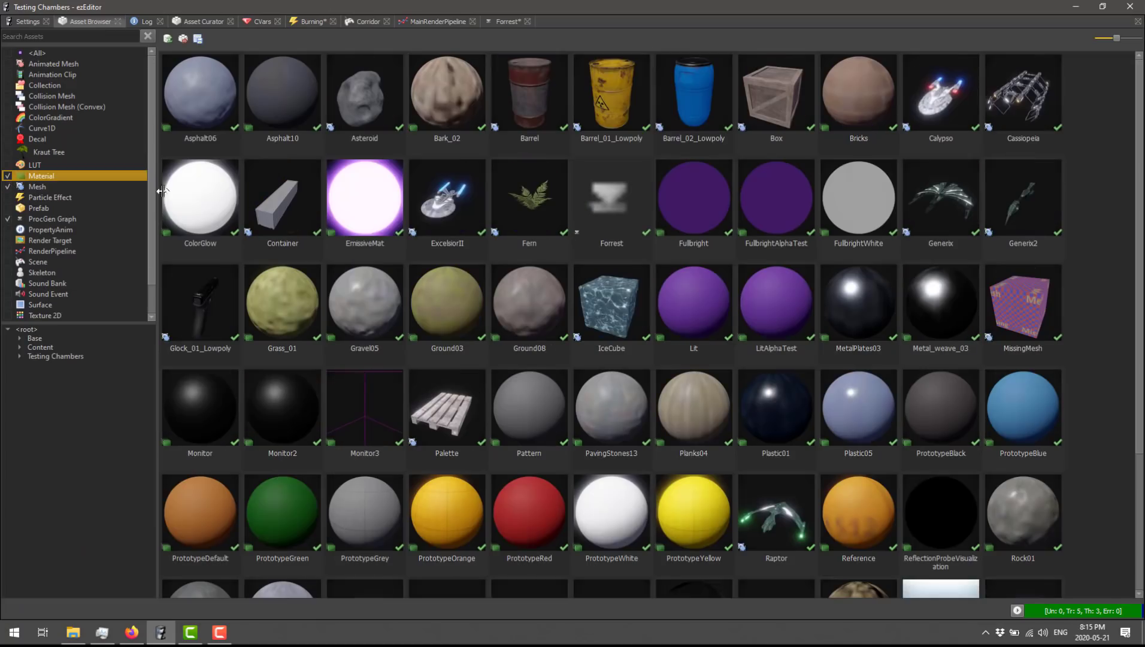
{"action": "double_click", "coordinate": [437, 188]}
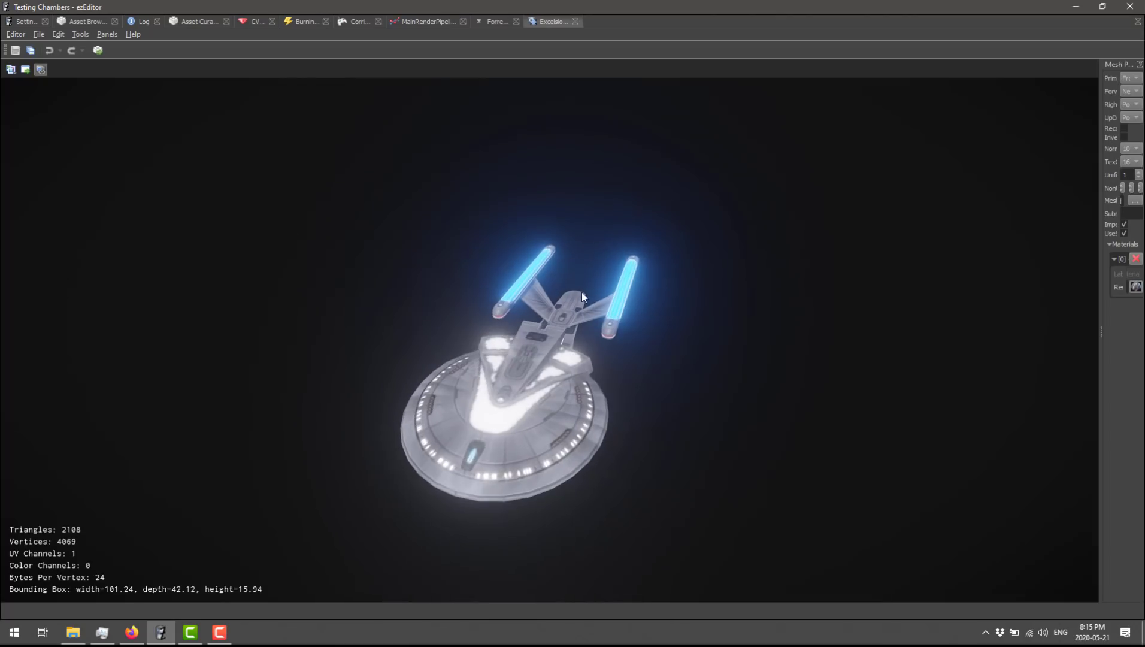
{"action": "left_click_drag", "start_coordinate": [1100, 221], "coordinate": [864, 234]}
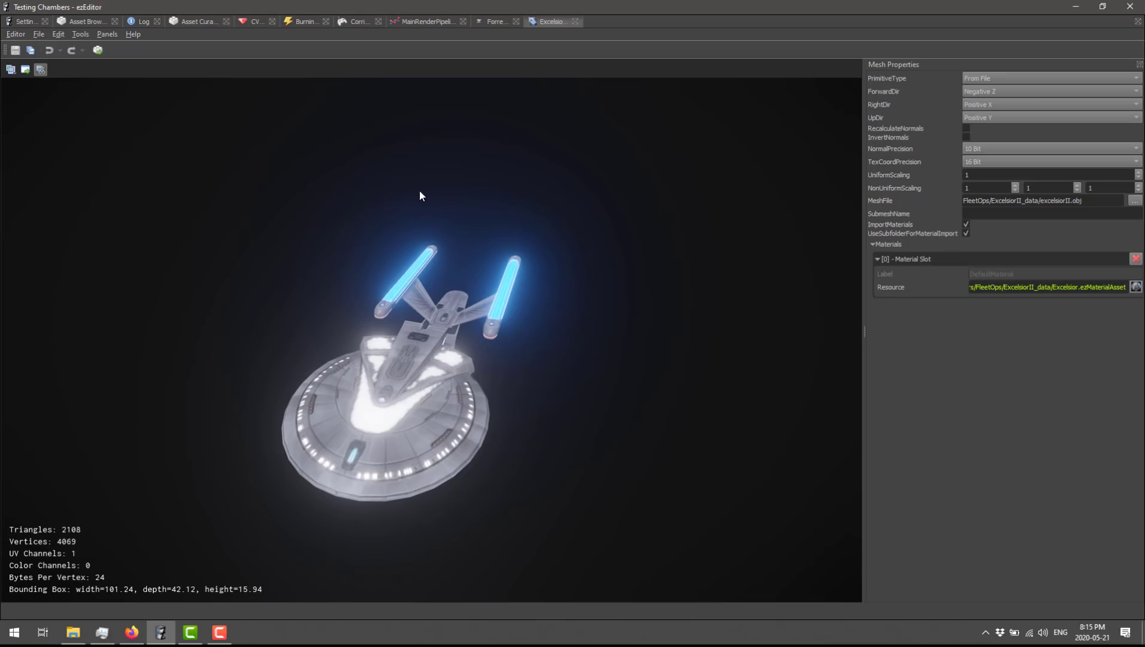
Visit the What's New page, choose Tools > Open in Visual Studio Code, then return to the asset browser.
{"action": "left_click", "coordinate": [82, 22]}
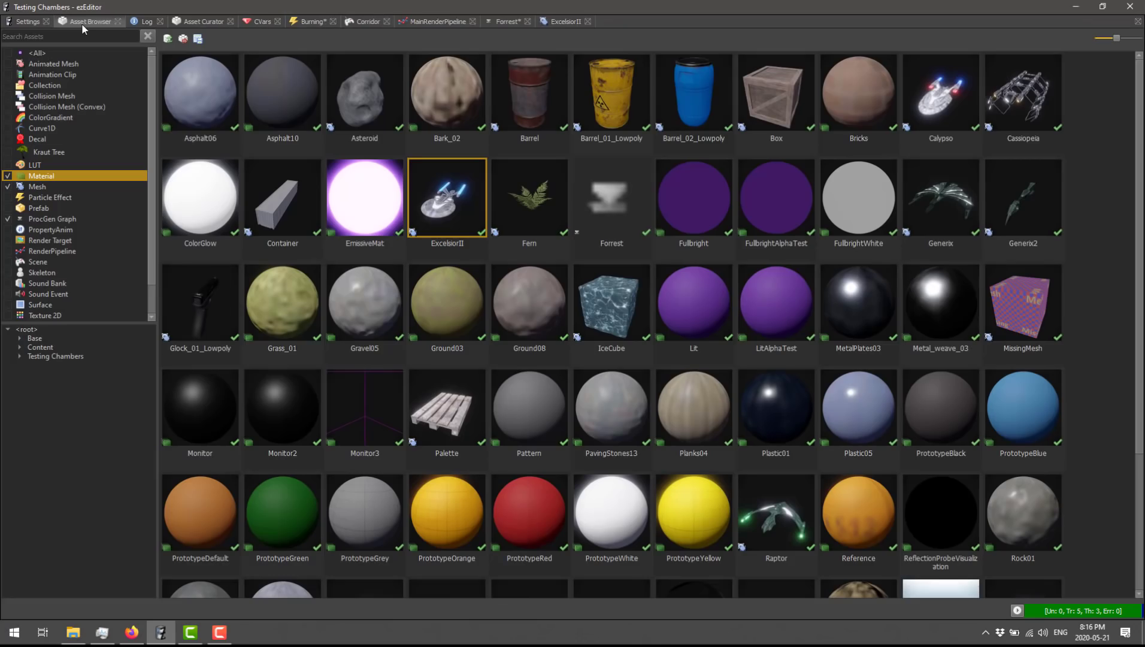
{"action": "left_click", "coordinate": [26, 22]}
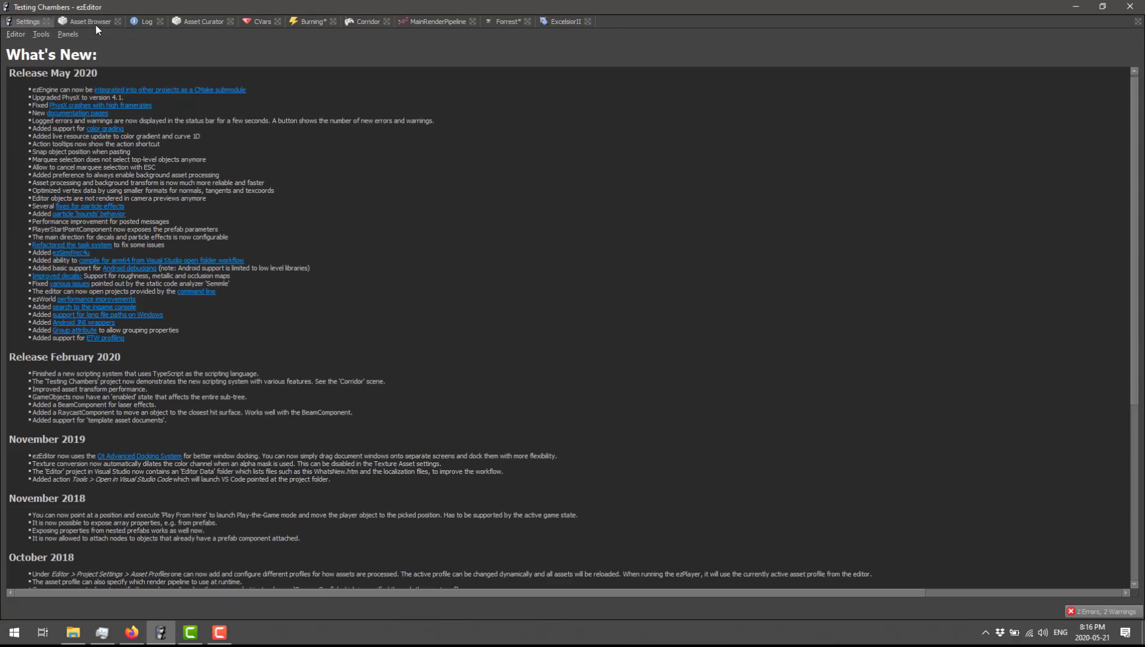
{"action": "left_click", "coordinate": [36, 36]}
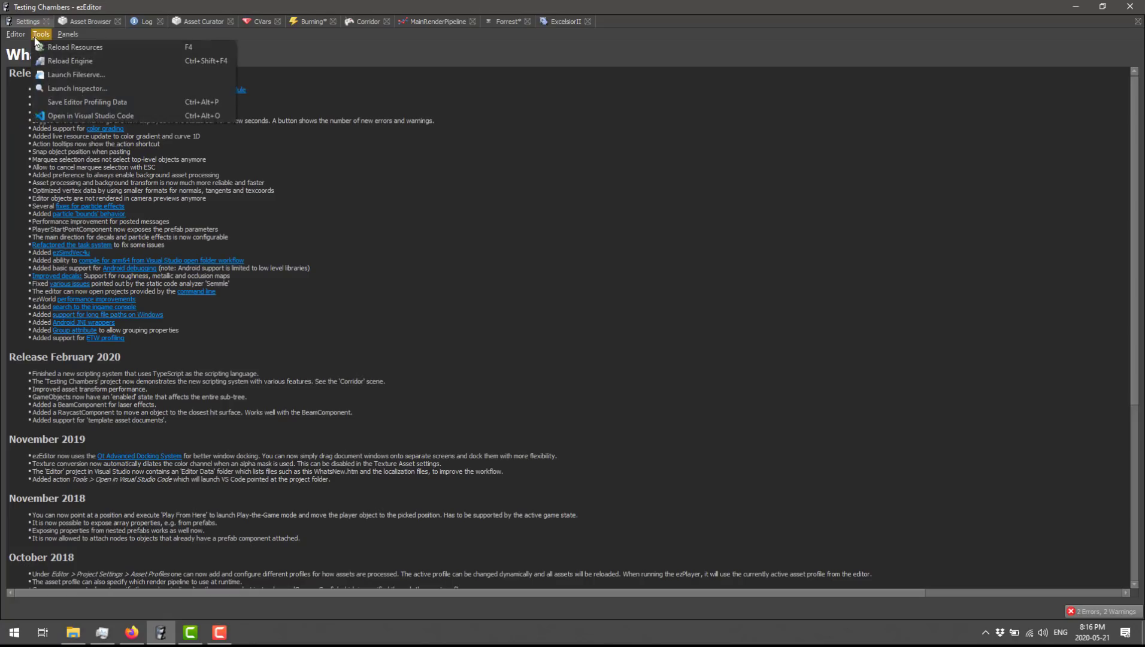
{"action": "left_click", "coordinate": [67, 116]}
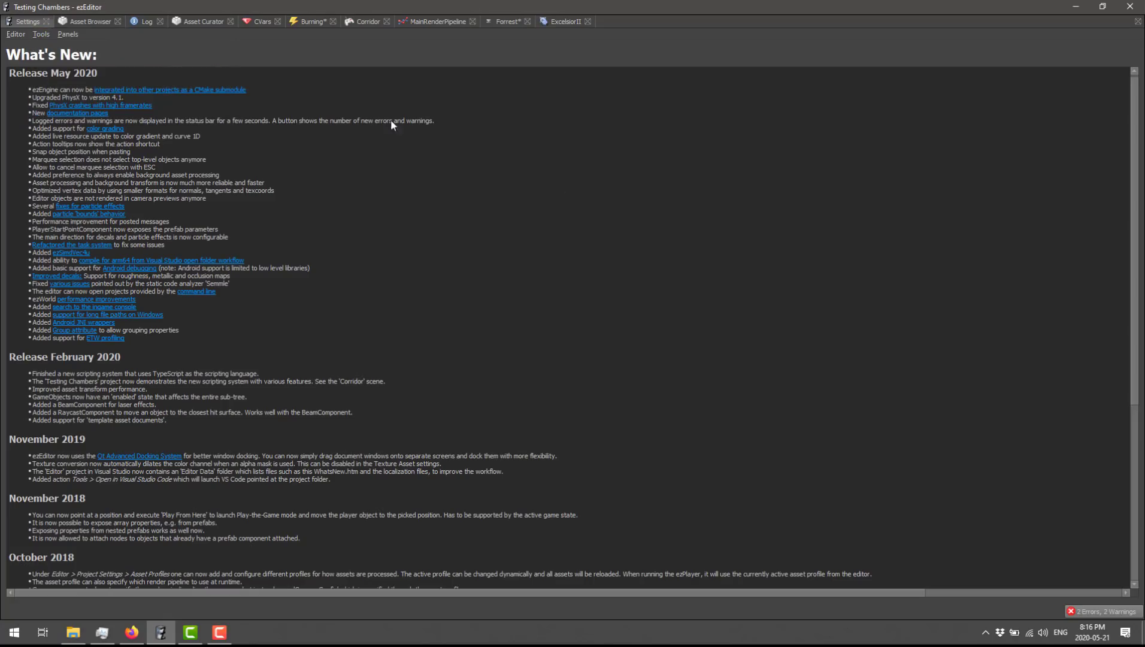
{"action": "left_click", "coordinate": [88, 21]}
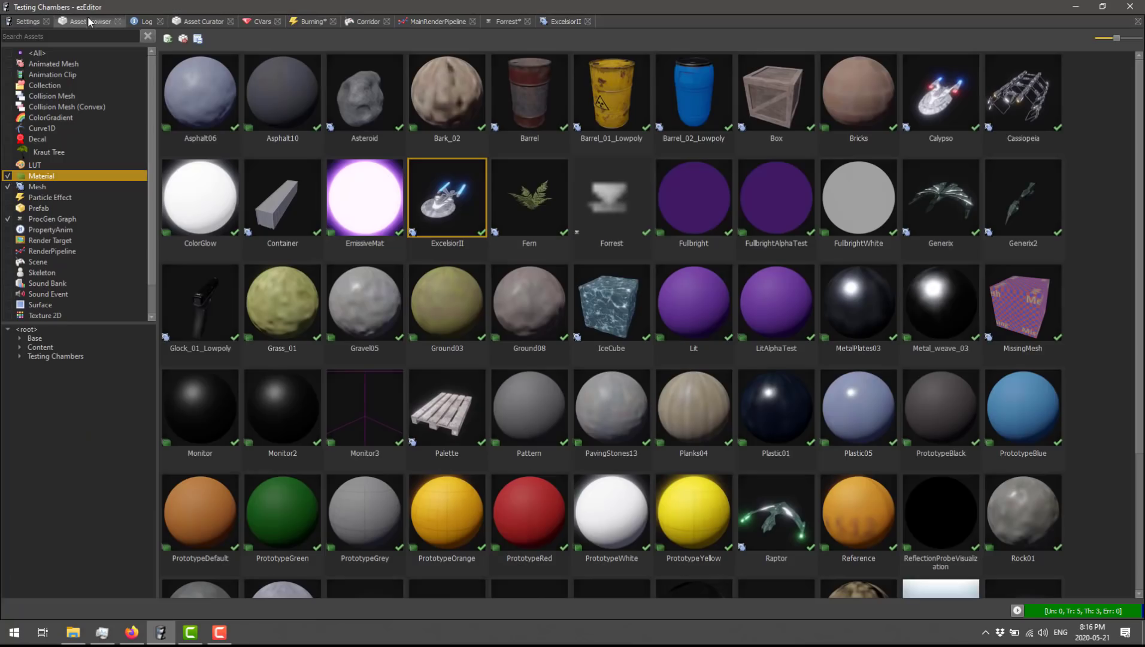
{"action": "scroll", "coordinate": [61, 271], "scroll_direction": "down", "scroll_amount": 1}
Filter the asset browser to TypeScript assets only and open the BreakOnDamage script.
{"action": "left_click", "coordinate": [8, 304]}
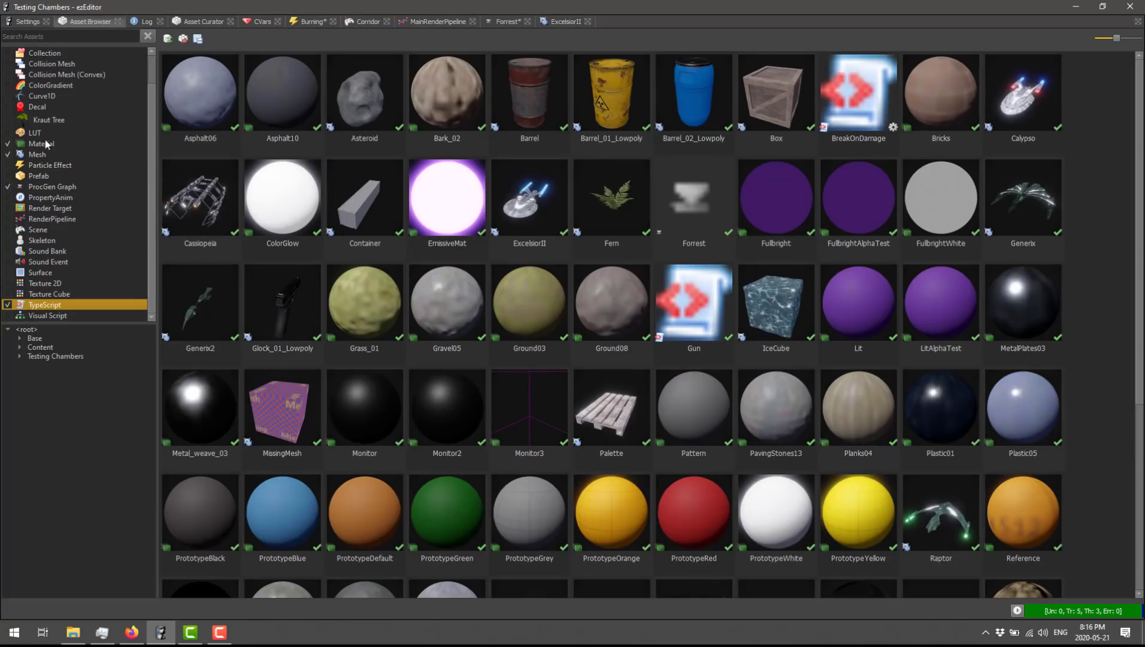
{"action": "left_click", "coordinate": [8, 144]}
{"action": "left_click", "coordinate": [8, 155]}
{"action": "left_click", "coordinate": [8, 187]}
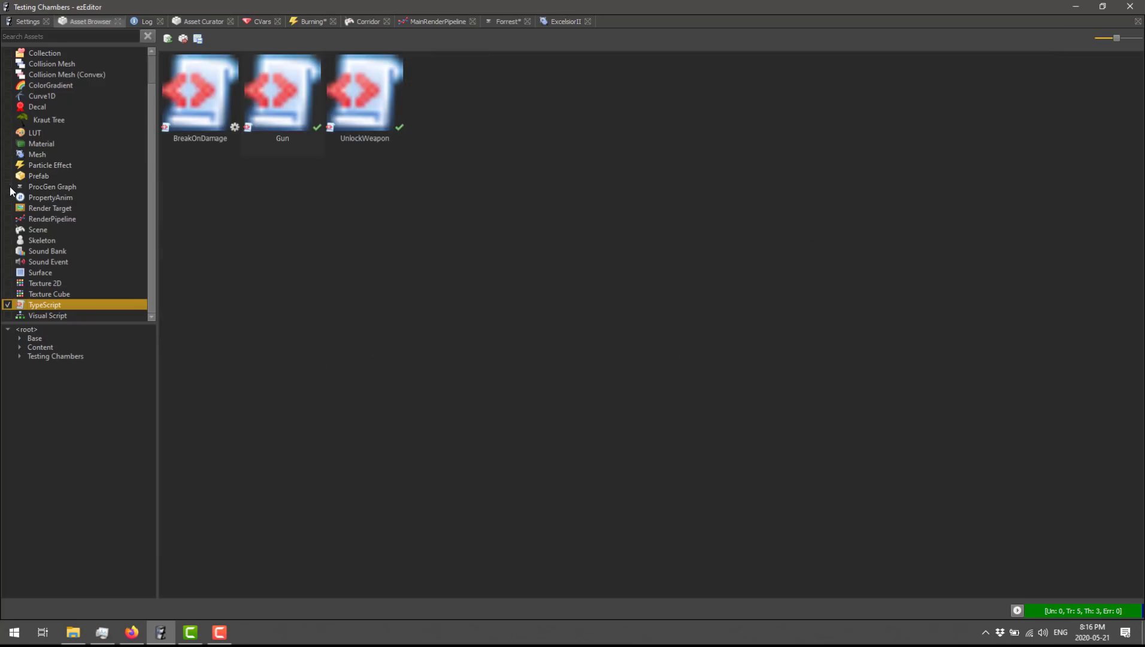
{"action": "double_click", "coordinate": [196, 82]}
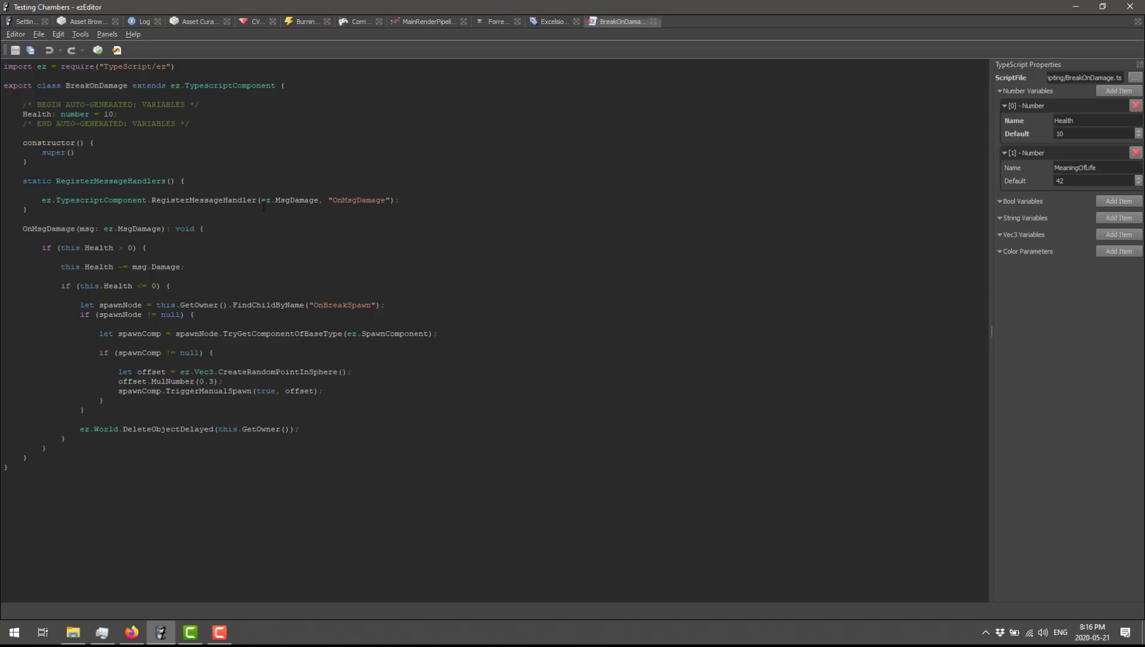
Replace the second number variable with a new MeaningOfLife variable defaulting to 42.
{"action": "left_click", "coordinate": [1135, 152]}
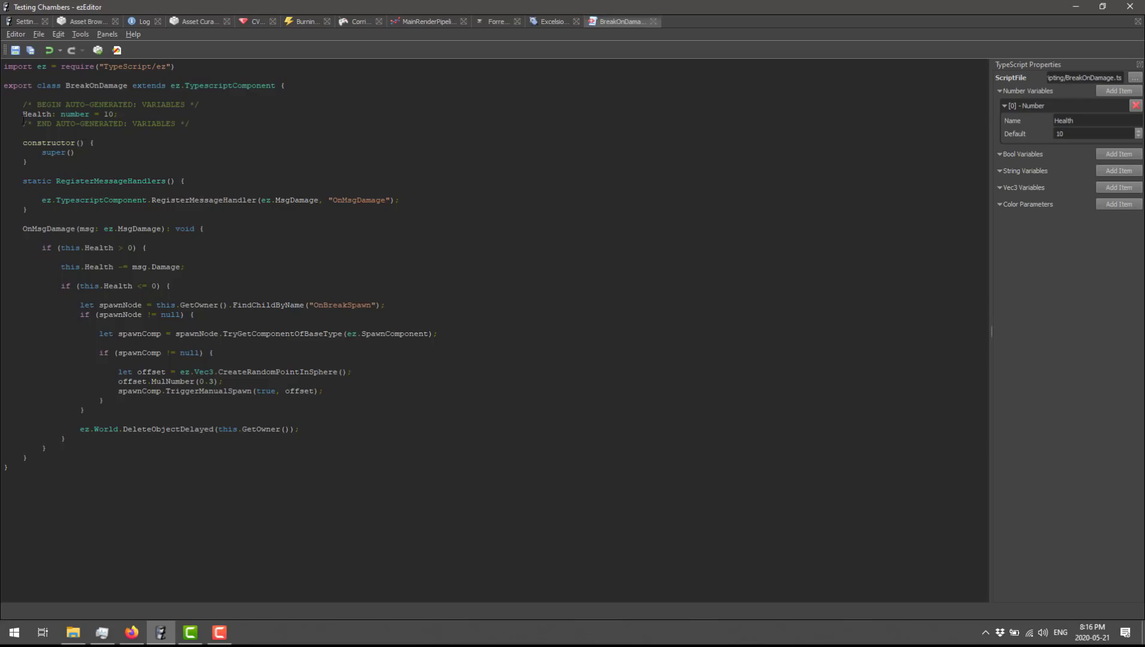
{"action": "left_click", "coordinate": [1123, 89]}
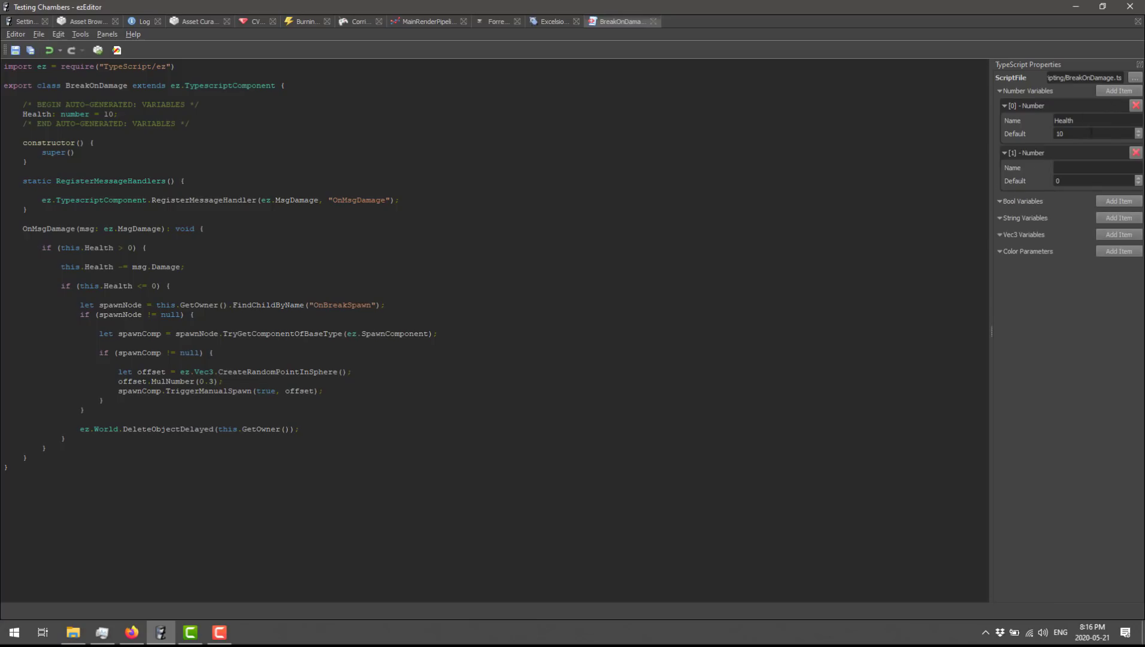
{"action": "left_click", "coordinate": [1084, 166]}
{"action": "key", "text": "Tab"}
{"action": "type", "text": "42"}
{"action": "key", "text": "Return"}
{"action": "scroll", "coordinate": [329, 294], "scroll_direction": "up", "scroll_amount": 1, "text": "ctrl"}
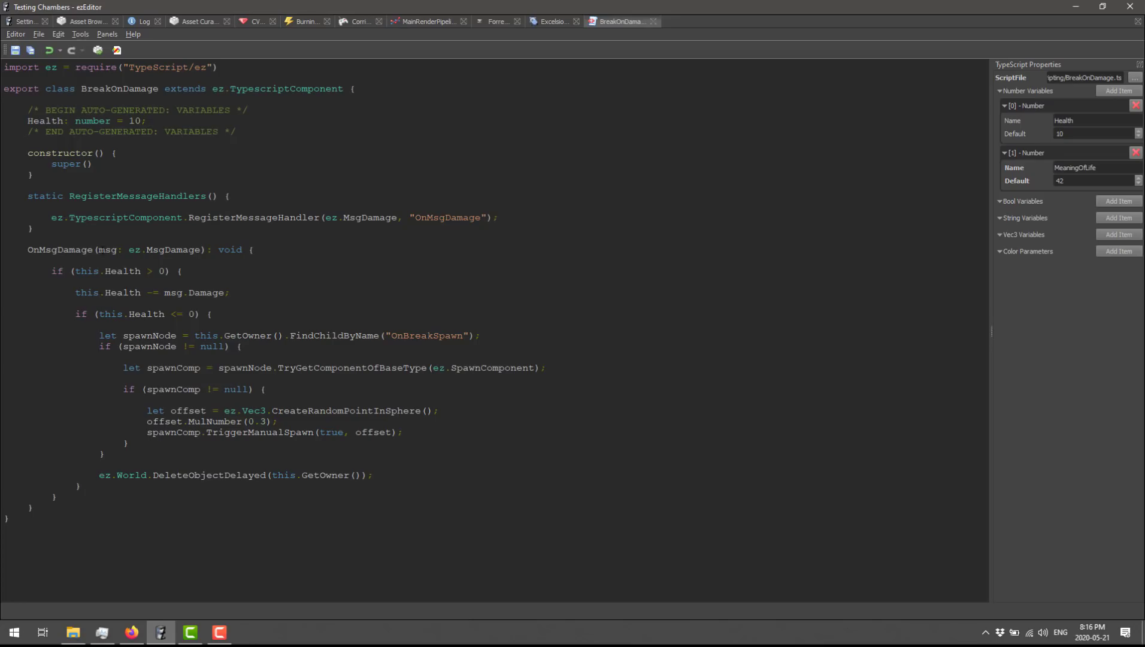
Try opening the script in Visual Studio Code from Tools and dismiss the resulting error.
{"action": "left_click", "coordinate": [80, 35]}
{"action": "left_click", "coordinate": [127, 111]}
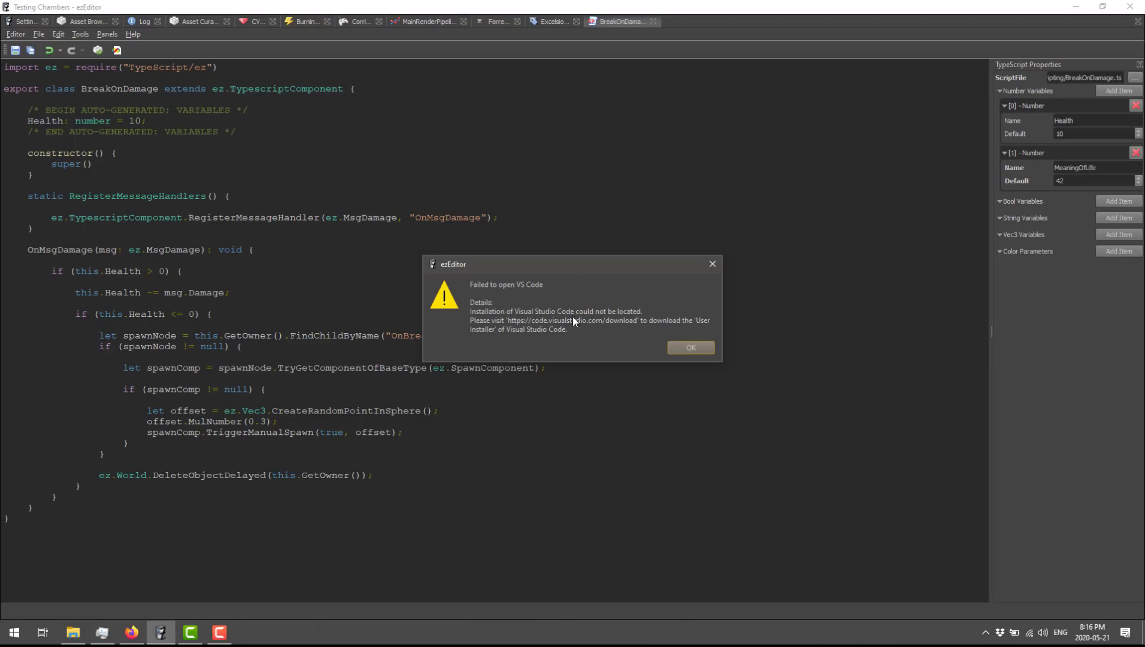
{"action": "left_click", "coordinate": [683, 348]}
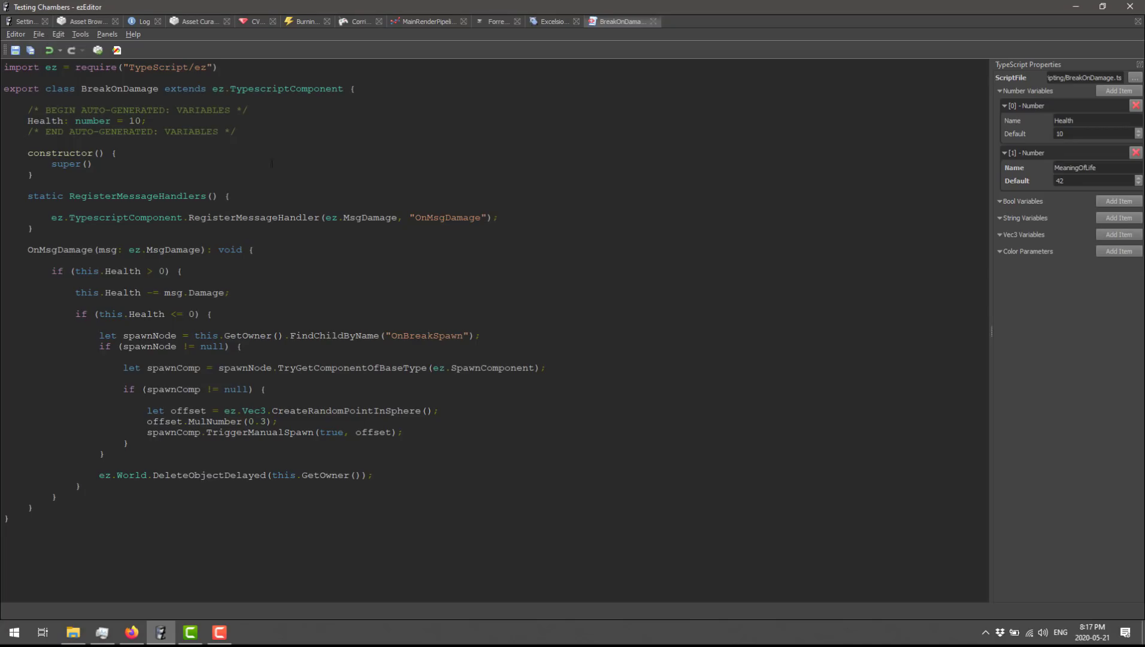
Open the Gun script from the asset browser and scroll through its code.
{"action": "left_click", "coordinate": [86, 21]}
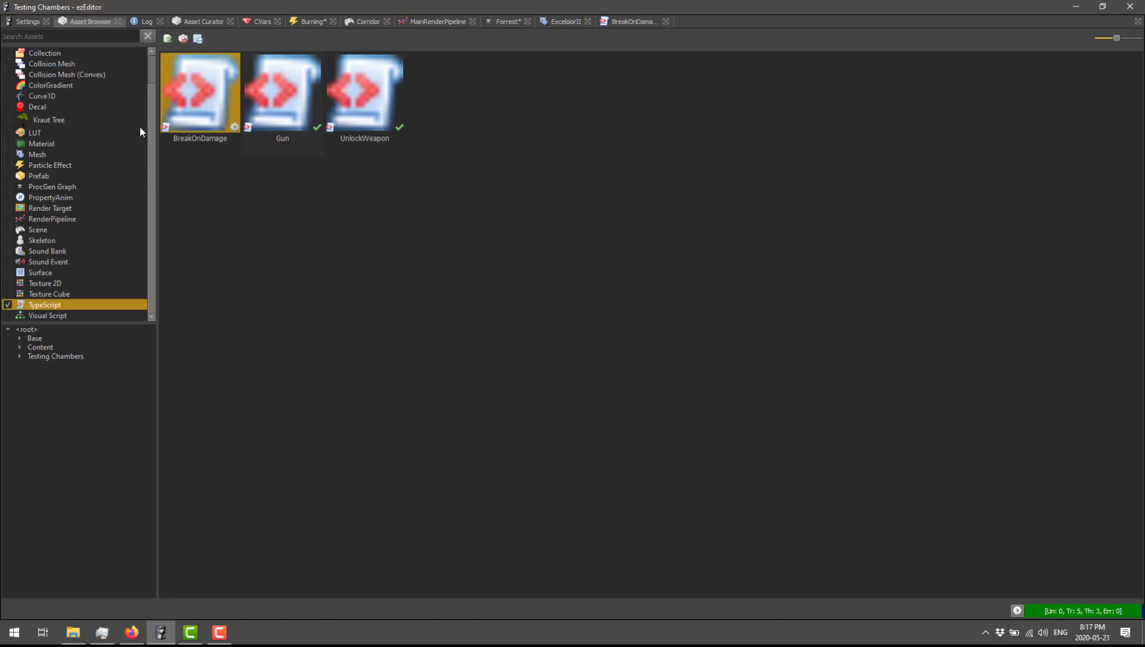
{"action": "double_click", "coordinate": [297, 93]}
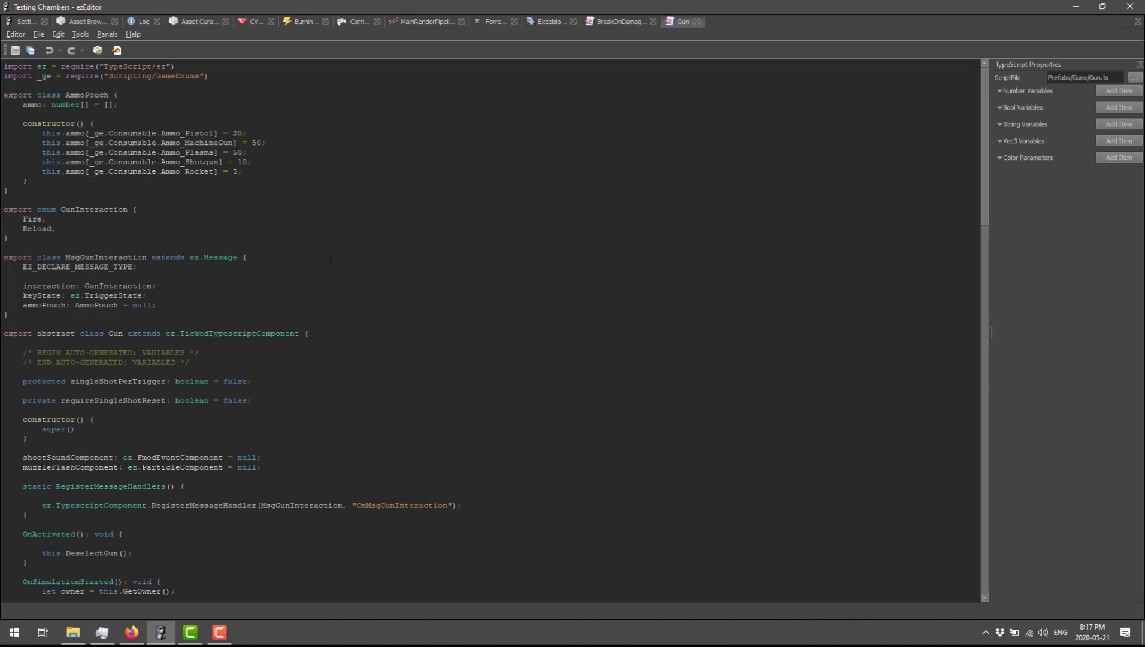
{"action": "scroll", "coordinate": [370, 302], "scroll_direction": "down", "scroll_amount": 20}
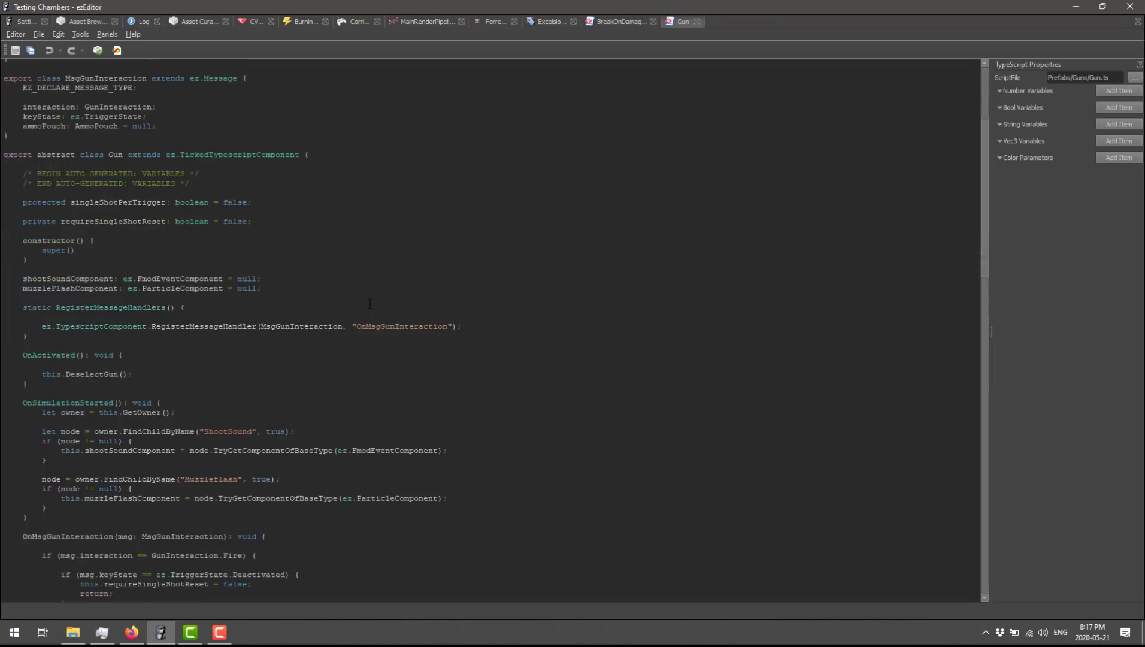
{"action": "scroll", "coordinate": [370, 303], "scroll_direction": "up", "scroll_amount": 13}
{"action": "scroll", "coordinate": [369, 303], "scroll_direction": "up", "scroll_amount": 7}
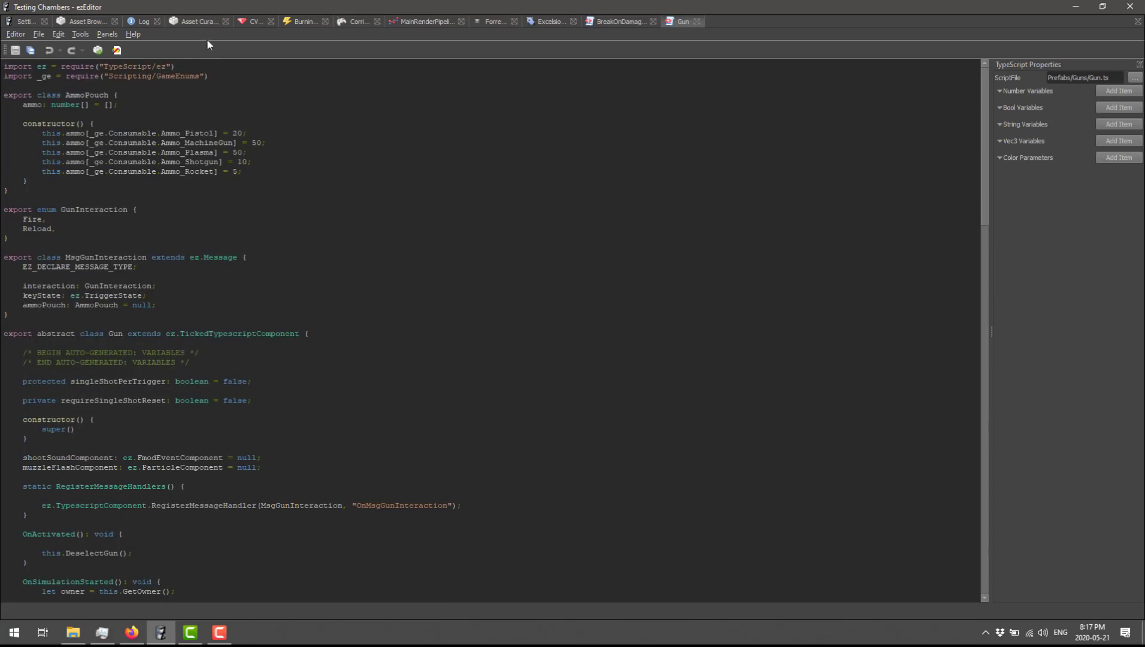
Back in the asset browser, add Skeleton assets to the type filter.
{"action": "left_click", "coordinate": [98, 20]}
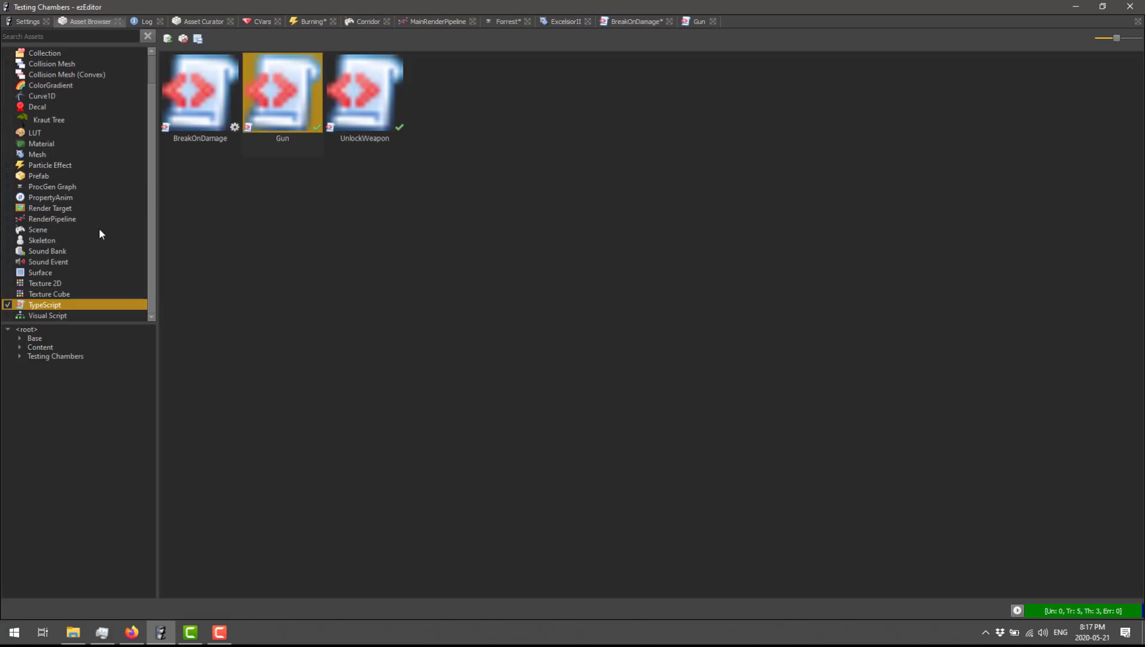
{"action": "left_click", "coordinate": [47, 240]}
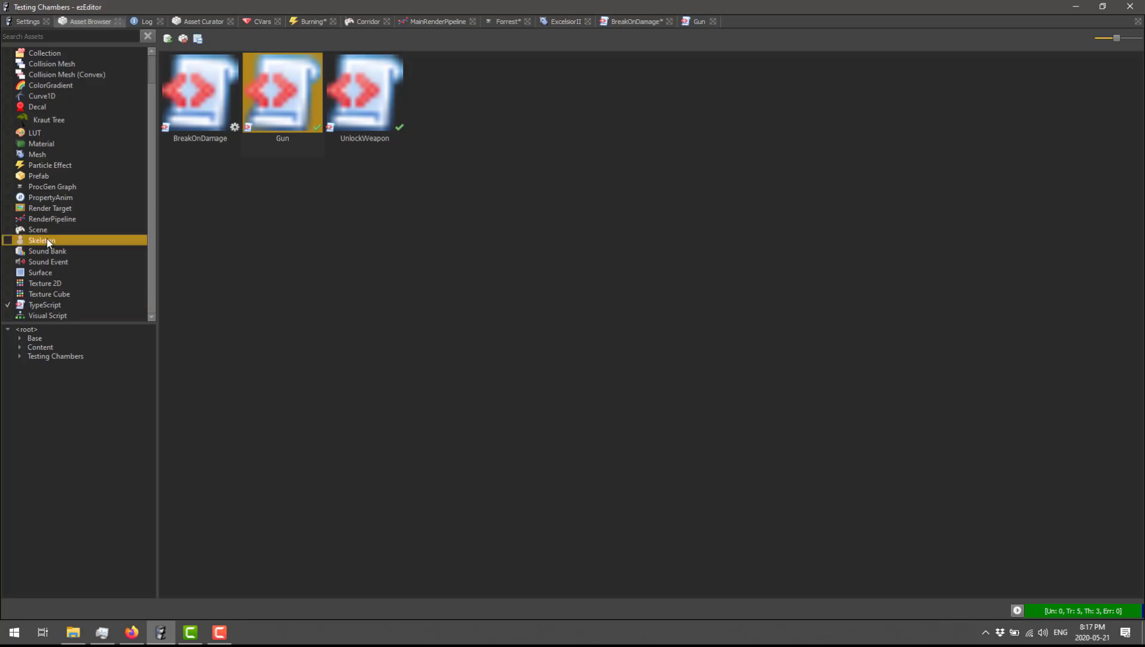
{"action": "left_click", "coordinate": [7, 240]}
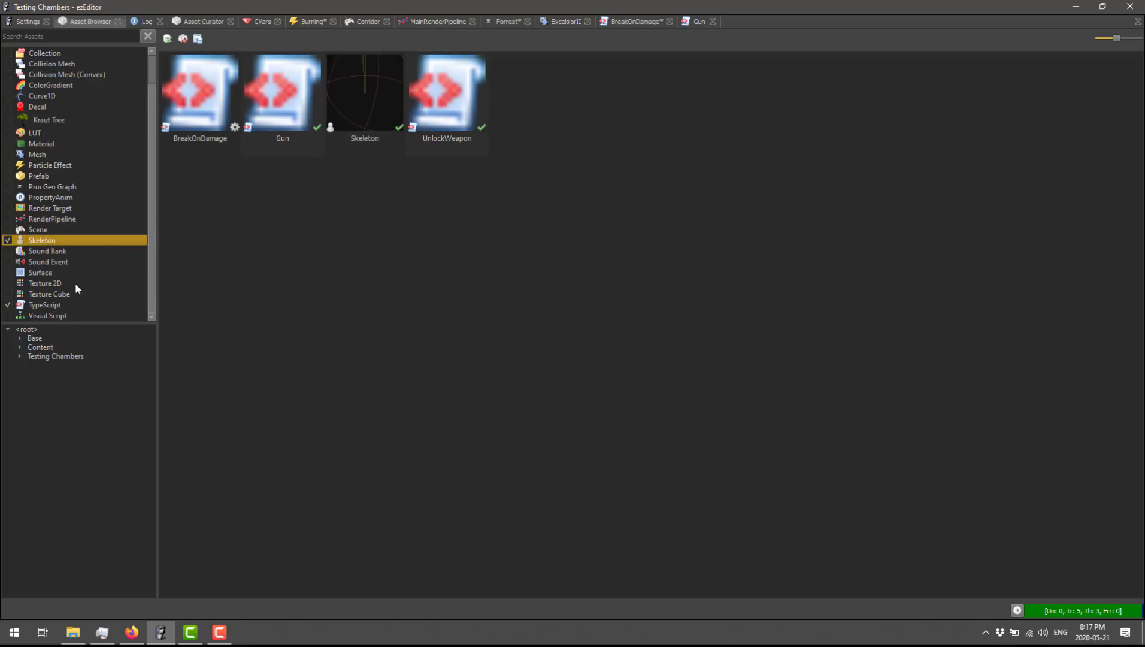
{"action": "scroll", "coordinate": [63, 279], "scroll_direction": "up", "scroll_amount": 1}
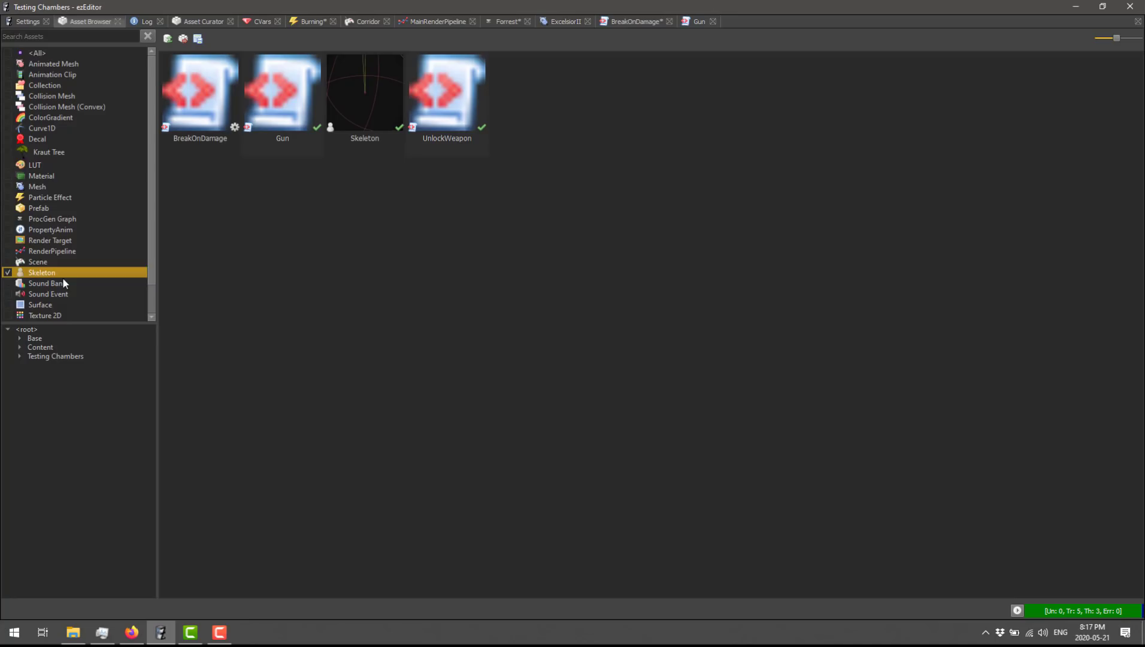
{"action": "scroll", "coordinate": [62, 277], "scroll_direction": "down", "scroll_amount": 1}
{"action": "scroll", "coordinate": [47, 257], "scroll_direction": "up", "scroll_amount": 1}
Pull the Corridor scene out, dock it back among the tabs, and view the Forrest graph.
{"action": "left_click_drag", "start_coordinate": [370, 19], "coordinate": [15, 321]}
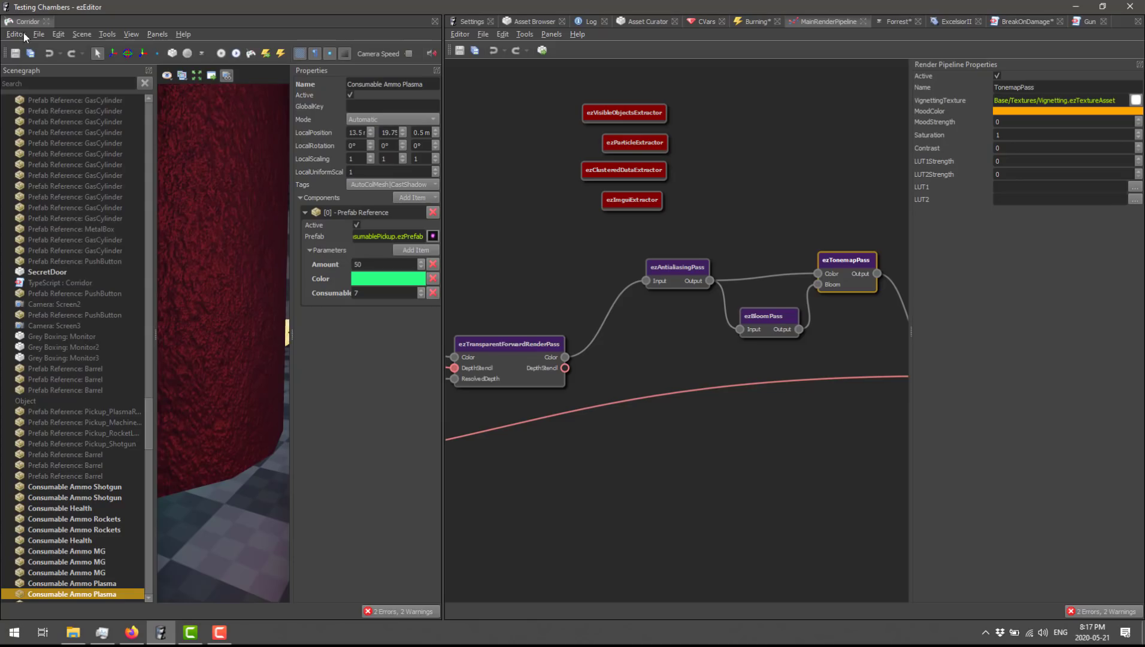
{"action": "left_click_drag", "start_coordinate": [30, 22], "coordinate": [796, 308]}
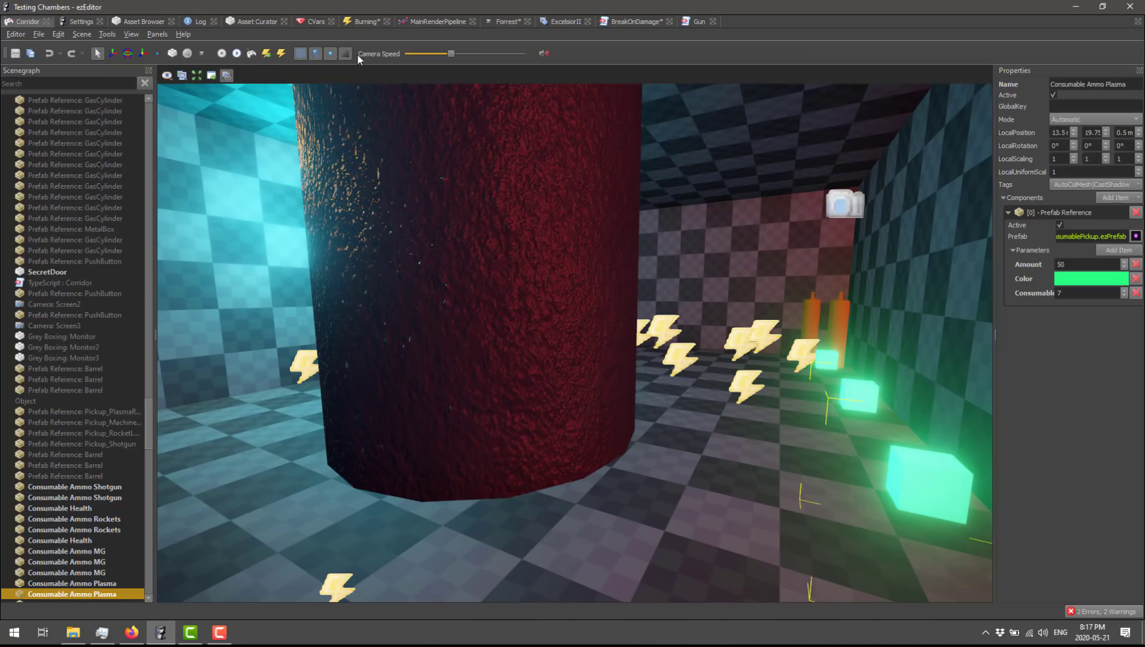
{"action": "left_click", "coordinate": [502, 22]}
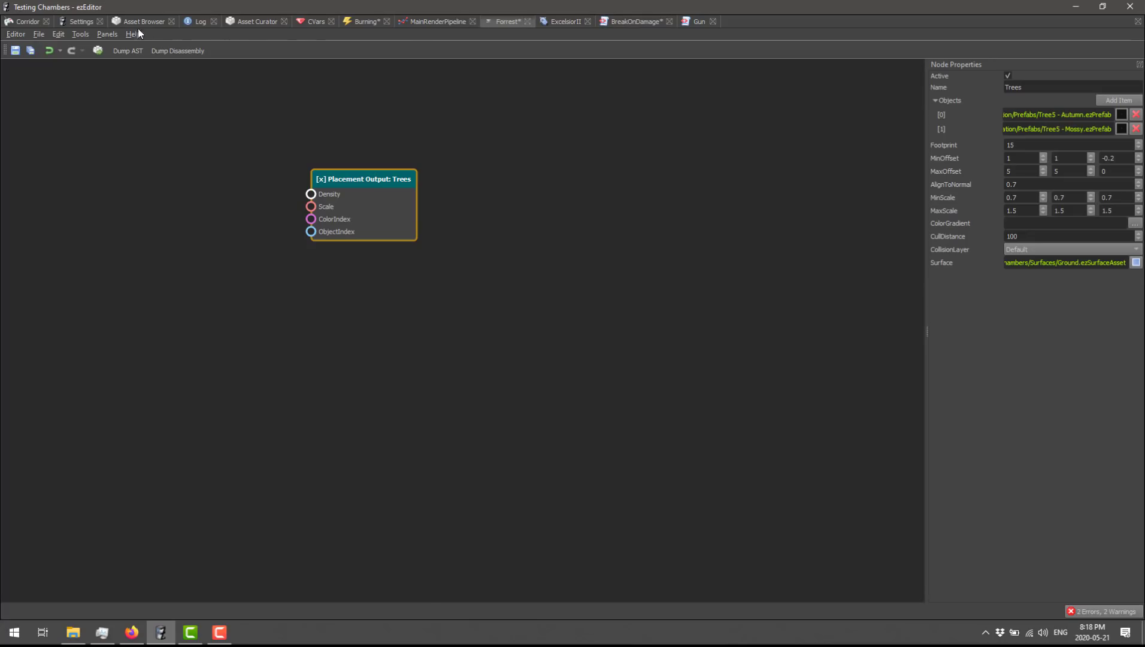
Undock the Corridor scene into a floating window and maximize it.
{"action": "left_click", "coordinate": [26, 22]}
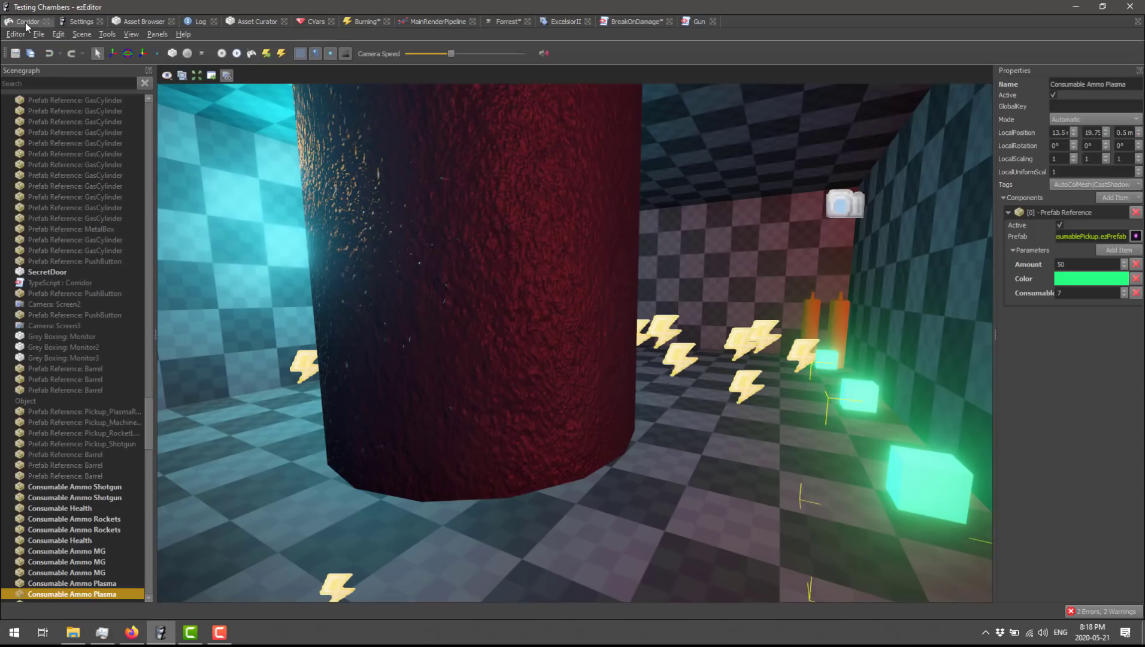
{"action": "left_click_drag", "start_coordinate": [21, 24], "coordinate": [459, 72]}
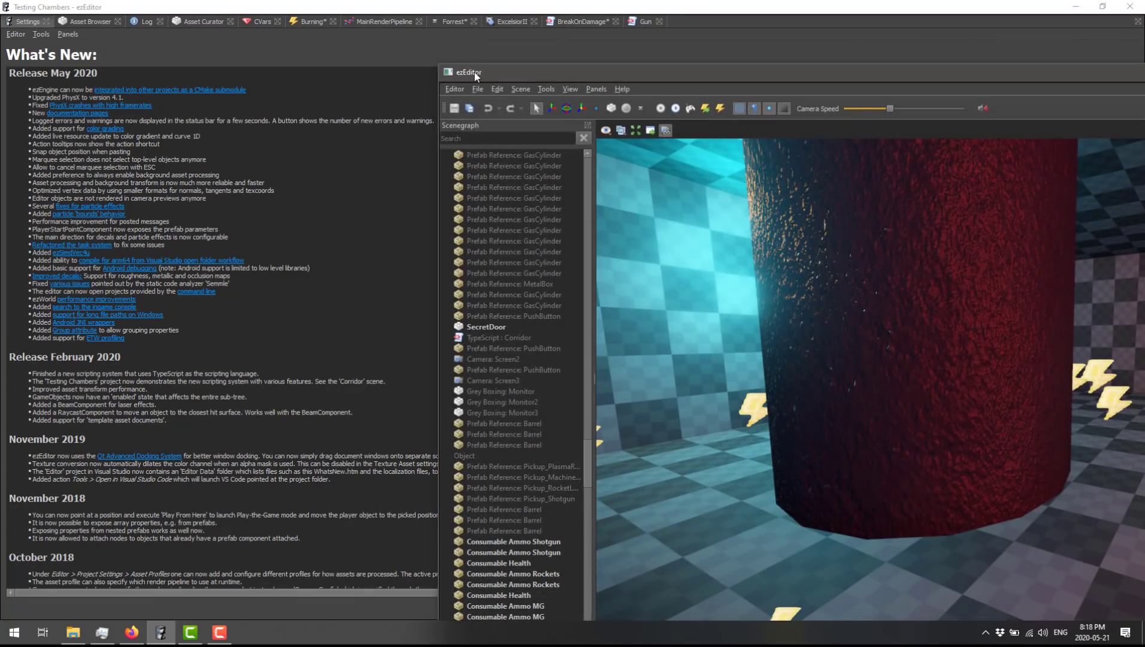
{"action": "double_click", "coordinate": [502, 72]}
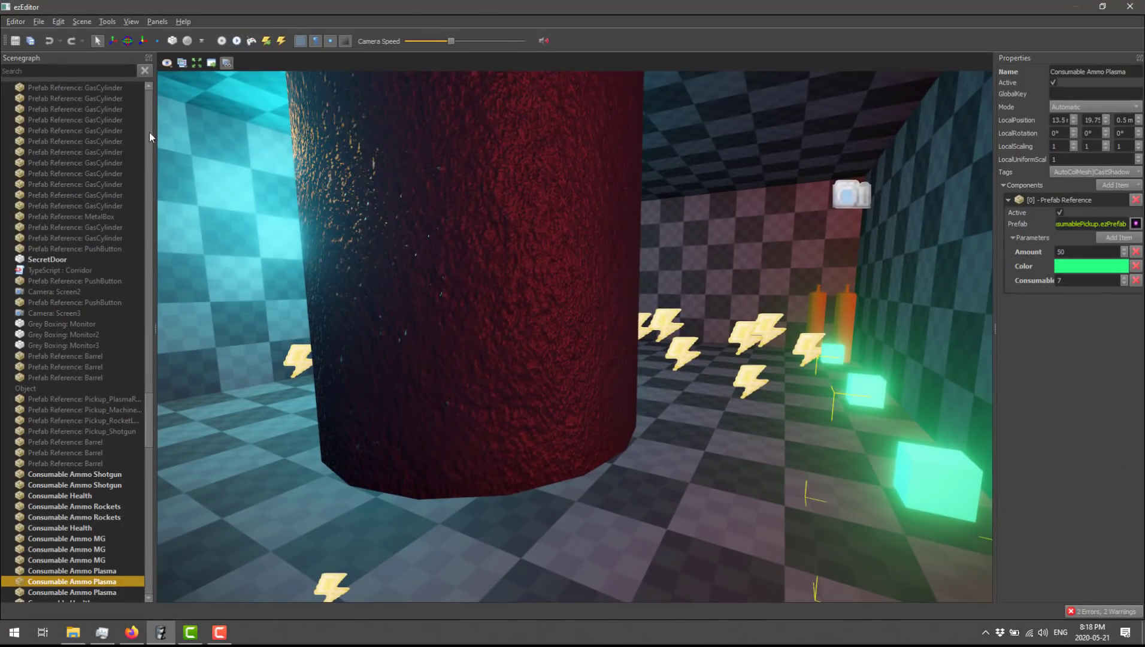
Play the scene in the editor, walking with W through the doorway onto the balcony overlooking the courtyard.
{"action": "left_click", "coordinate": [237, 41]}
{"action": "key", "text": "w"}
{"action": "key", "text": "w"}
{"action": "key", "text": "w"}
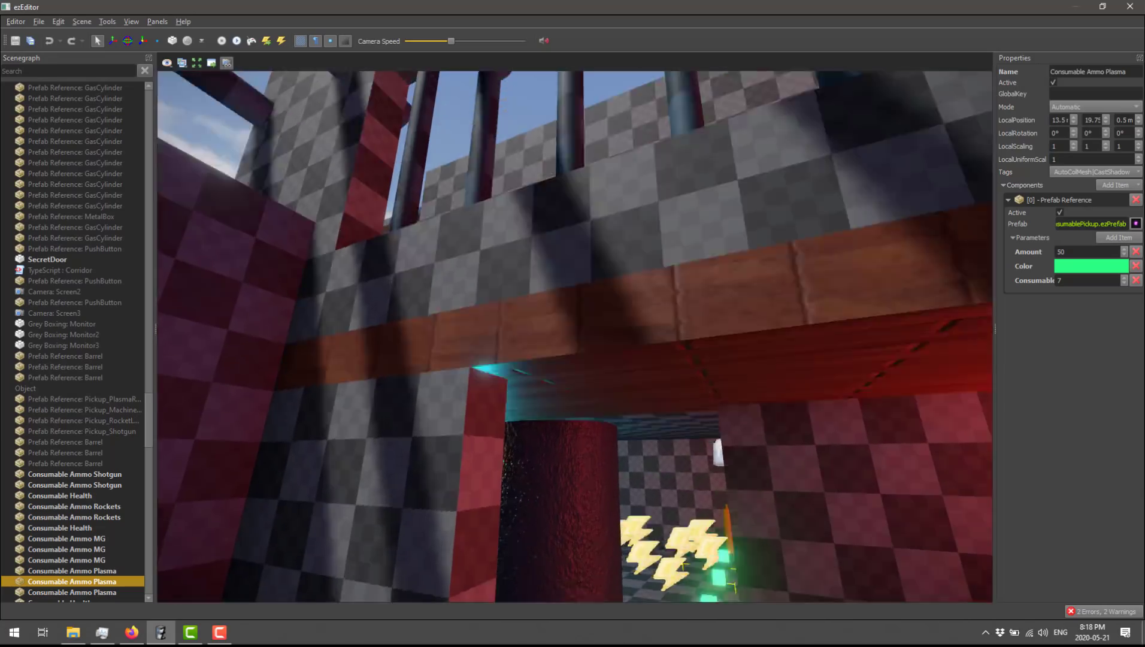
{"action": "key", "text": "w"}
{"action": "key", "text": "w"}
{"action": "key", "text": "w"}
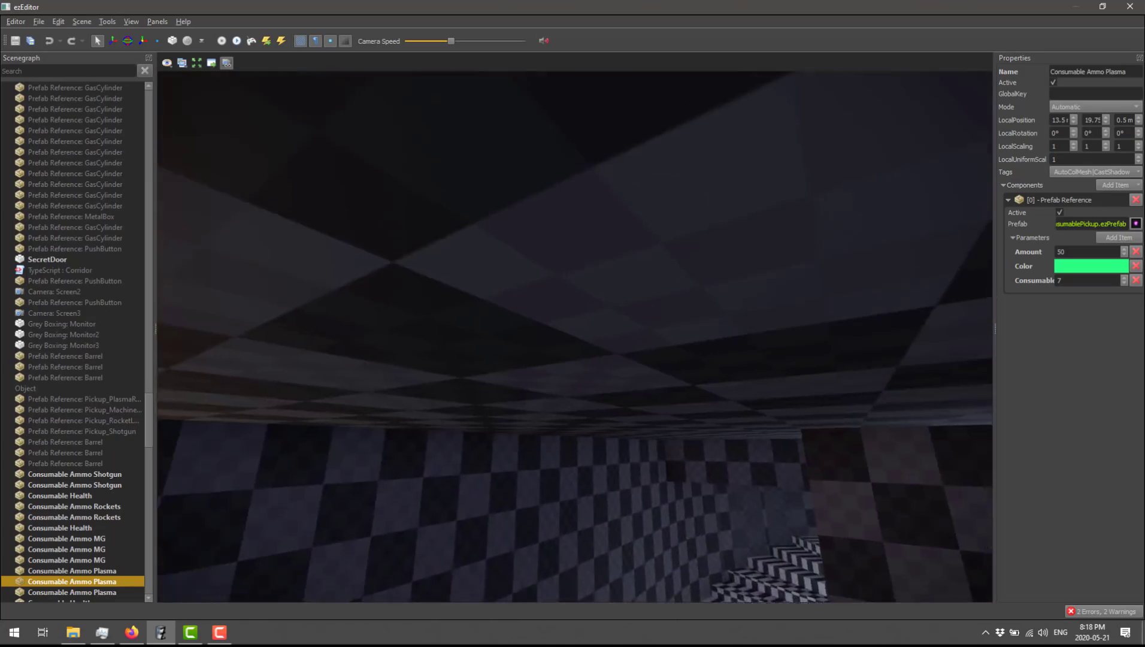
{"action": "key", "text": "w"}
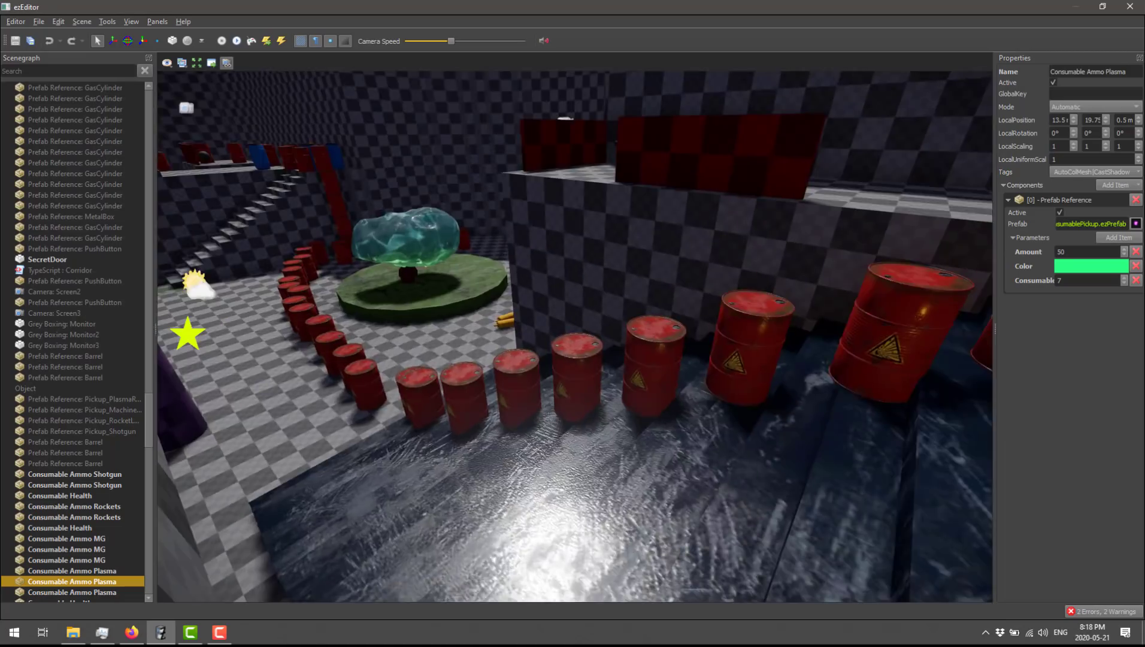
{"action": "right_click_drag", "start_coordinate": [489, 208], "coordinate": [489, 208]}
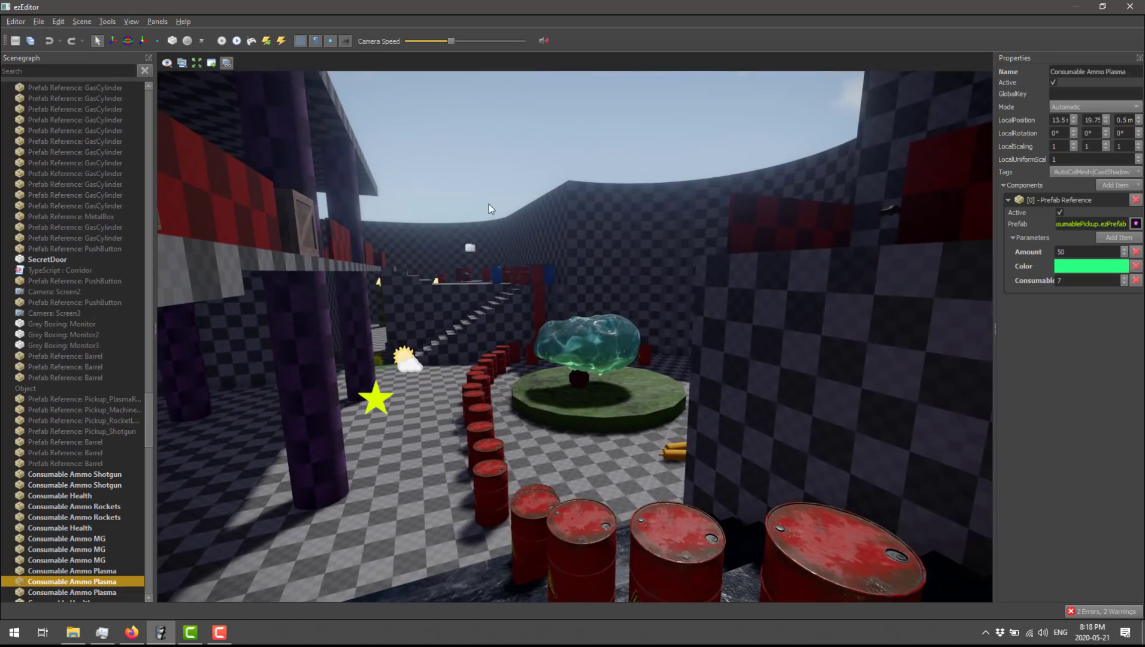
Set the Asteroid's density to 100.300003 kg/m^3 with visualizers hidden, then export the Corridor scene.
{"action": "left_click", "coordinate": [236, 40]}
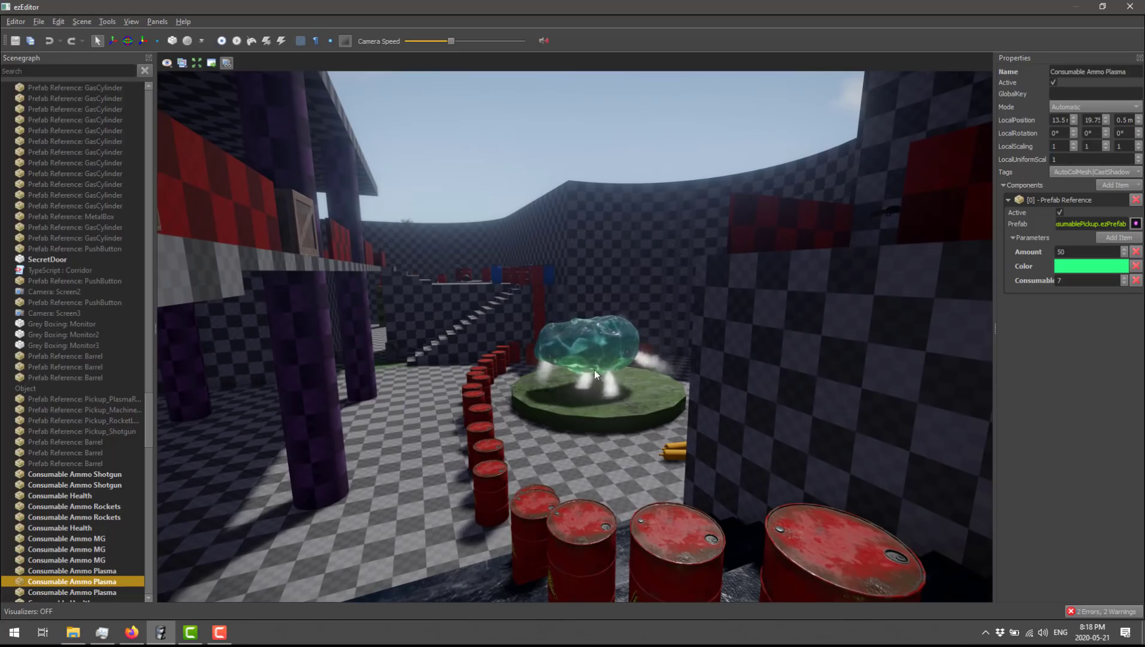
{"action": "left_click", "coordinate": [605, 356]}
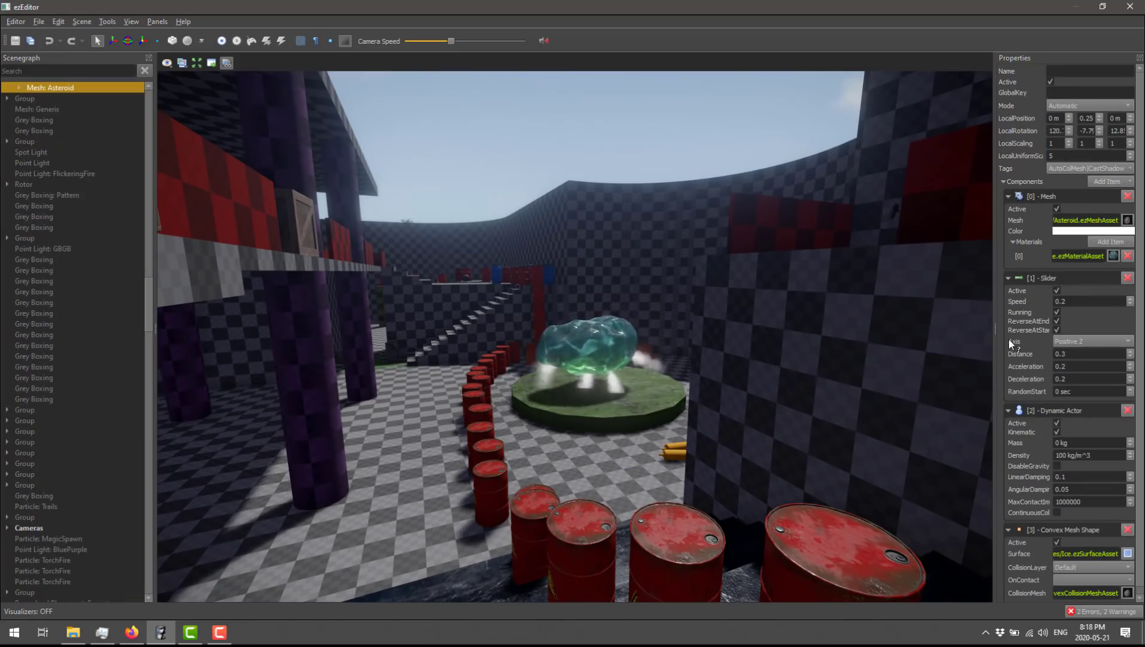
{"action": "scroll", "coordinate": [1063, 413], "scroll_direction": "down", "scroll_amount": 3}
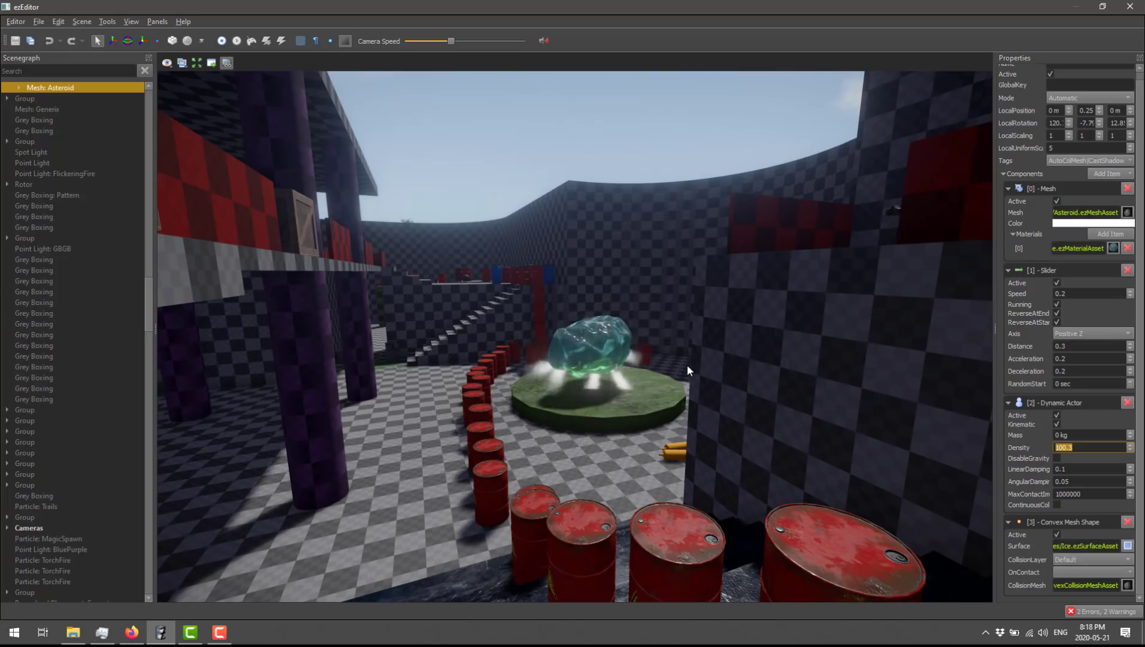
{"action": "left_click", "coordinate": [565, 379]}
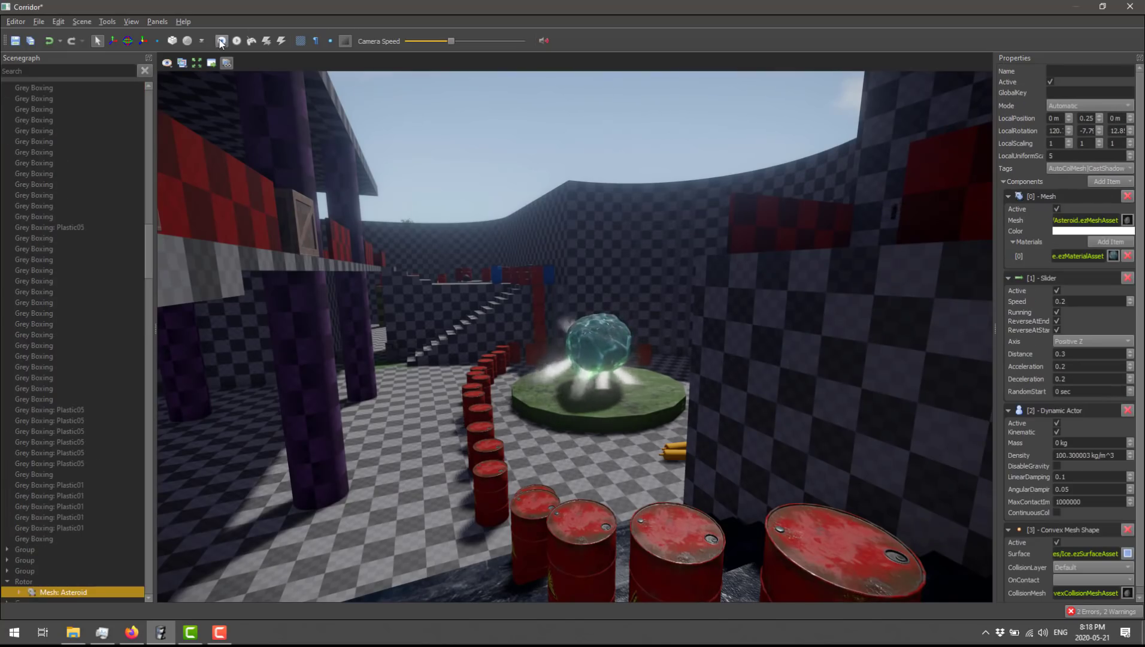
{"action": "key", "text": "v"}
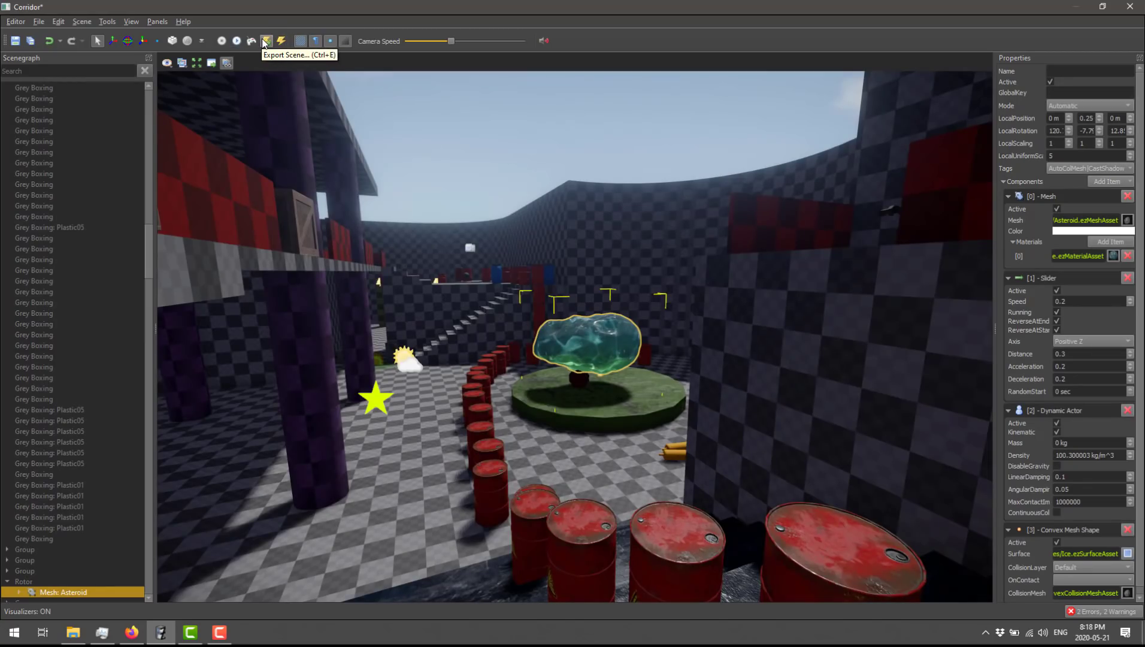
{"action": "left_click", "coordinate": [265, 41]}
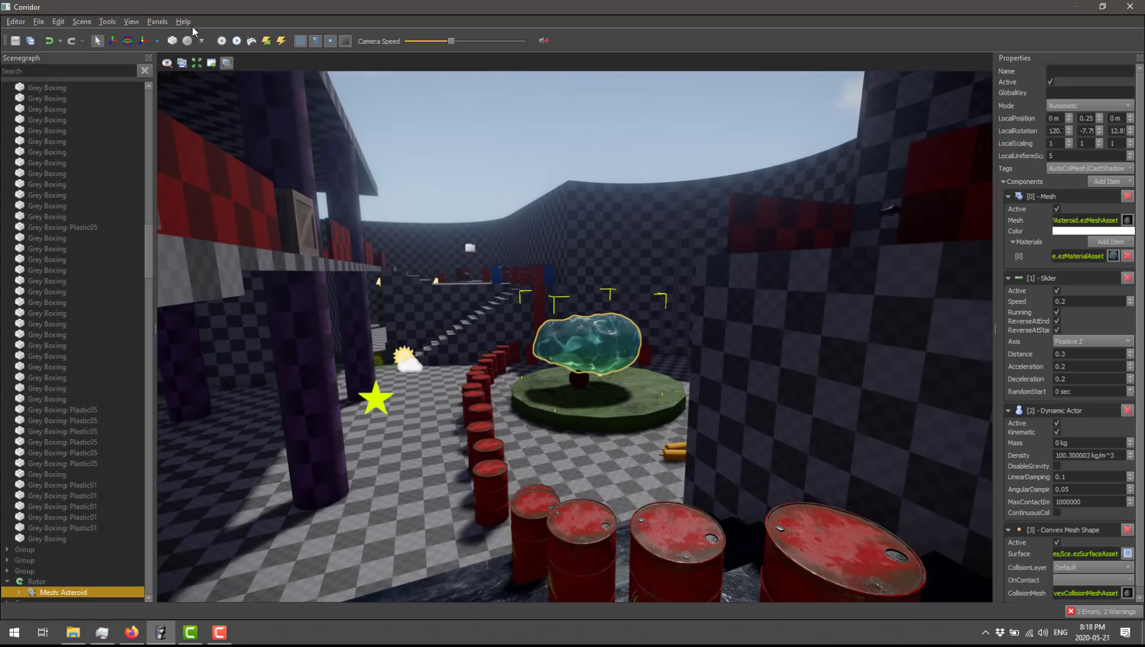
Run the scene in the game player, shoot the spheres and barrel, then grab and fire the green gun.
{"action": "left_click", "coordinate": [282, 38]}
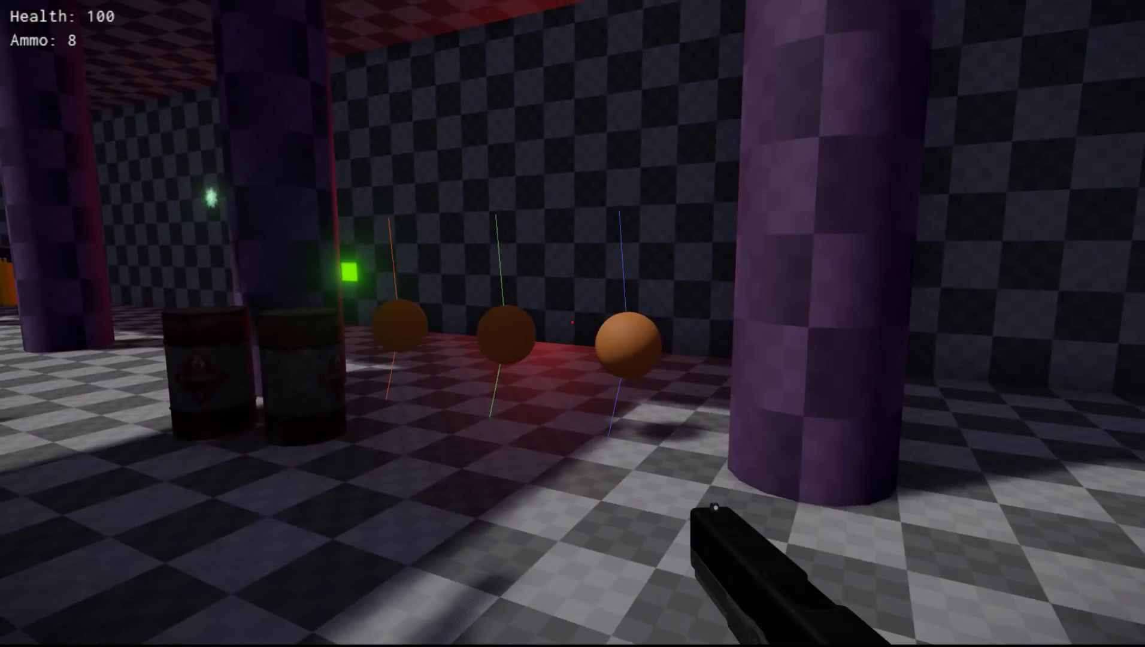
{"action": "left_click", "coordinate": [573, 323]}
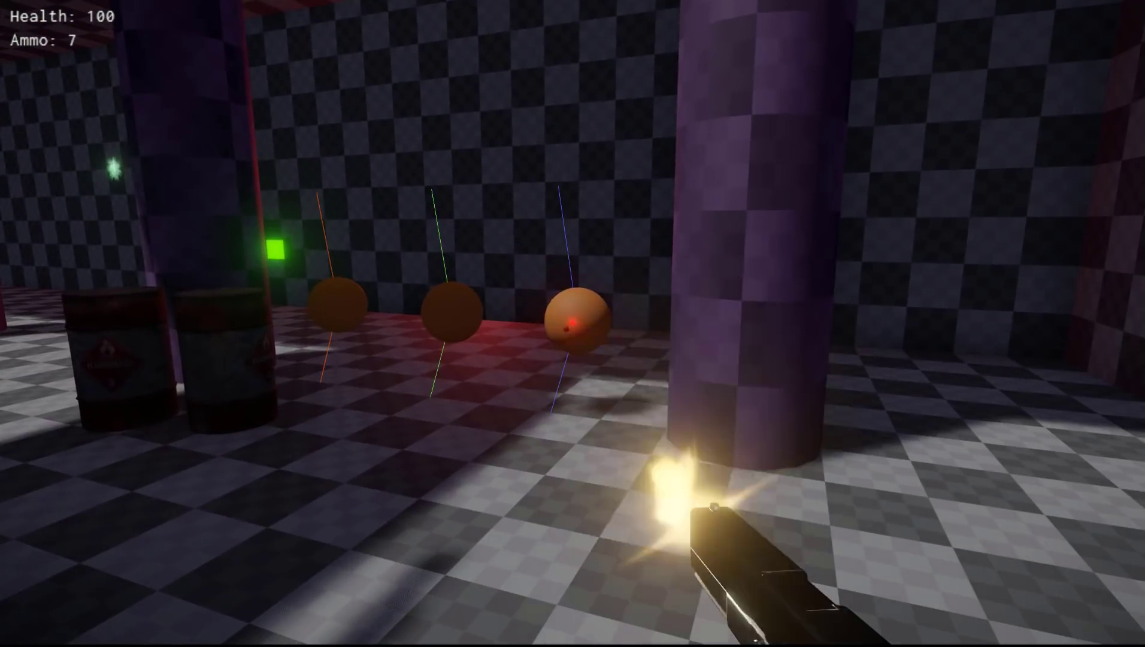
{"action": "left_click", "coordinate": [572, 323]}
{"action": "left_click", "coordinate": [573, 323]}
{"action": "left_click", "coordinate": [572, 323]}
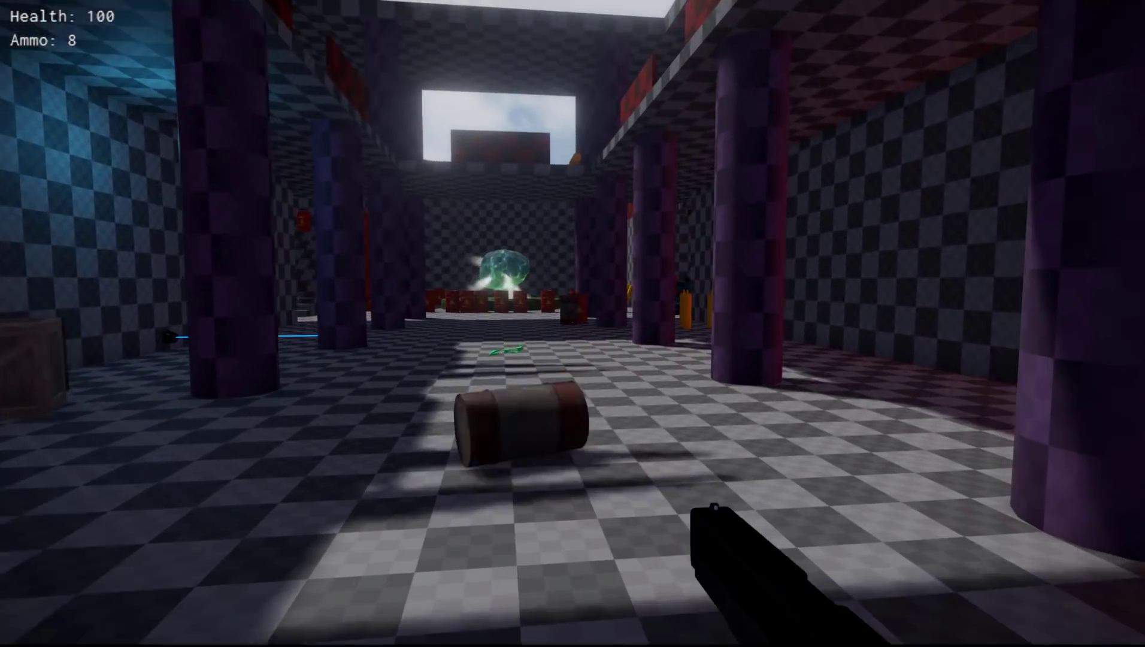
{"action": "left_click", "coordinate": [572, 323]}
{"action": "left_click", "coordinate": [572, 324]}
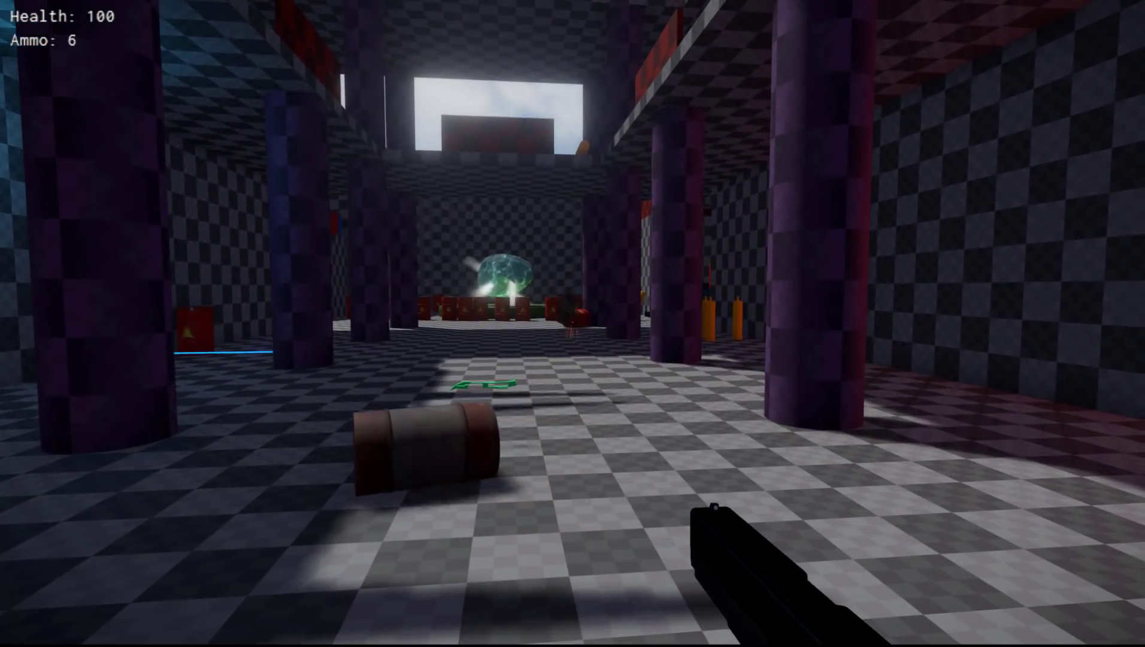
{"action": "left_click", "coordinate": [573, 324]}
{"action": "key", "text": "w"}
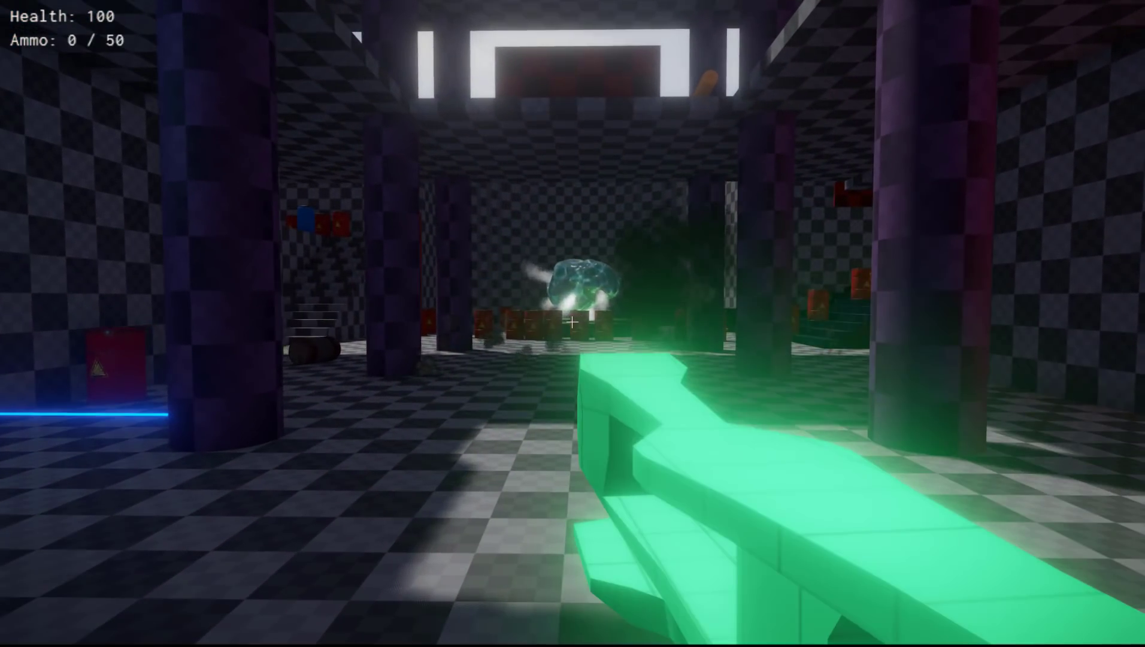
{"action": "key", "text": "r"}
{"action": "left_click", "coordinate": [573, 324]}
{"action": "left_click", "coordinate": [573, 323]}
{"action": "left_click", "coordinate": [573, 323]}
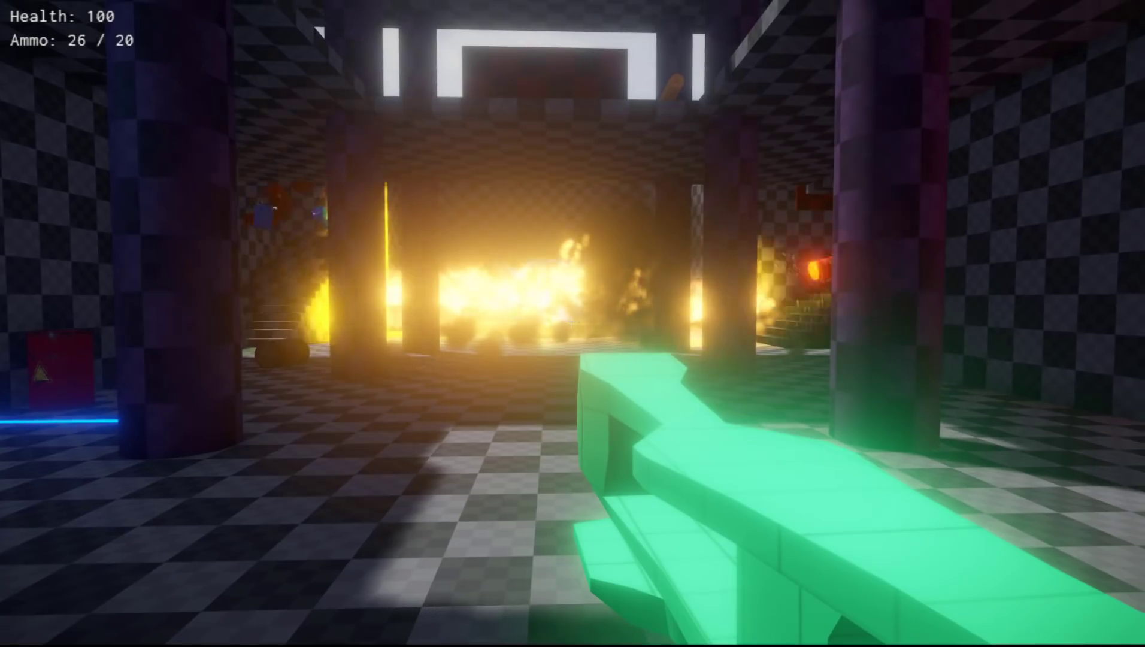
Walk through the rooms and up to the courtyard, then switch to the documentation page in Firefox.
{"action": "key", "text": "w"}
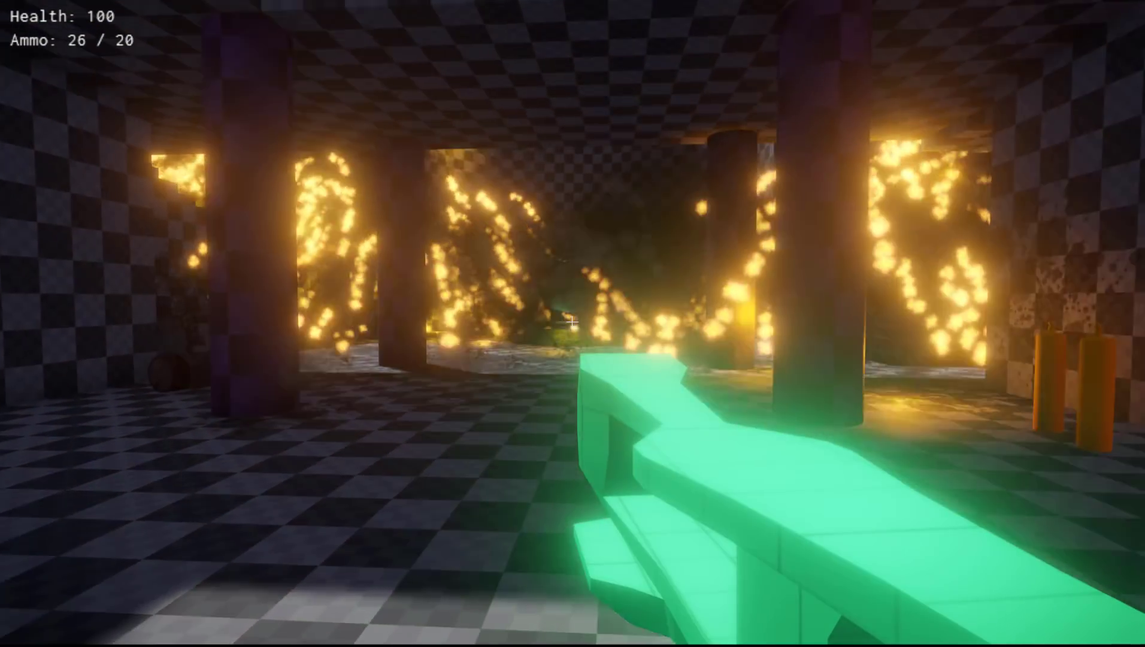
{"action": "key", "text": "w"}
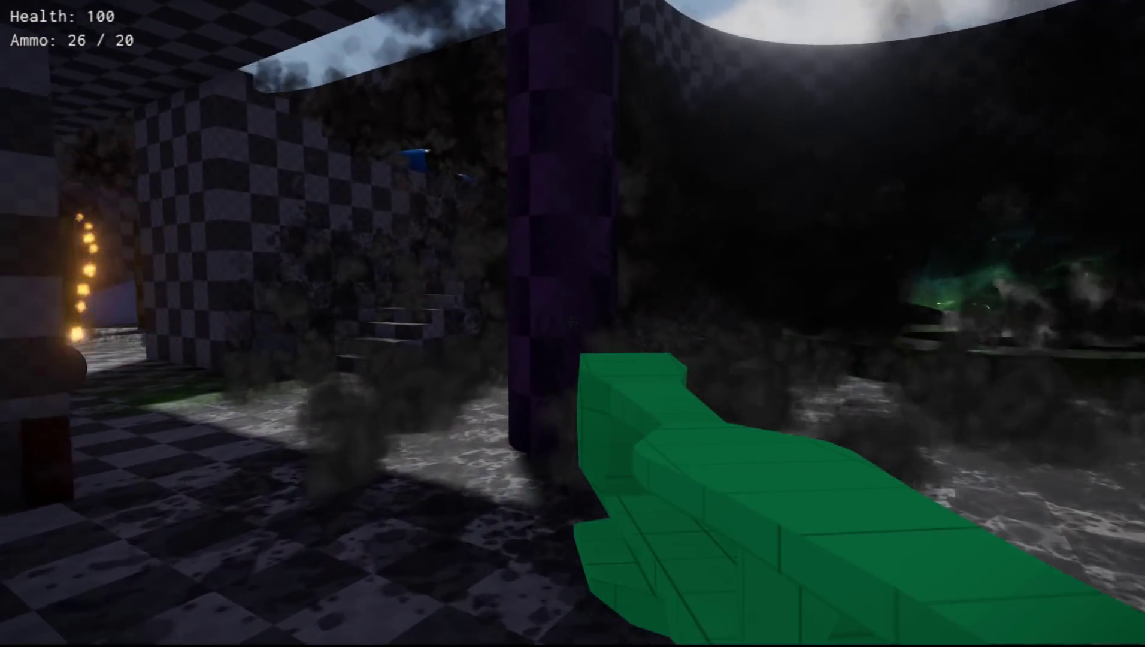
{"action": "key", "text": "w"}
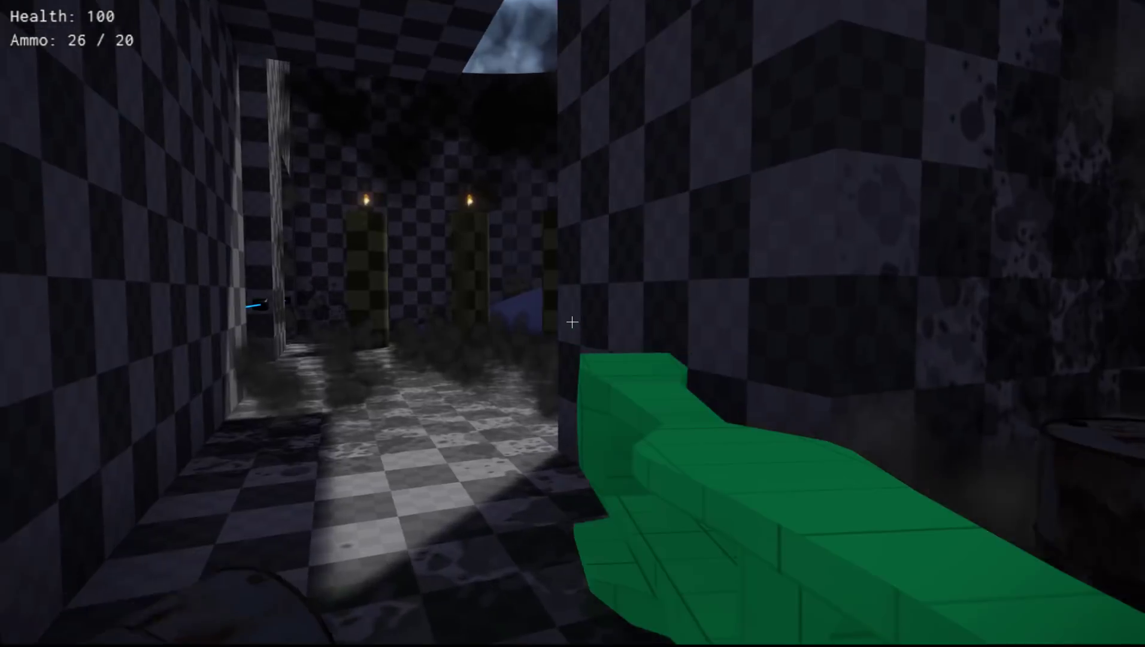
{"action": "key", "text": "w"}
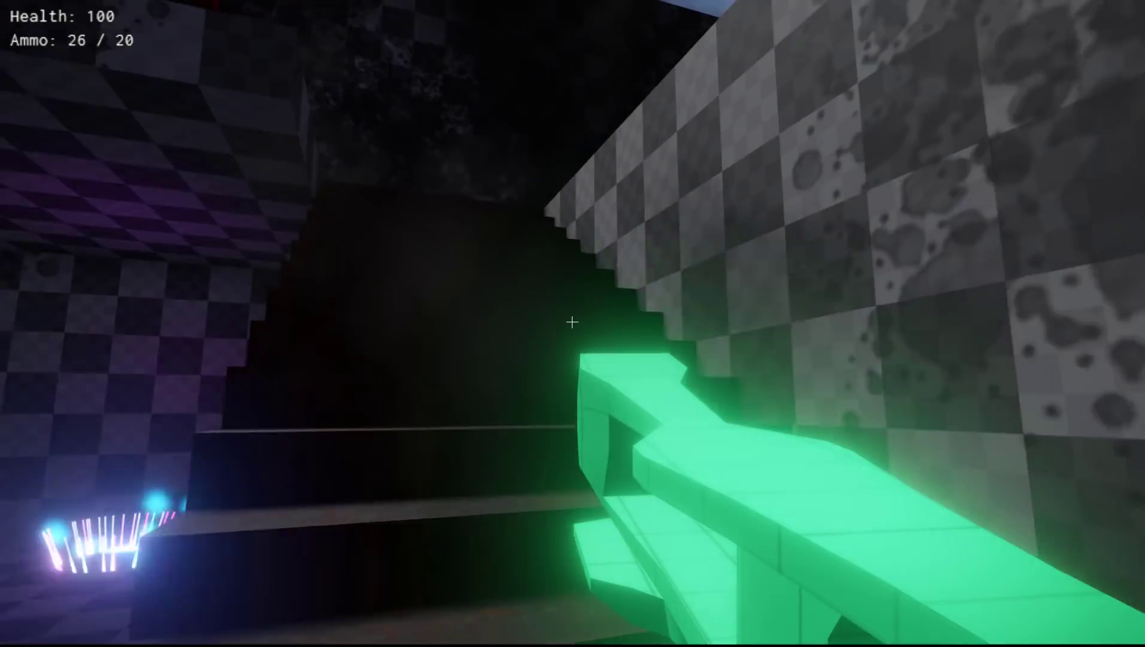
{"action": "key", "text": "w"}
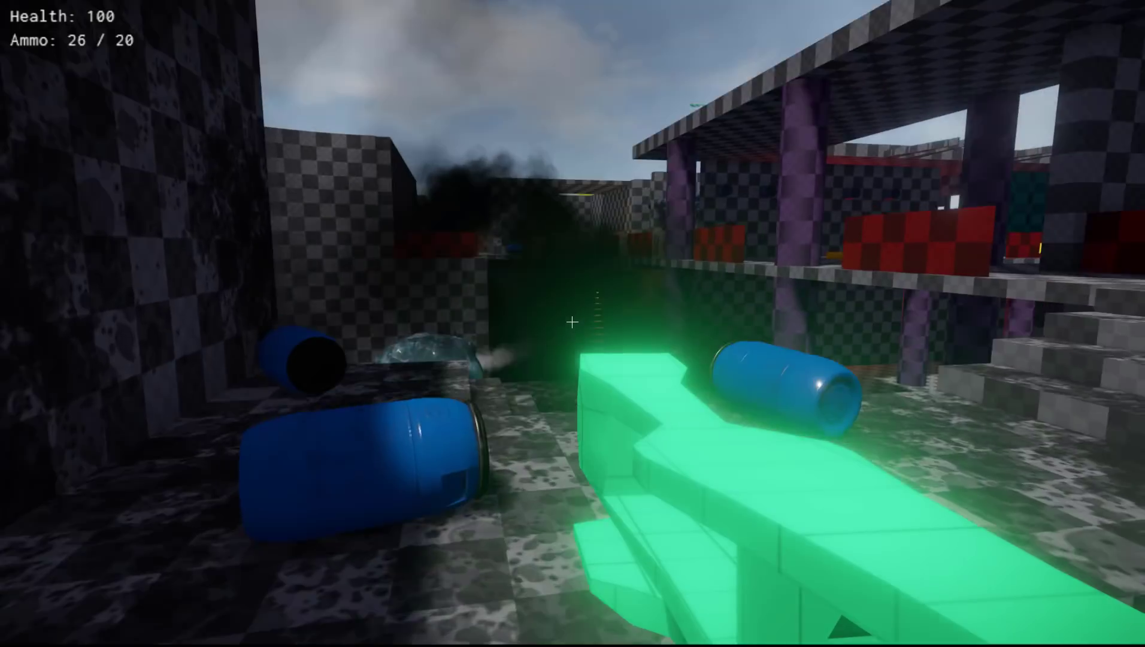
{"action": "key", "text": "w"}
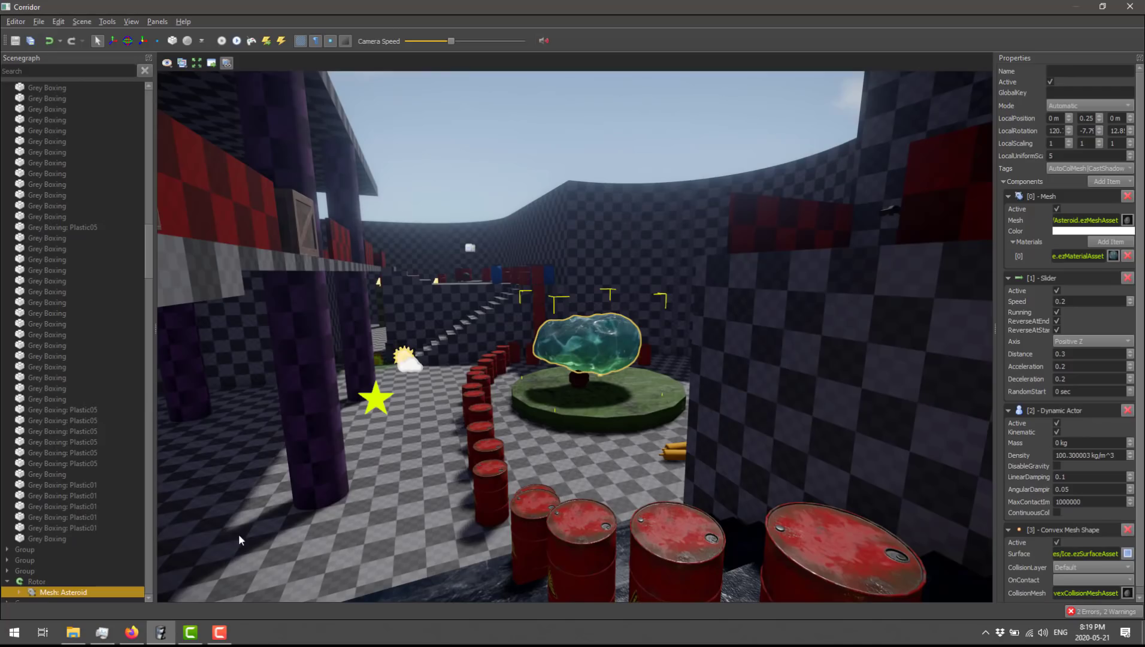
{"action": "left_click", "coordinate": [135, 633]}
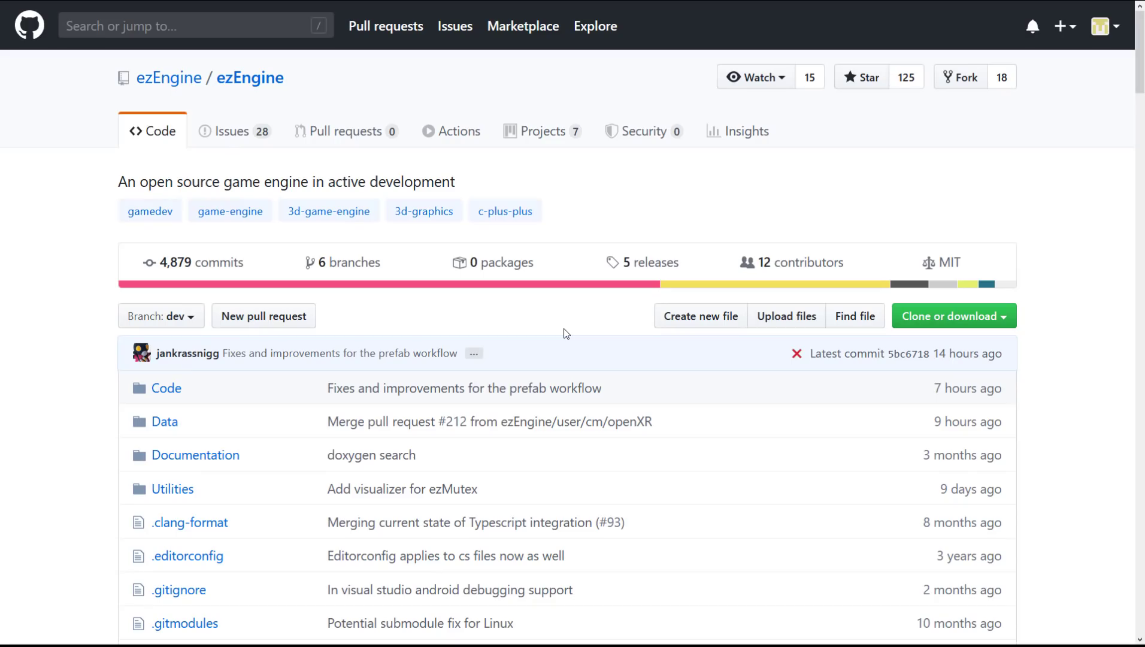
Toggle F11 full-screen, highlight the MIT license label, and scroll the repository's file list.
{"action": "key", "text": "F11"}
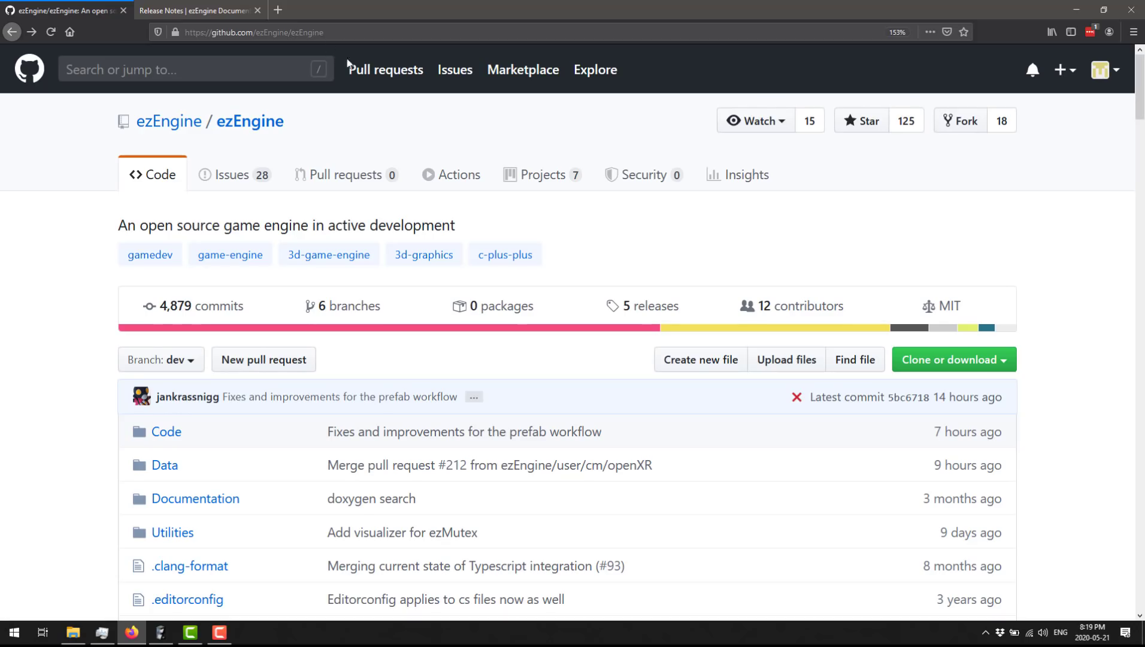
{"action": "key", "text": "F11"}
{"action": "left_click_drag", "start_coordinate": [1031, 265], "coordinate": [952, 263]}
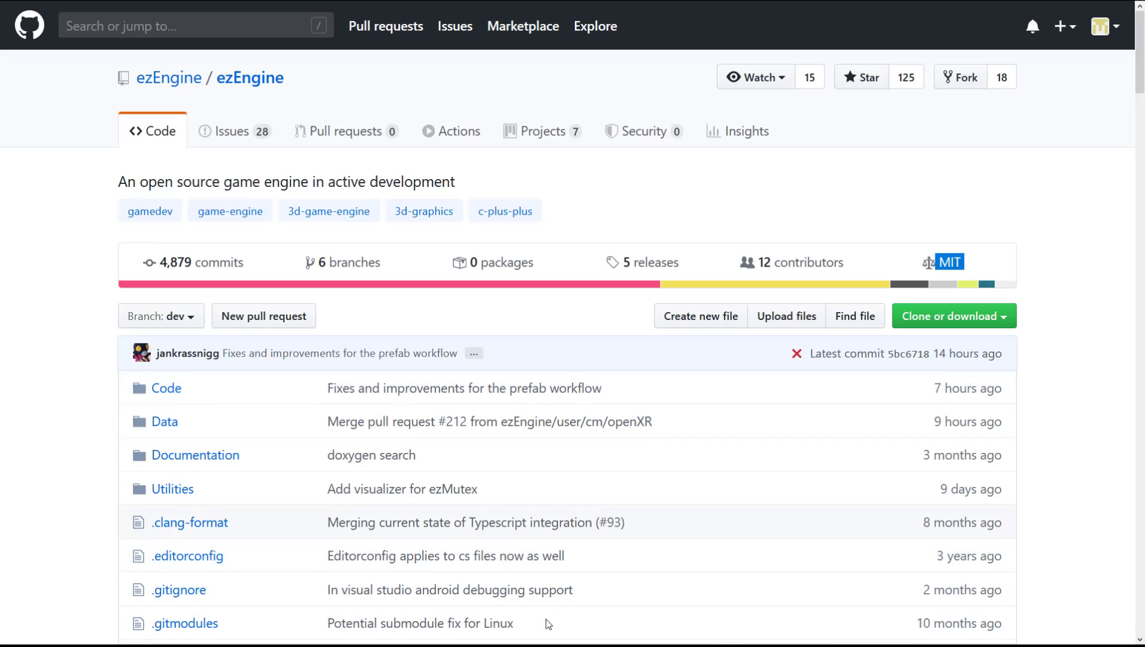
{"action": "scroll", "coordinate": [575, 443], "scroll_direction": "down", "scroll_amount": 2}
{"action": "scroll", "coordinate": [575, 442], "scroll_direction": "down", "scroll_amount": 2}
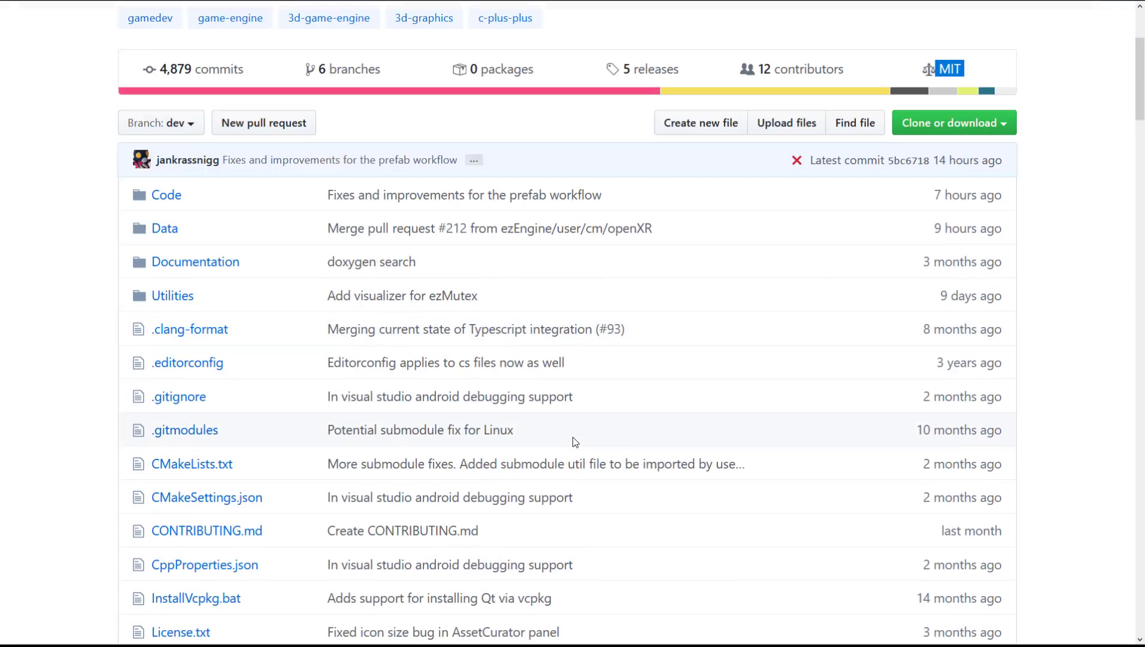
{"action": "scroll", "coordinate": [573, 442], "scroll_direction": "down", "scroll_amount": 2}
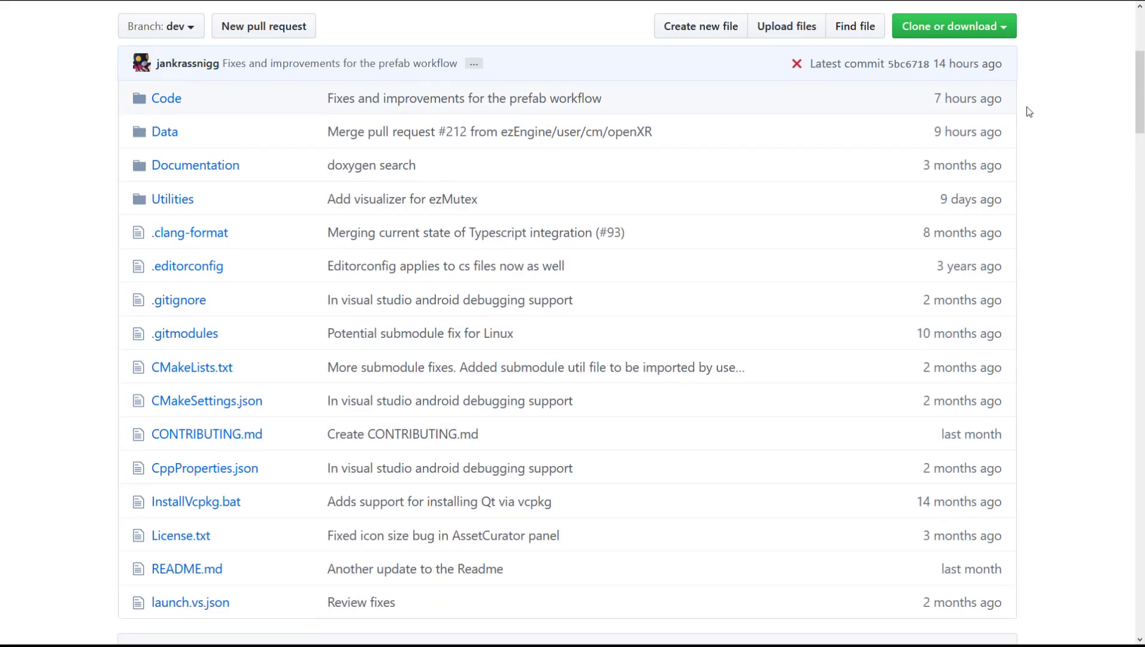
{"action": "left_click_drag", "start_coordinate": [1026, 108], "coordinate": [903, 107]}
{"action": "scroll", "coordinate": [838, 207], "scroll_direction": "up", "scroll_amount": 2}
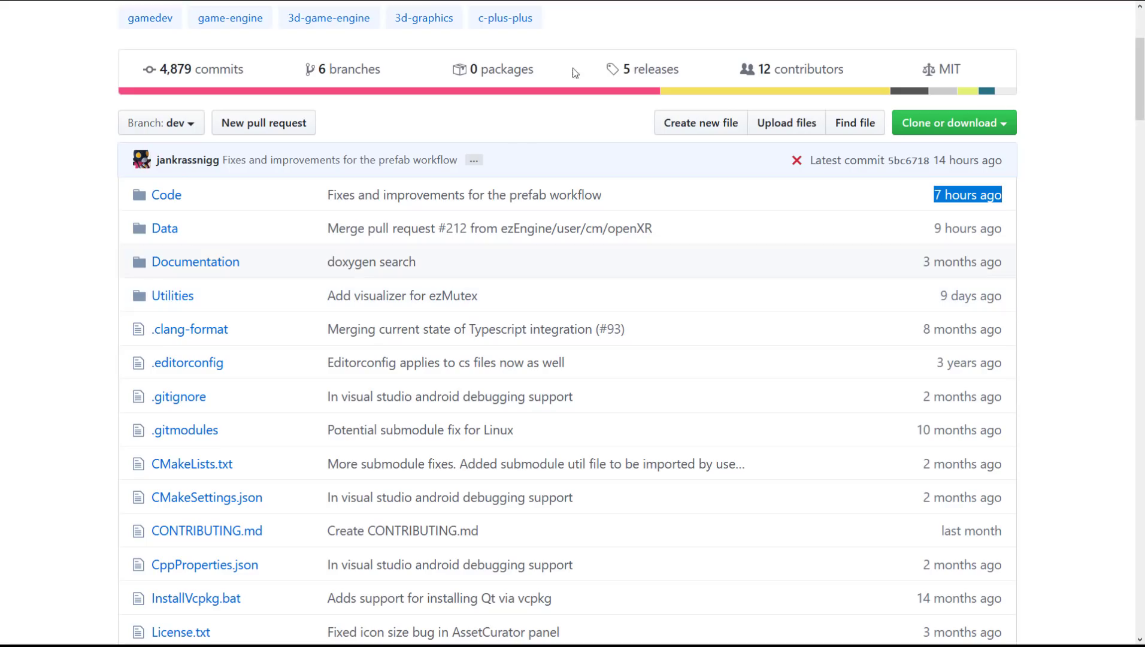
Browse the 5 ezEngine releases, from Release May 2020 down, then return to the repository page.
{"action": "left_click", "coordinate": [656, 71]}
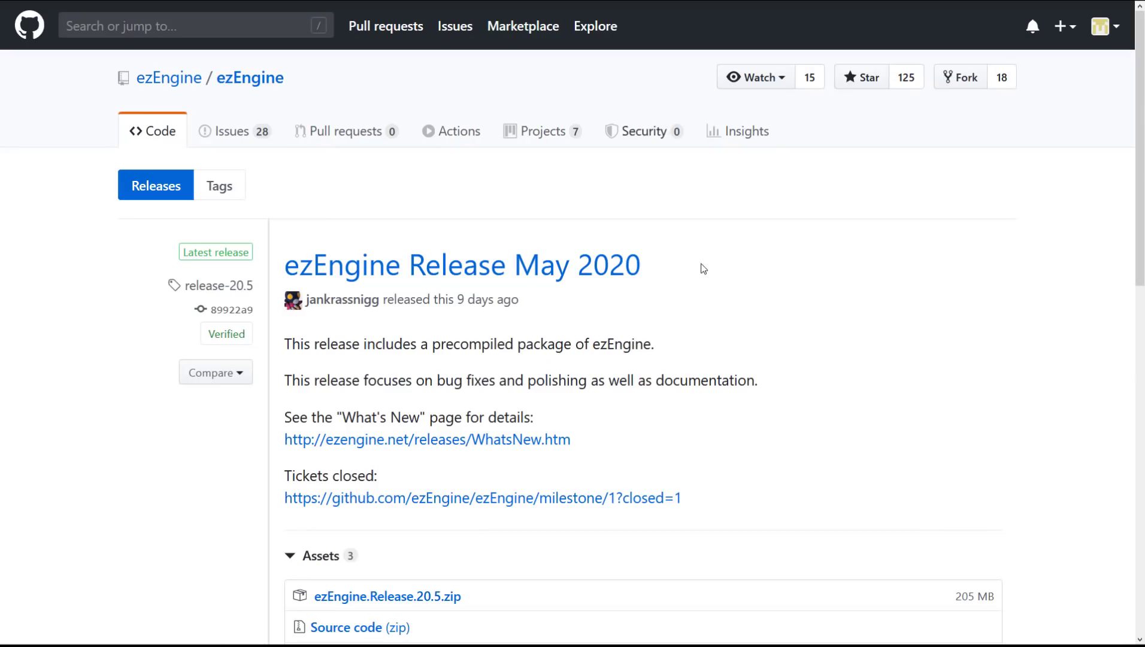
{"action": "scroll", "coordinate": [701, 266], "scroll_direction": "down", "scroll_amount": 3}
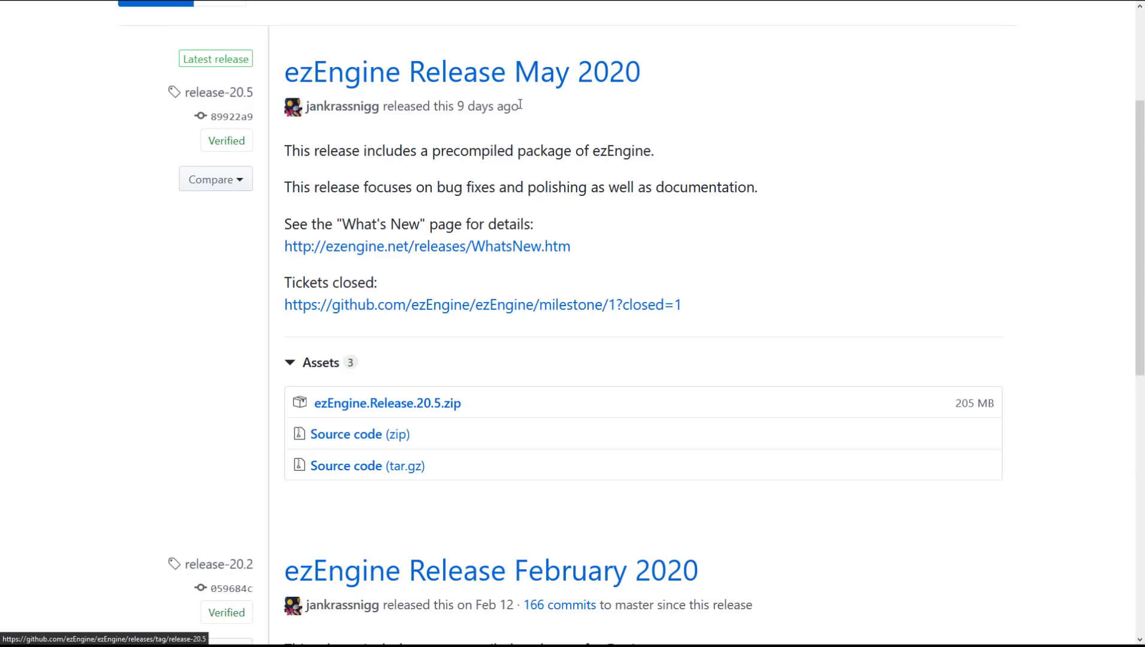
{"action": "scroll", "coordinate": [642, 248], "scroll_direction": "down", "scroll_amount": 6}
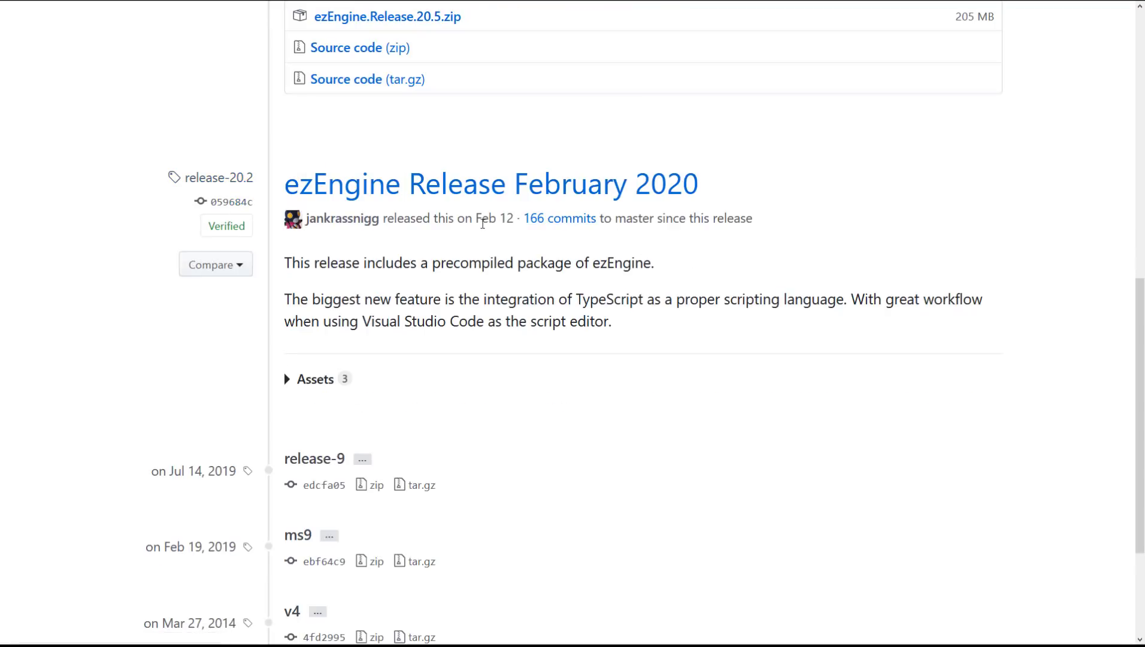
{"action": "scroll", "coordinate": [482, 224], "scroll_direction": "down", "scroll_amount": 3}
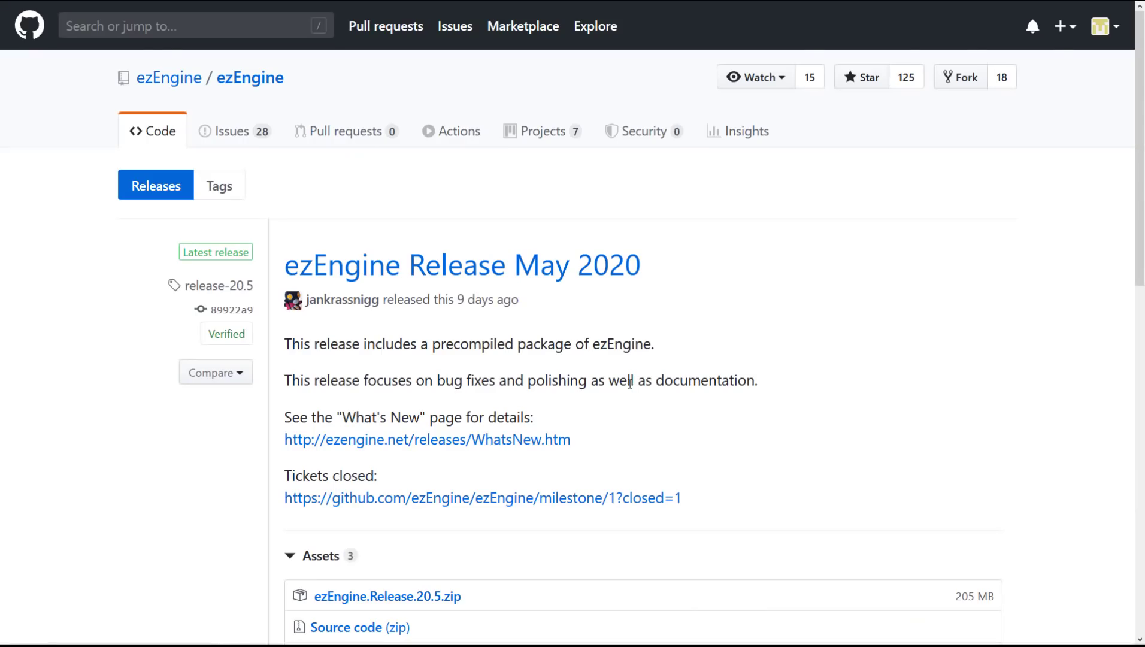
{"action": "scroll", "coordinate": [628, 378], "scroll_direction": "down", "scroll_amount": 10}
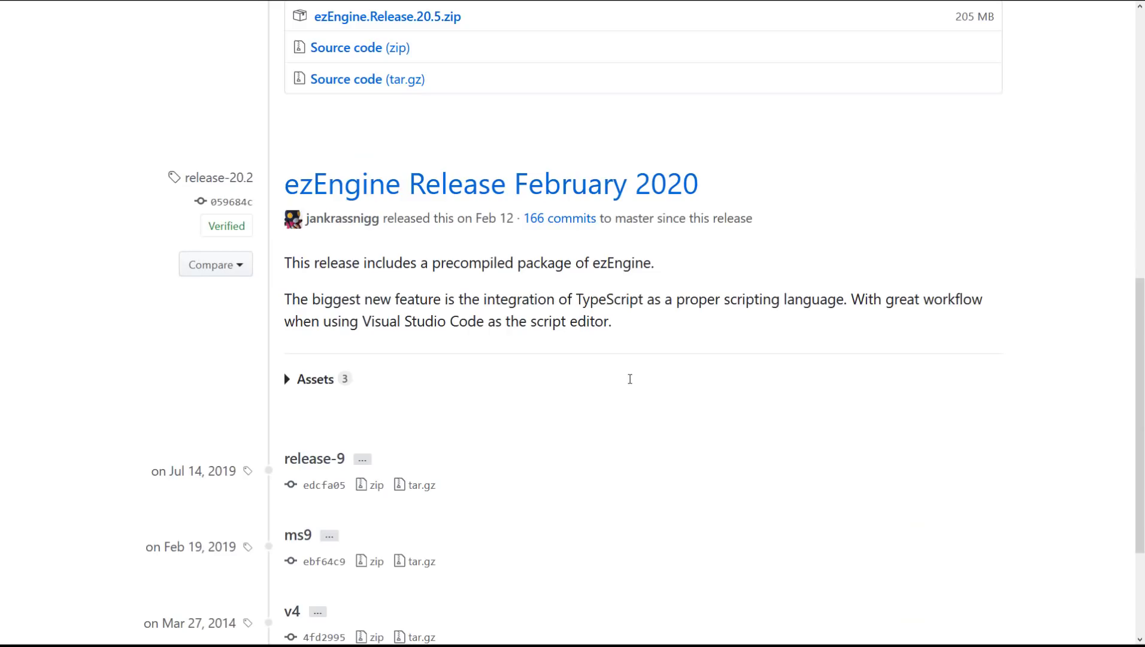
{"action": "scroll", "coordinate": [630, 379], "scroll_direction": "down", "scroll_amount": 3}
{"action": "scroll", "coordinate": [484, 424], "scroll_direction": "up", "scroll_amount": 13}
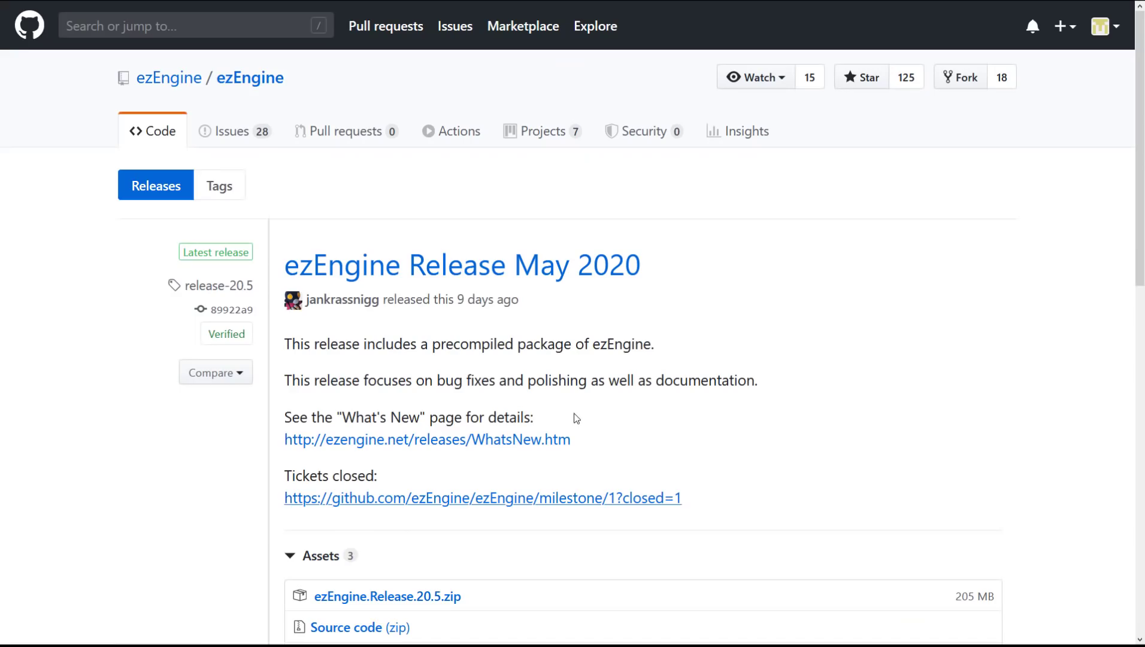
{"action": "left_click", "coordinate": [313, 159]}
Scroll the README and highlight the passages on platform support, Windows development and plugins.
{"action": "scroll", "coordinate": [749, 326], "scroll_direction": "down", "scroll_amount": 10}
{"action": "scroll", "coordinate": [748, 324], "scroll_direction": "down", "scroll_amount": 2}
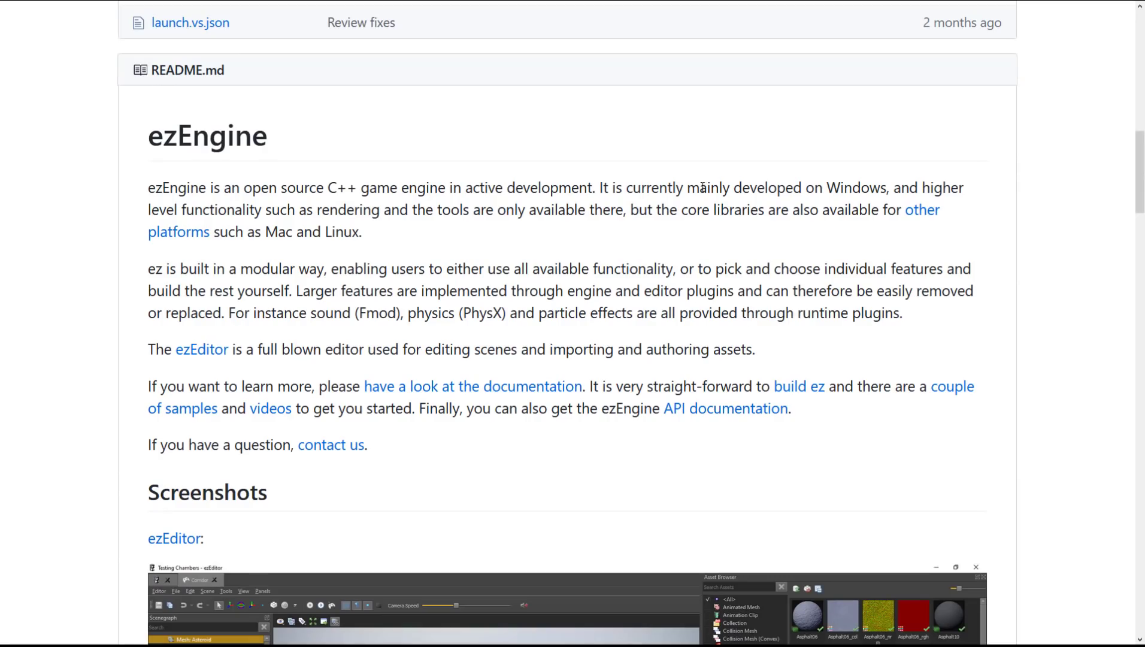
{"action": "left_click_drag", "start_coordinate": [485, 190], "coordinate": [389, 230]}
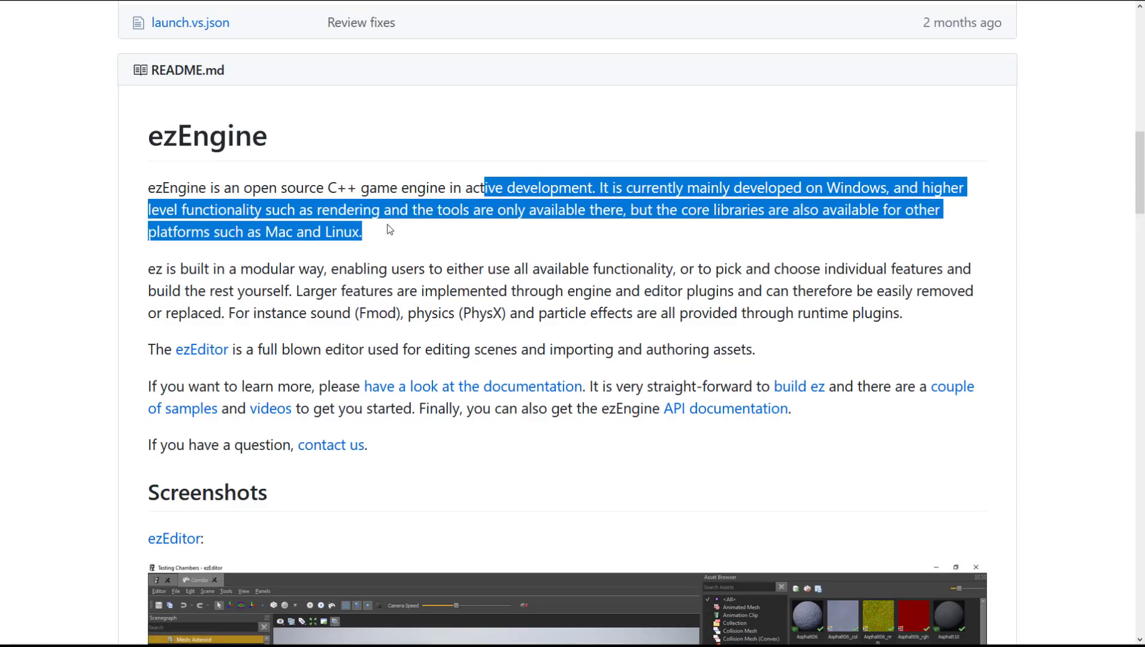
{"action": "left_click", "coordinate": [389, 229]}
{"action": "left_click_drag", "start_coordinate": [593, 189], "coordinate": [559, 209]}
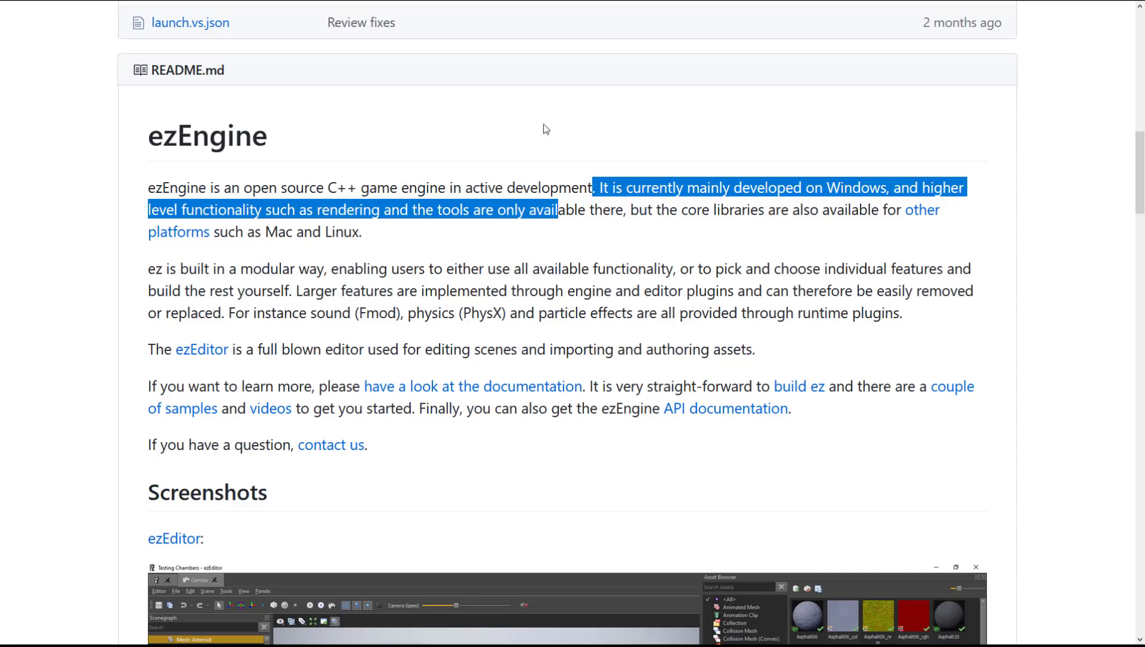
{"action": "left_click", "coordinate": [426, 277]}
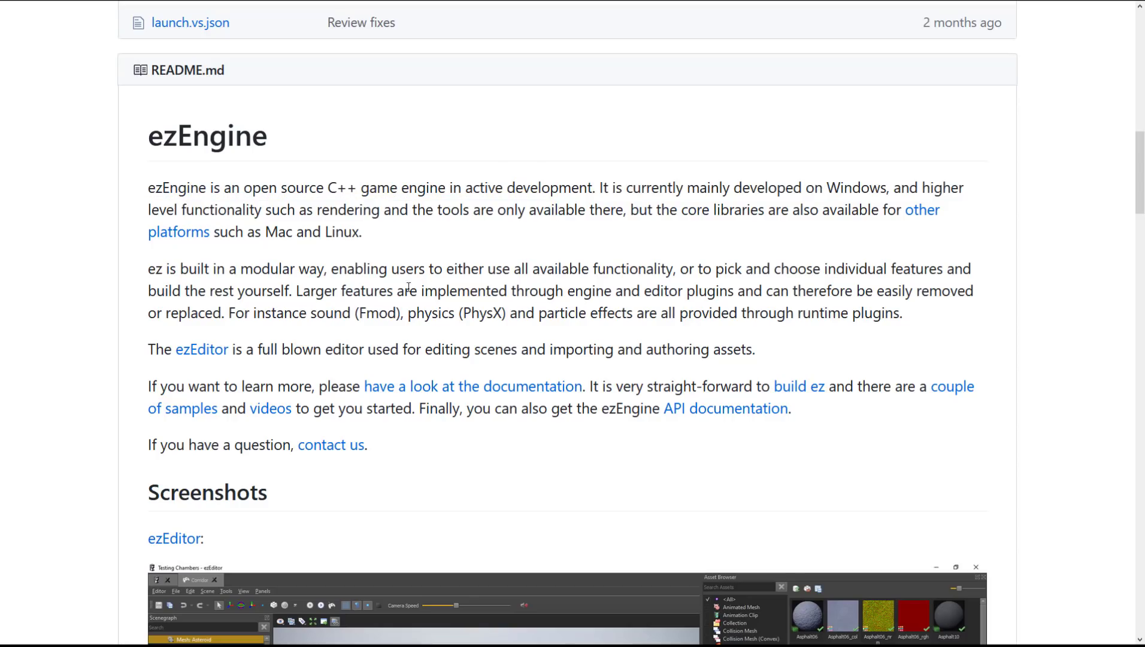
{"action": "left_click_drag", "start_coordinate": [408, 287], "coordinate": [703, 283]}
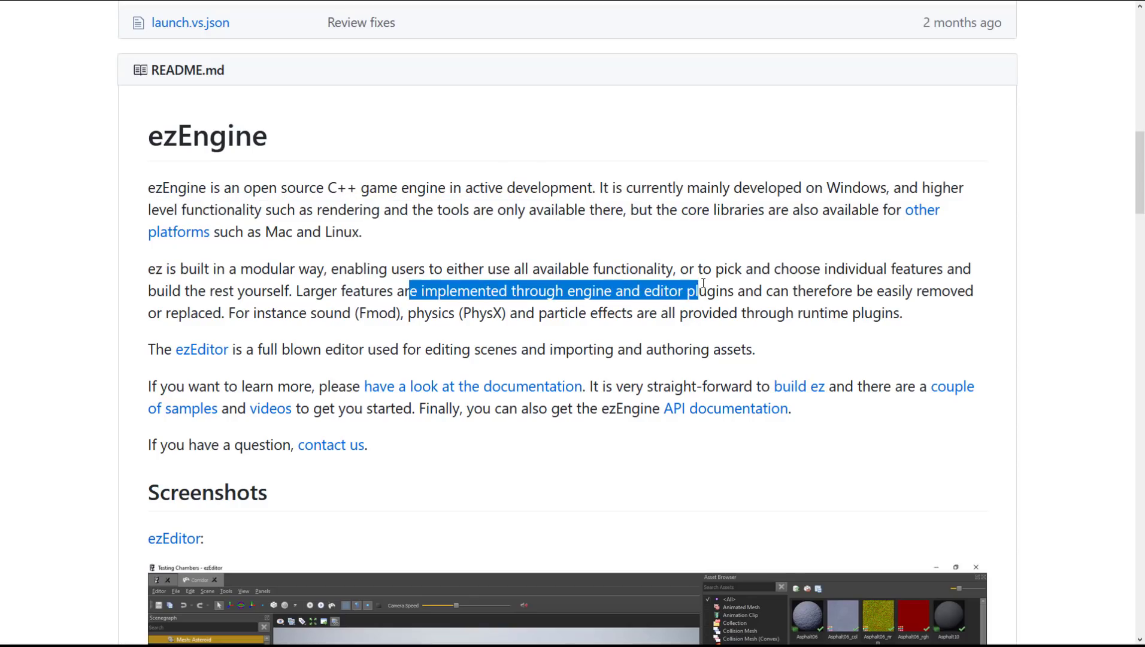
{"action": "left_click", "coordinate": [703, 284]}
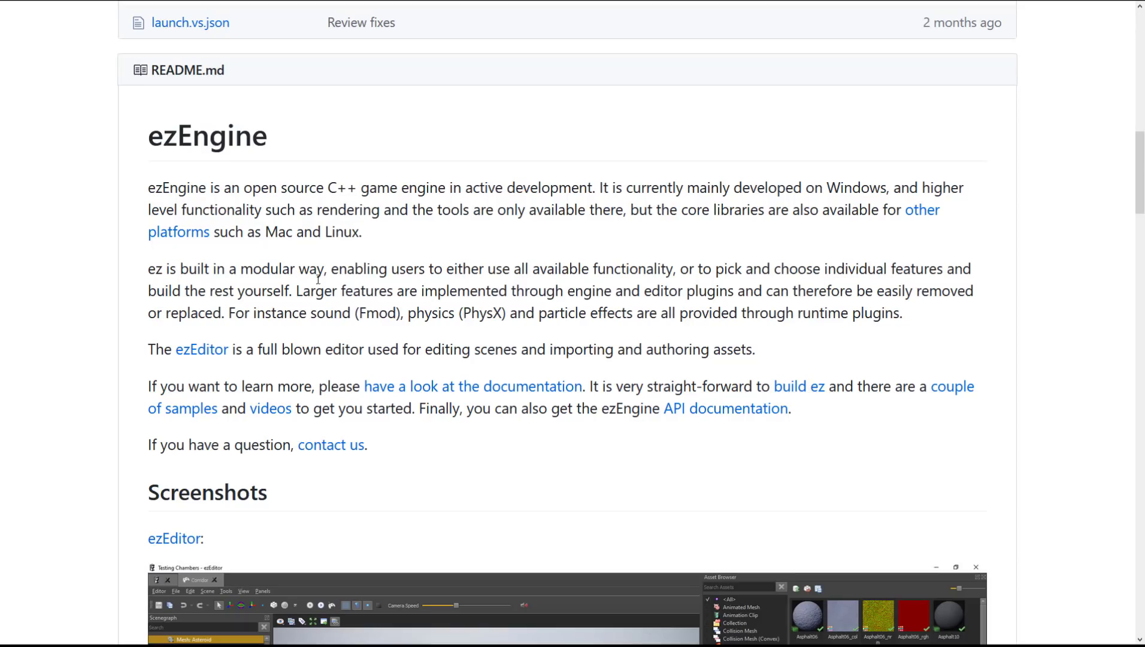
Highlight Fmod, PhysX and plugins, scroll past the sample images, and switch to ezEditor.
{"action": "double_click", "coordinate": [373, 314]}
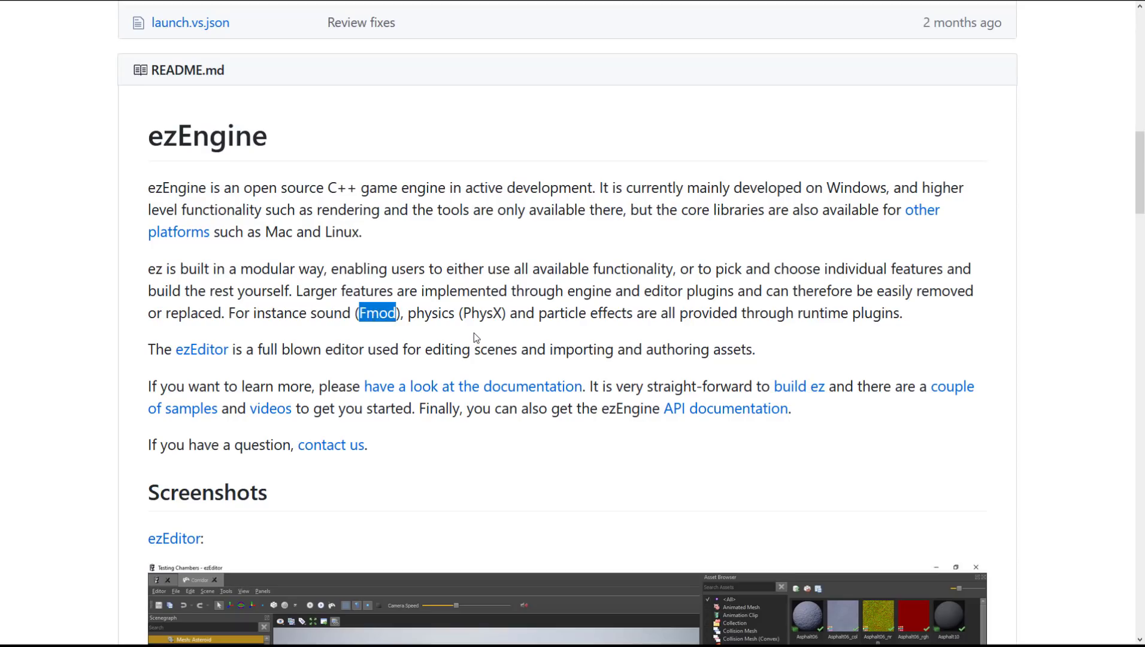
{"action": "double_click", "coordinate": [482, 313]}
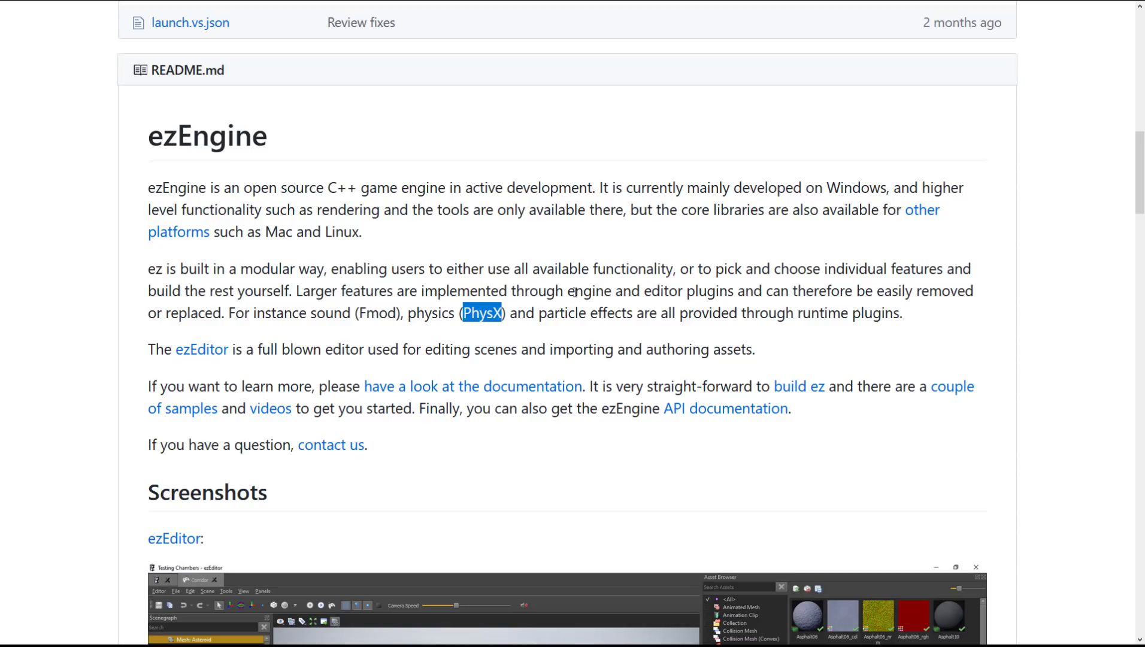
{"action": "left_click", "coordinate": [670, 284]}
{"action": "double_click", "coordinate": [865, 315]}
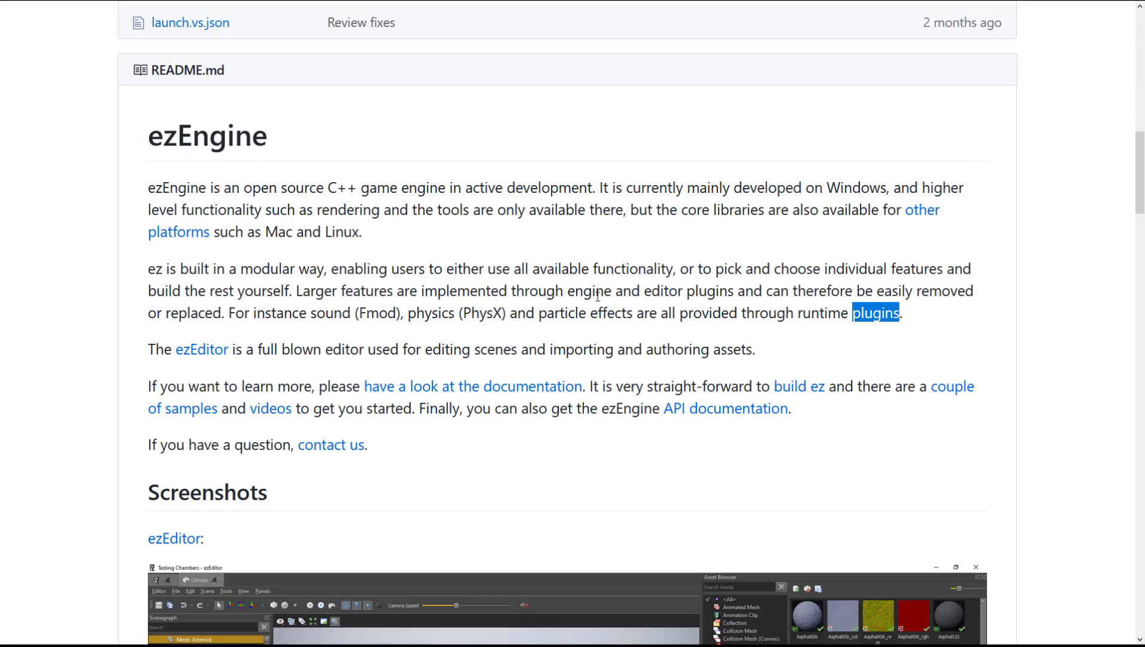
{"action": "scroll", "coordinate": [597, 297], "scroll_direction": "down", "scroll_amount": 20}
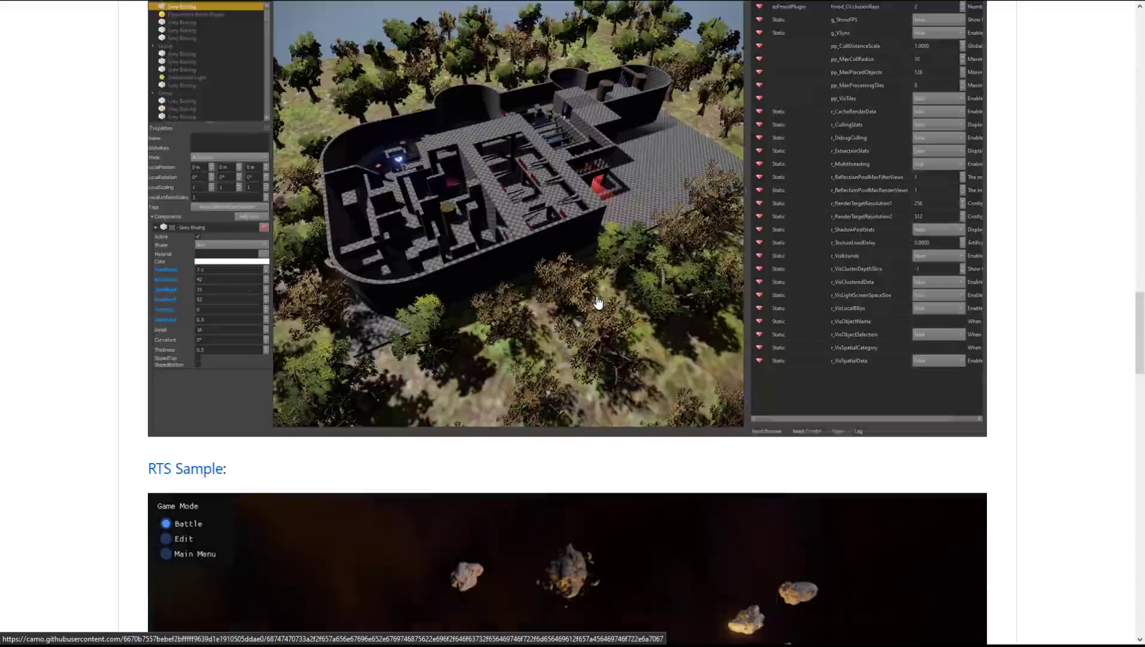
{"action": "scroll", "coordinate": [597, 302], "scroll_direction": "down", "scroll_amount": 15}
{"action": "scroll", "coordinate": [597, 302], "scroll_direction": "up", "scroll_amount": 20}
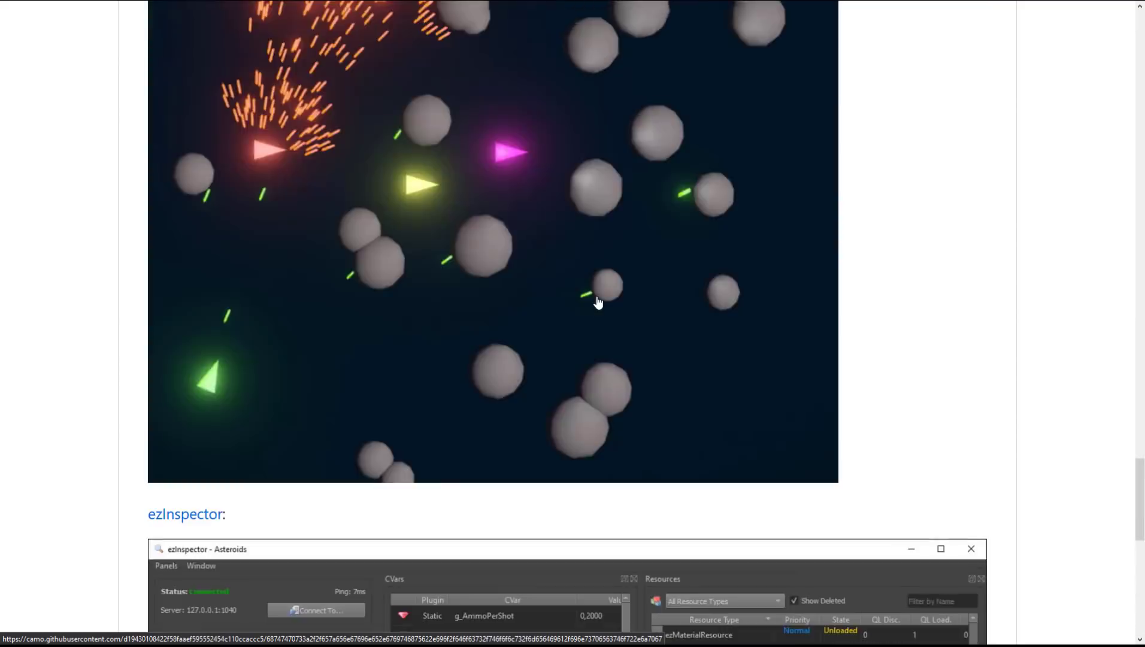
{"action": "key", "text": "alt+Tab"}
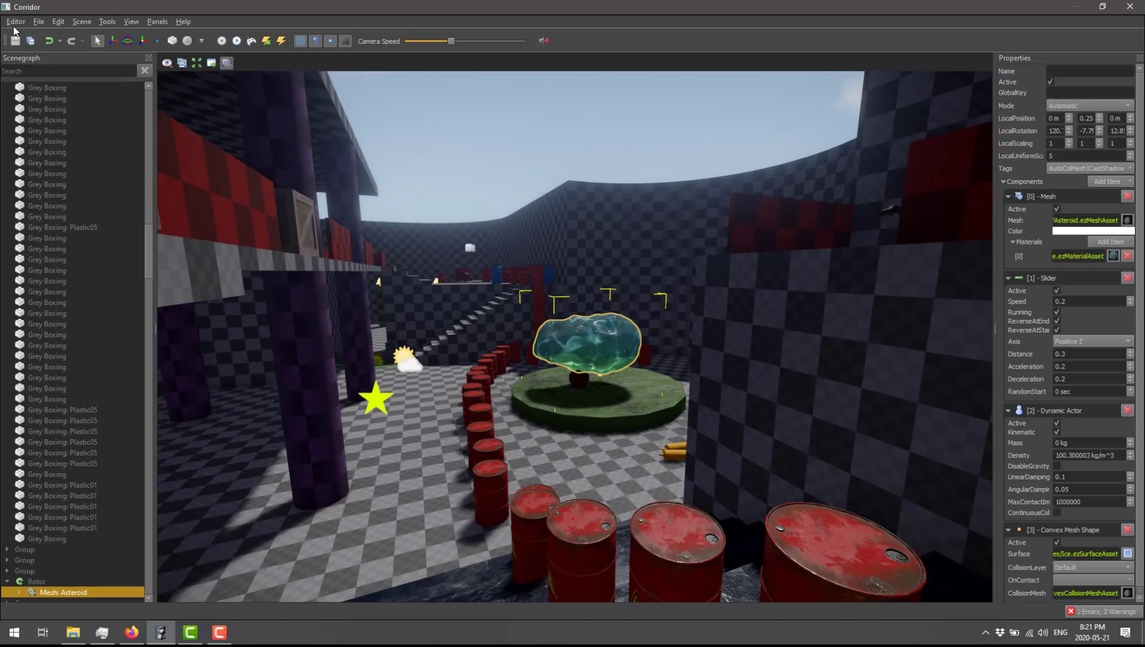
Open the ezProject in Data > Samples > RTS through Editor > Open Project.
{"action": "left_click", "coordinate": [16, 22]}
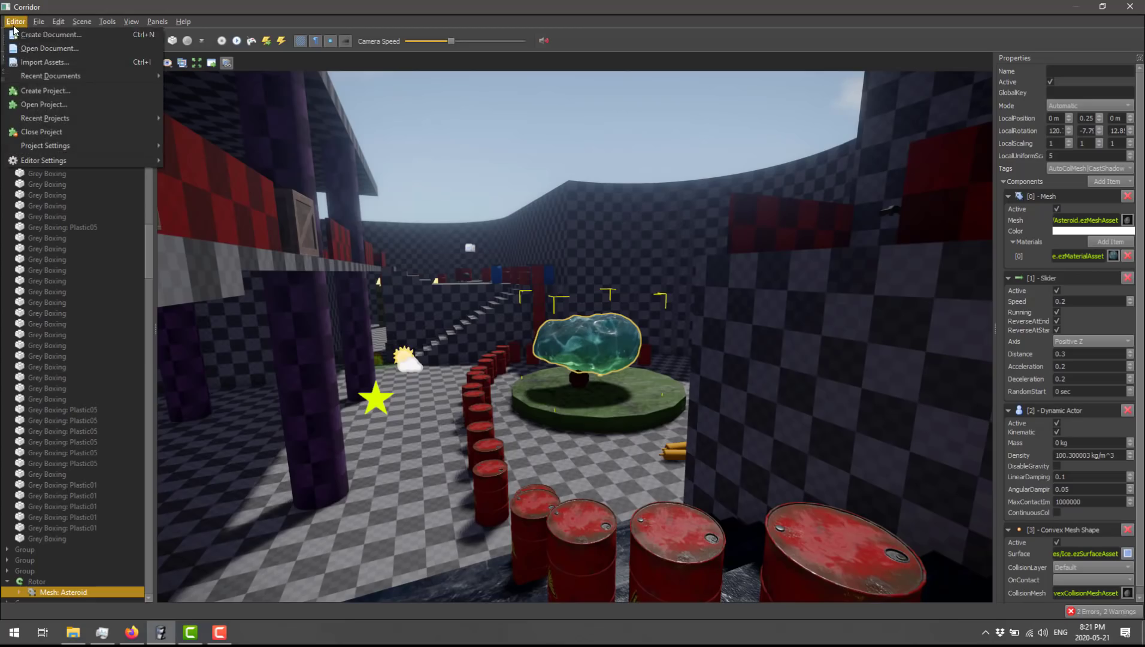
{"action": "left_click", "coordinate": [40, 104]}
{"action": "left_click", "coordinate": [271, 70]}
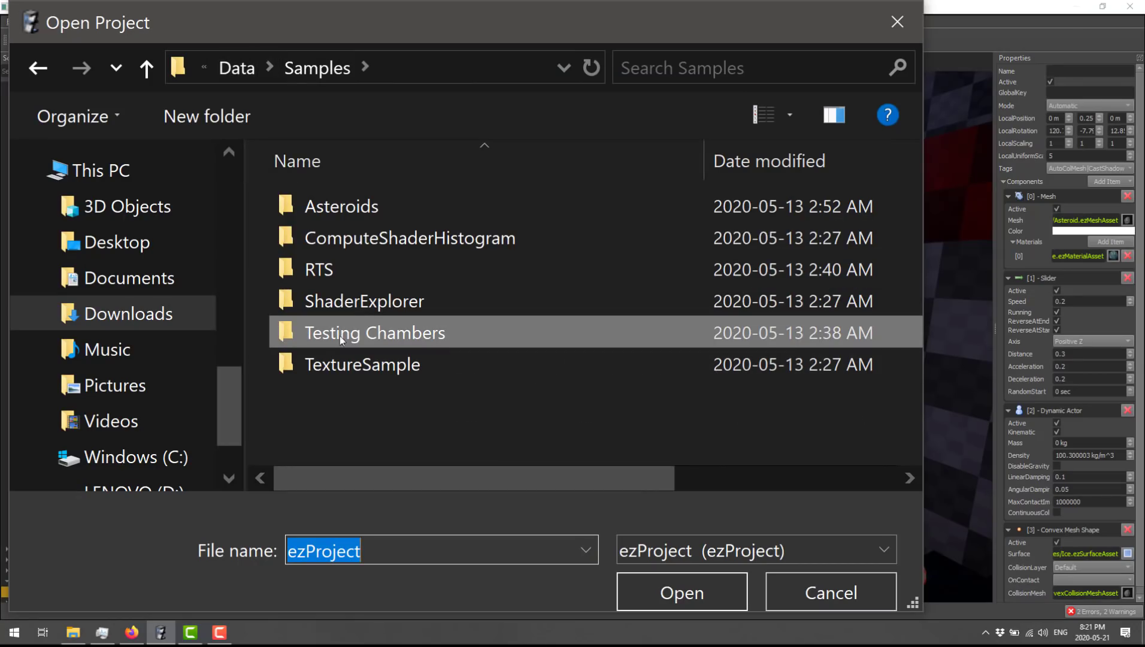
{"action": "double_click", "coordinate": [336, 279]}
{"action": "scroll", "coordinate": [462, 330], "scroll_direction": "down", "scroll_amount": 2}
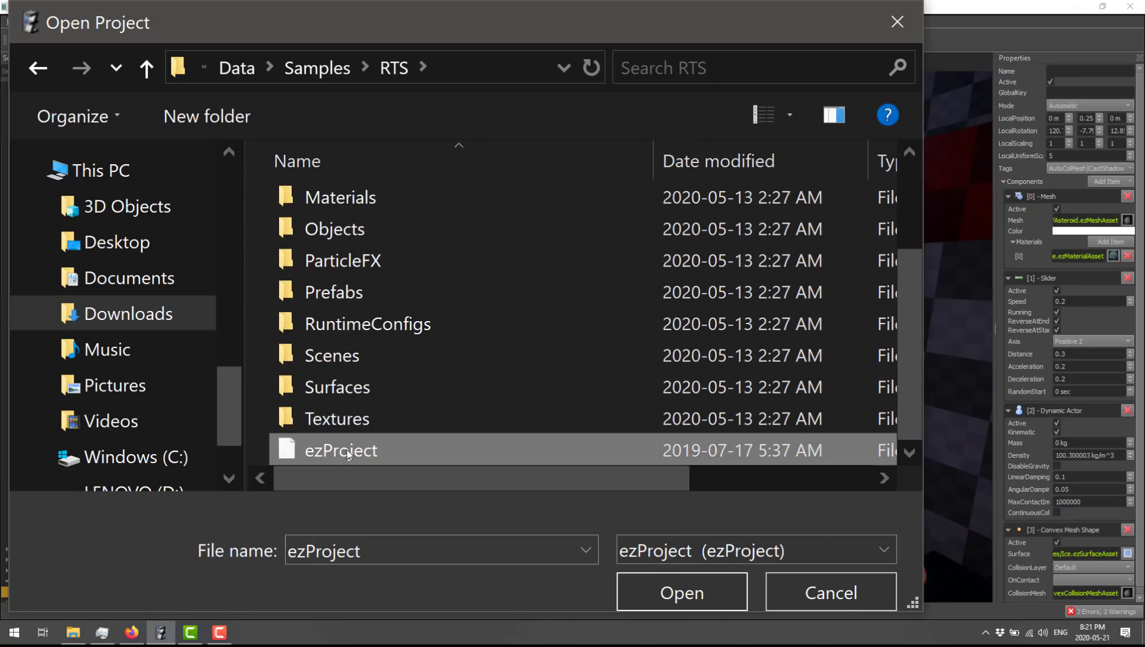
{"action": "double_click", "coordinate": [345, 453]}
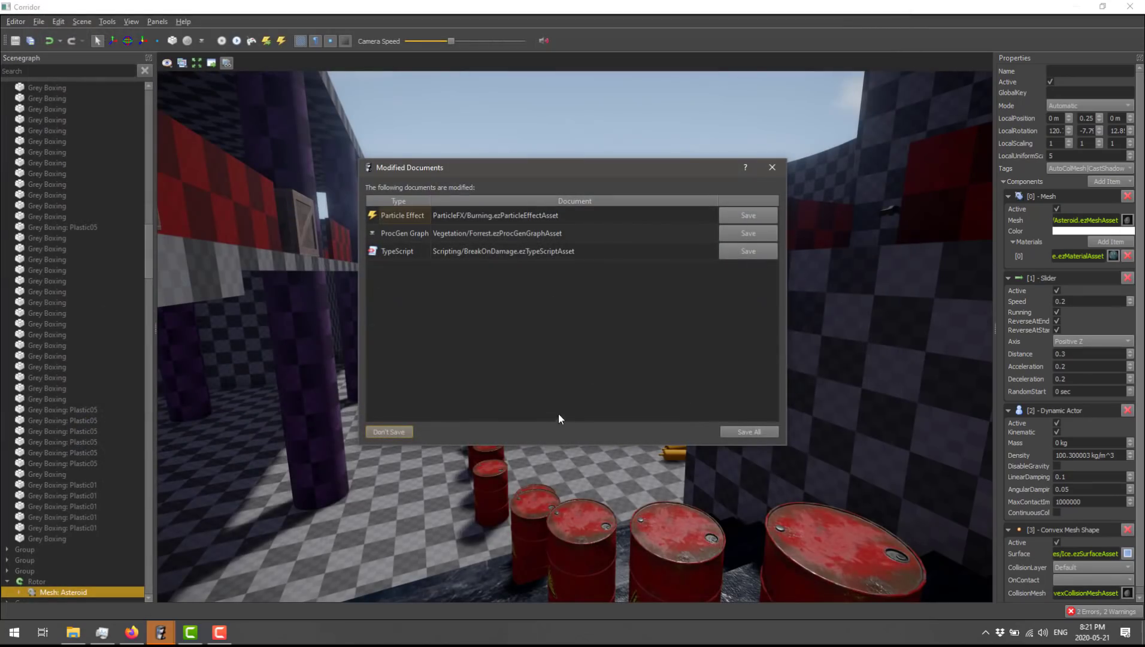
Discard the three unsaved documents, select the Sun, asteroids and shipyard, then show the Asset Browser.
{"action": "left_click", "coordinate": [393, 431]}
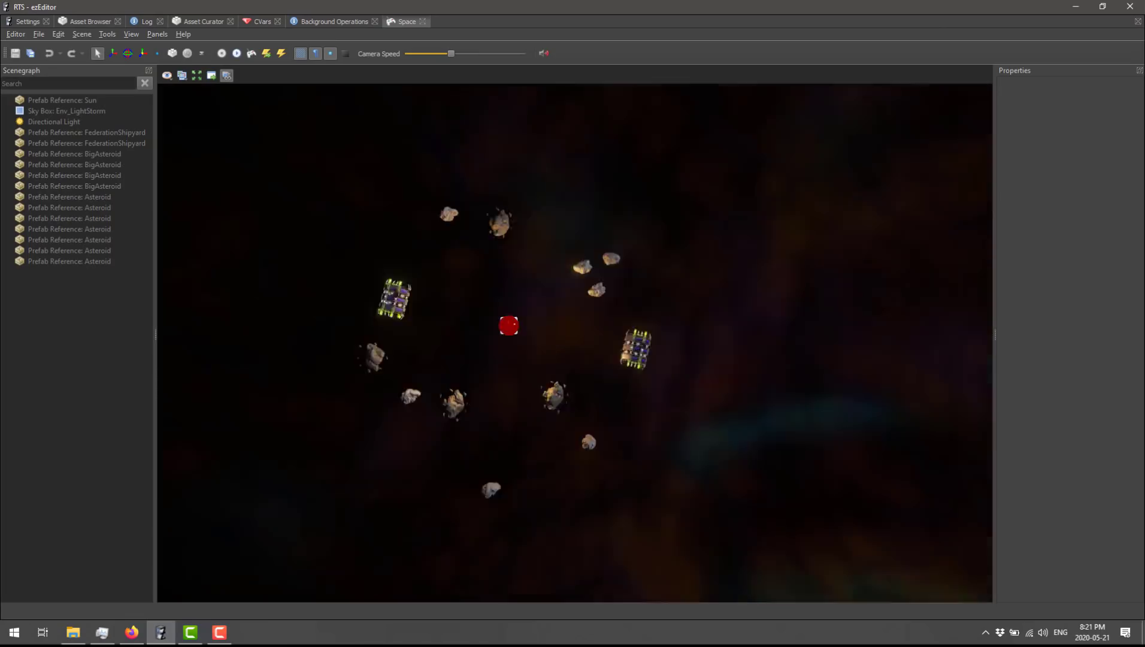
{"action": "left_click", "coordinate": [552, 296]}
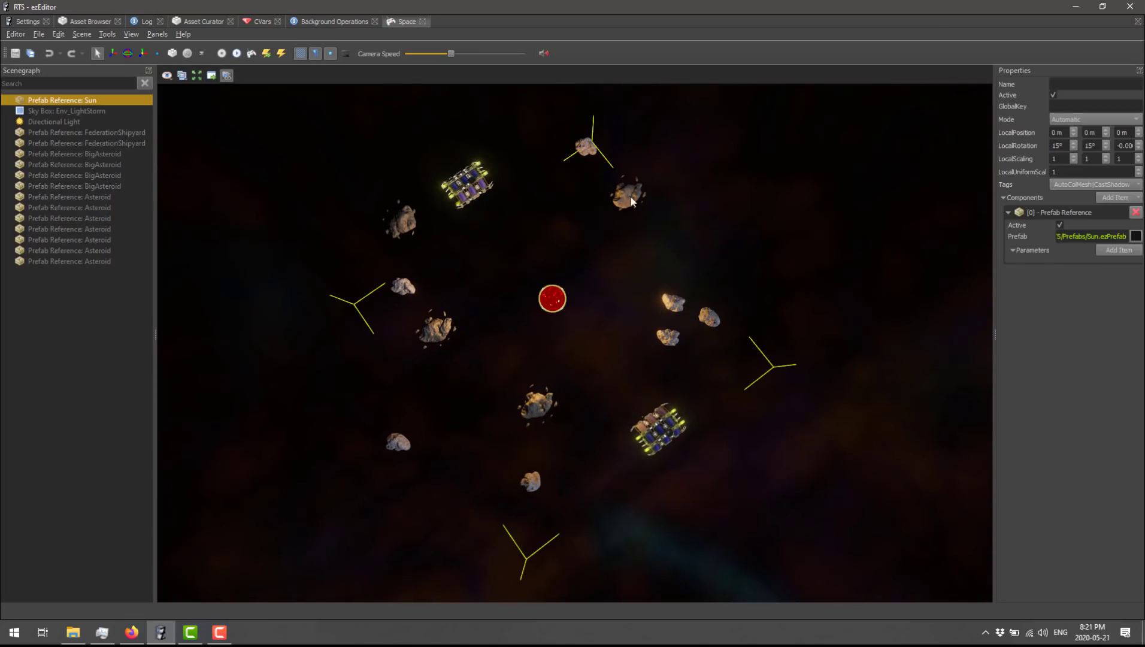
{"action": "left_click", "coordinate": [633, 202]}
{"action": "left_click", "coordinate": [585, 148]}
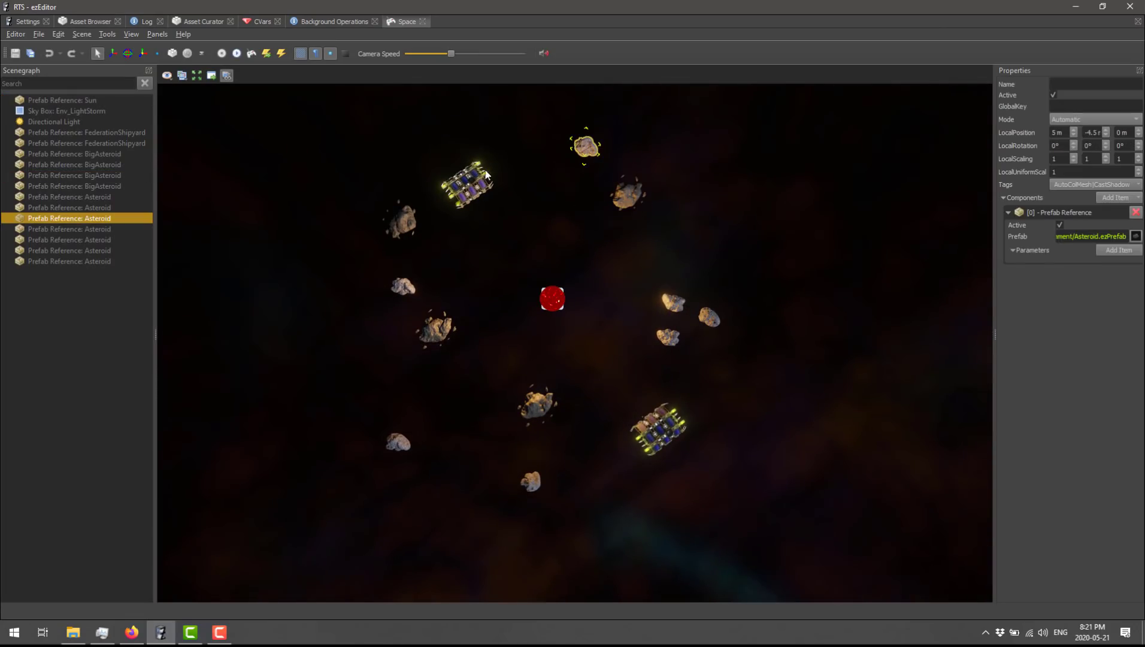
{"action": "left_click", "coordinate": [485, 172]}
{"action": "left_click", "coordinate": [91, 22]}
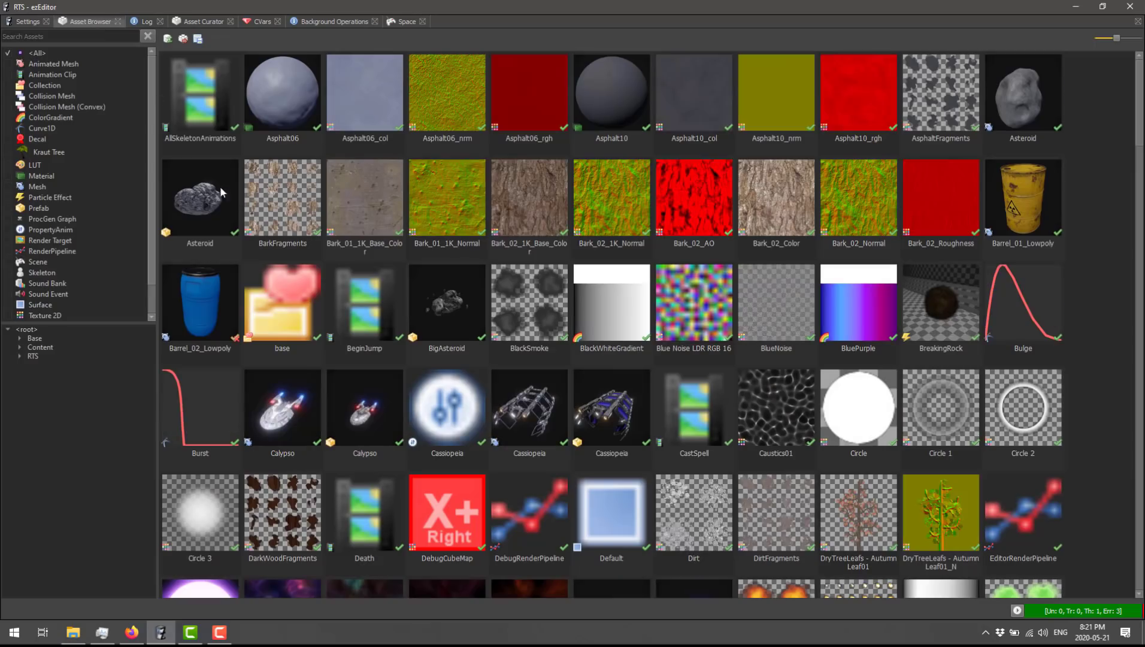
Filter the Asset Browser by Scene, then <All>, then Prefab.
{"action": "left_click", "coordinate": [8, 262]}
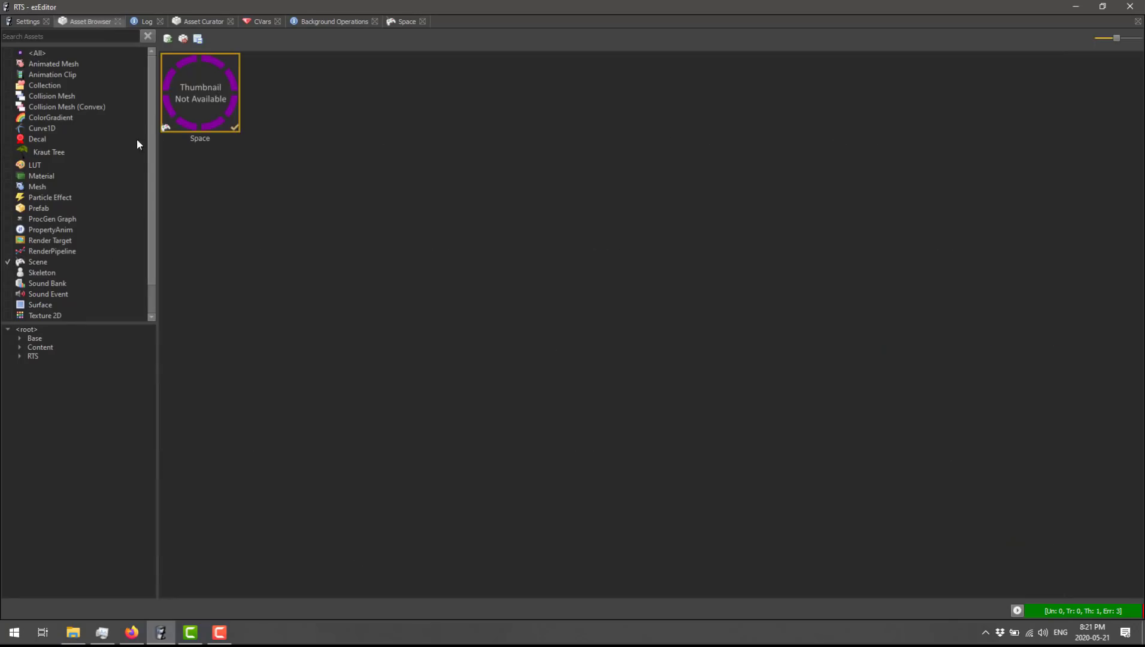
{"action": "left_click", "coordinate": [8, 262]}
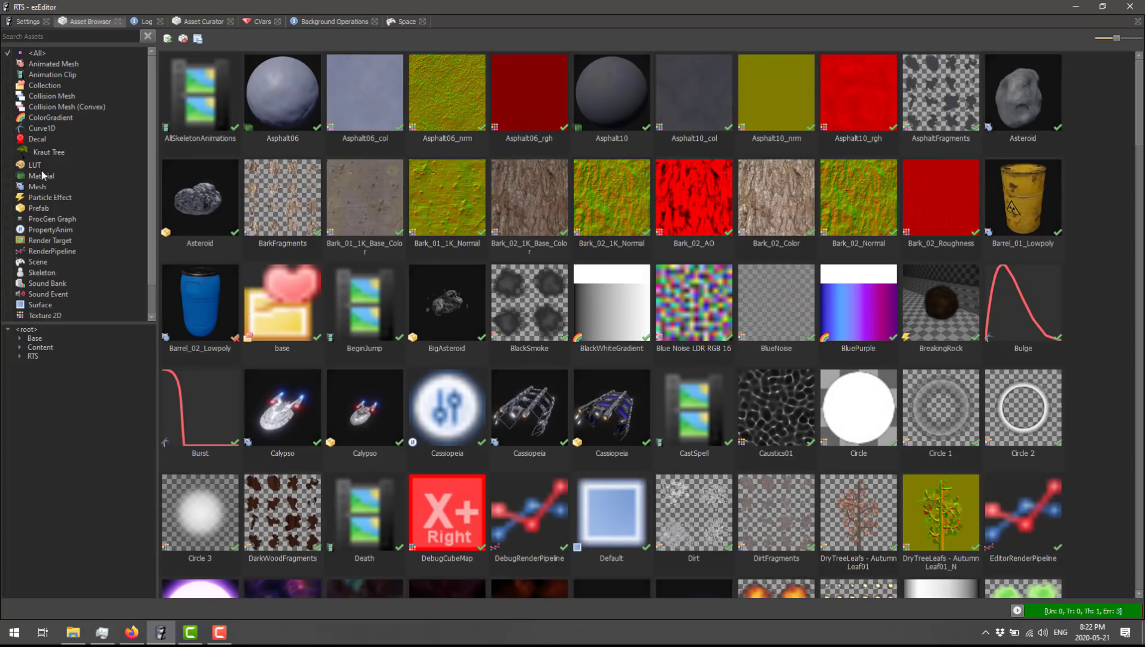
{"action": "left_click", "coordinate": [8, 208]}
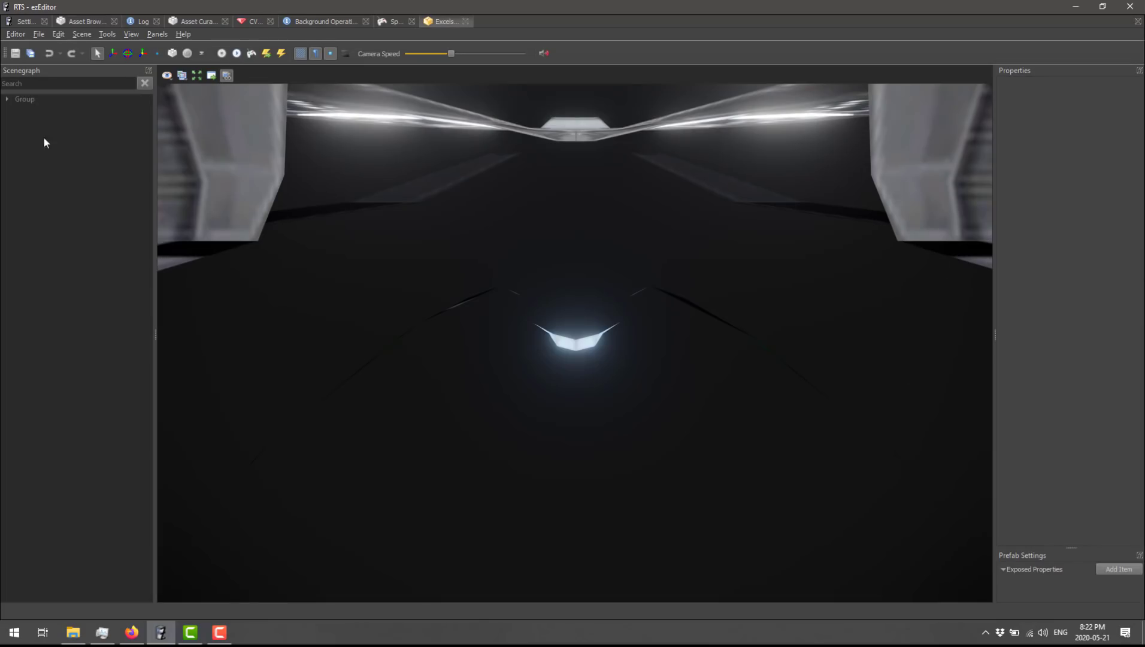
In the Excelsior prefab, select the ExcelsiorII mesh and orbit to see the whole ship.
{"action": "left_click", "coordinate": [12, 98]}
{"action": "left_click", "coordinate": [24, 106]}
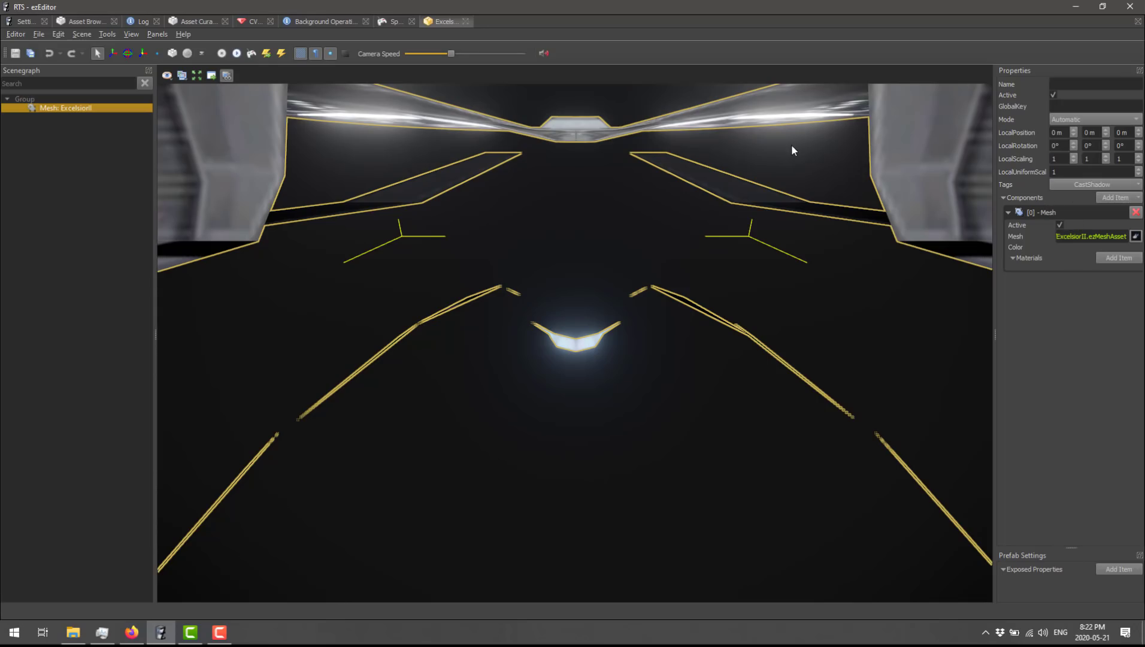
{"action": "scroll", "coordinate": [623, 238], "scroll_direction": "down", "scroll_amount": 10}
{"action": "right_click_drag", "start_coordinate": [623, 238], "coordinate": [690, 288]}
In the GitHub repository, navigate to Code/Editor/Editor/Main.cpp.
{"action": "key", "text": "alt+Tab"}
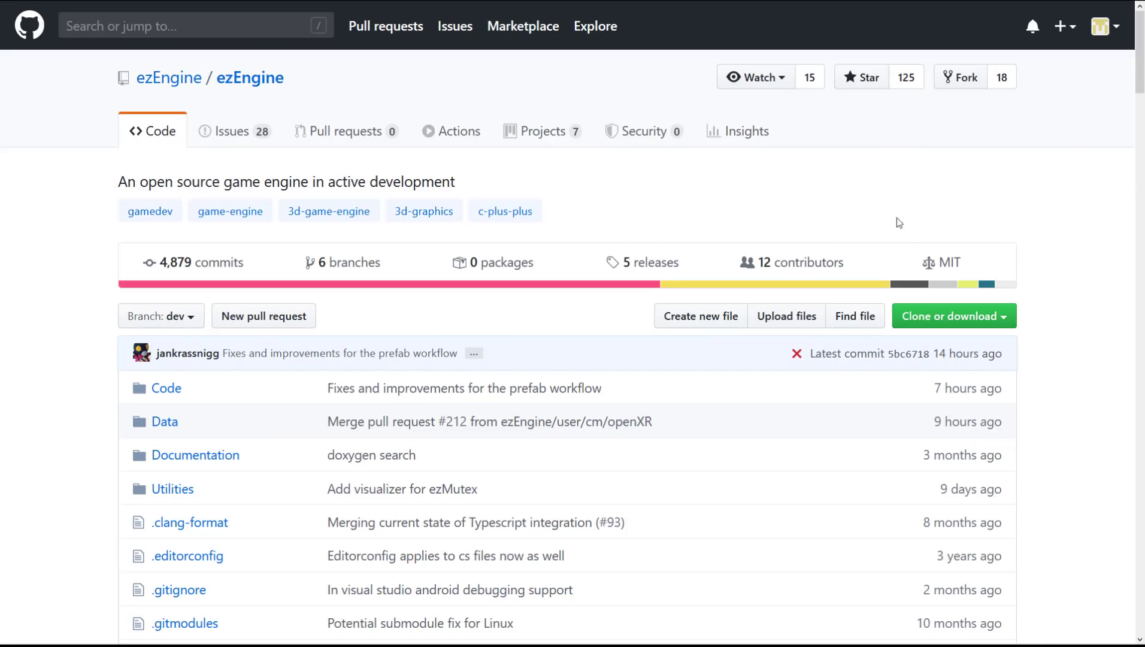
{"action": "scroll", "coordinate": [263, 343], "scroll_direction": "down", "scroll_amount": 2}
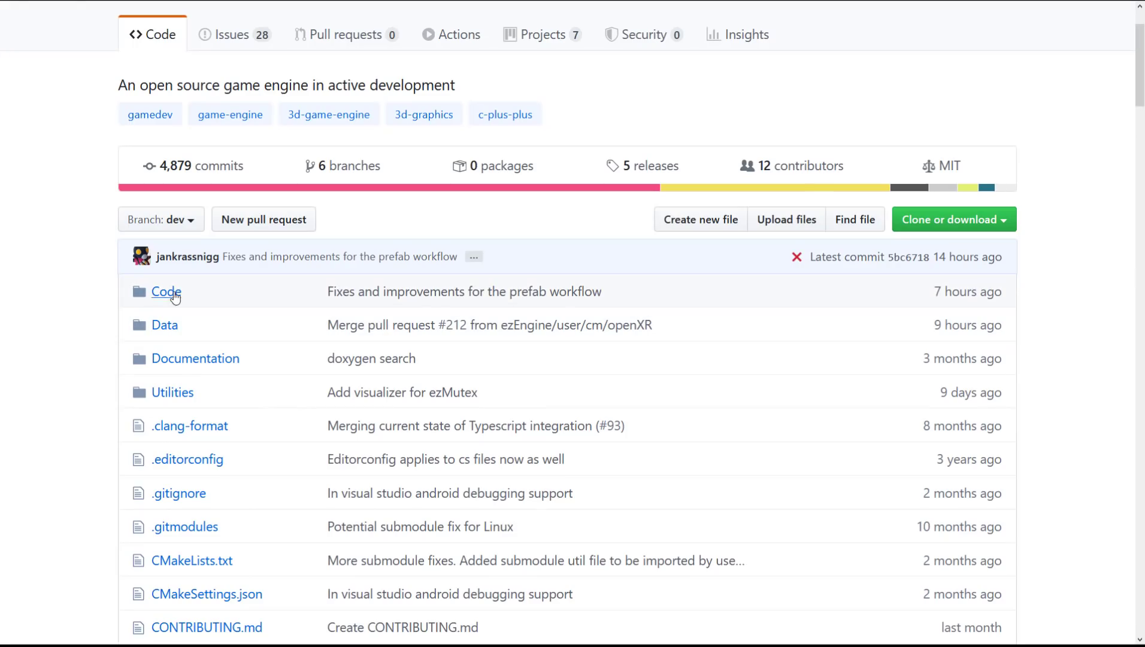
{"action": "left_click", "coordinate": [163, 293]}
{"action": "scroll", "coordinate": [203, 330], "scroll_direction": "down", "scroll_amount": 2}
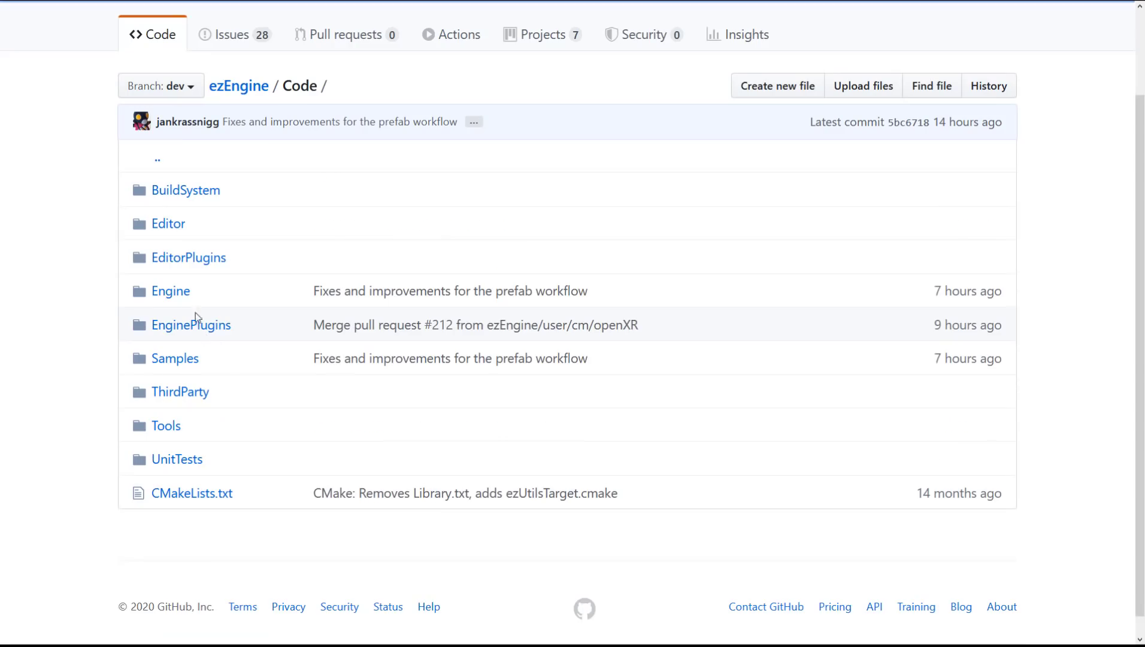
{"action": "left_click", "coordinate": [170, 223]}
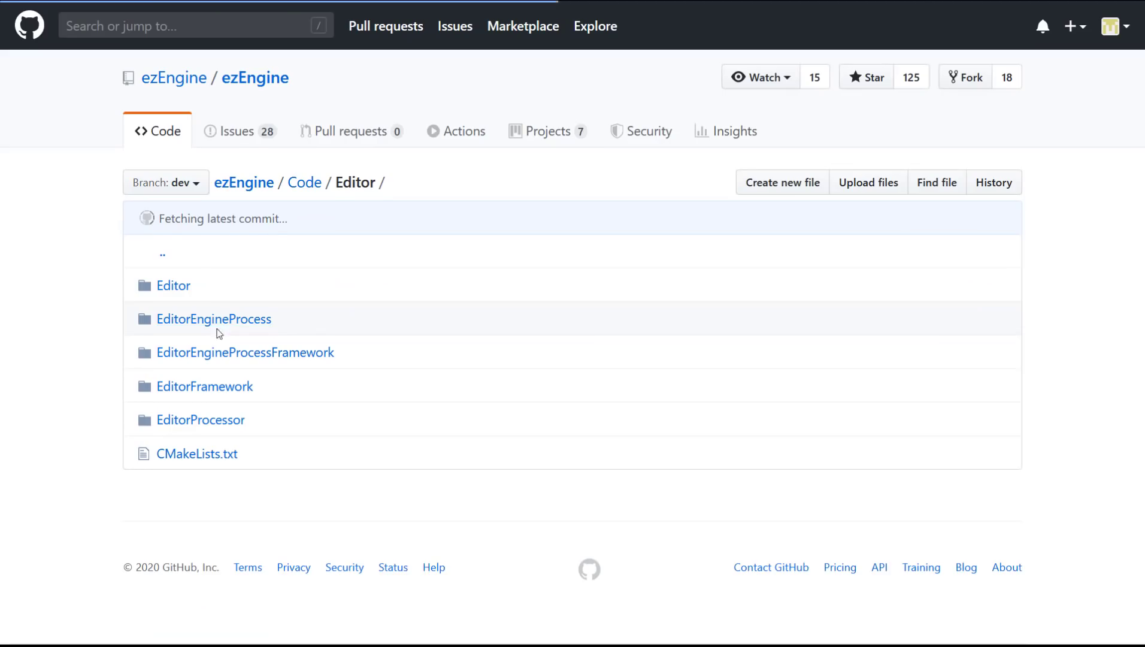
{"action": "left_click", "coordinate": [172, 286]}
{"action": "left_click", "coordinate": [157, 402]}
Read Main.cpp, marking the #include lines 3–8 and lines 44–47 of Run.
{"action": "left_click_drag", "start_coordinate": [356, 468], "coordinate": [166, 360]}
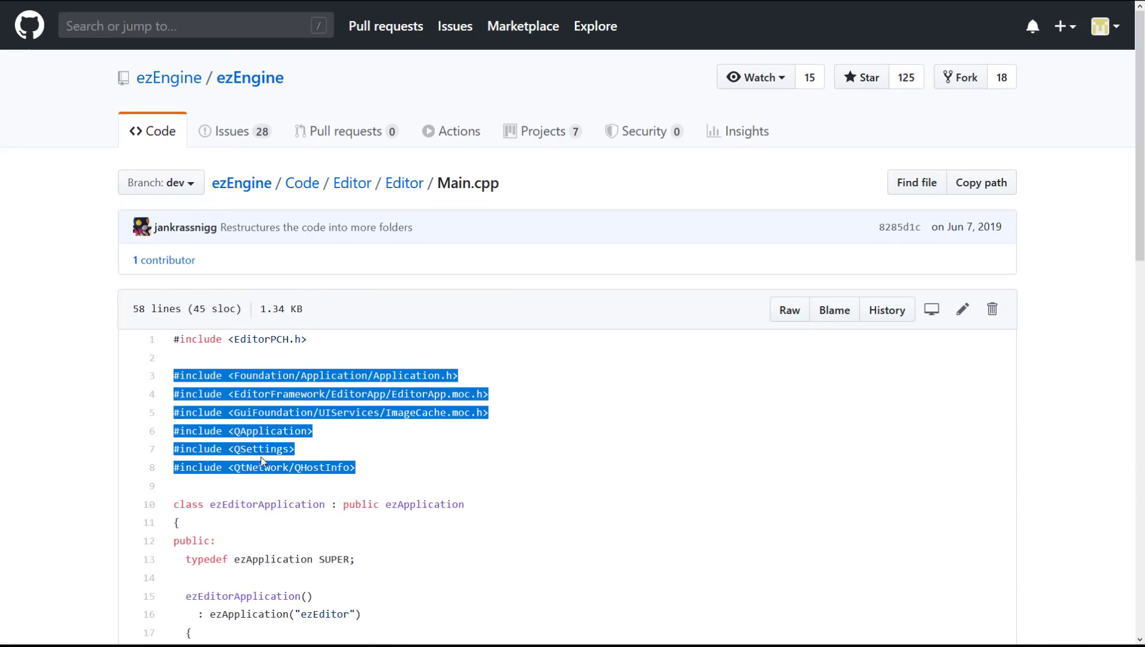
{"action": "scroll", "coordinate": [359, 443], "scroll_direction": "down", "scroll_amount": 10}
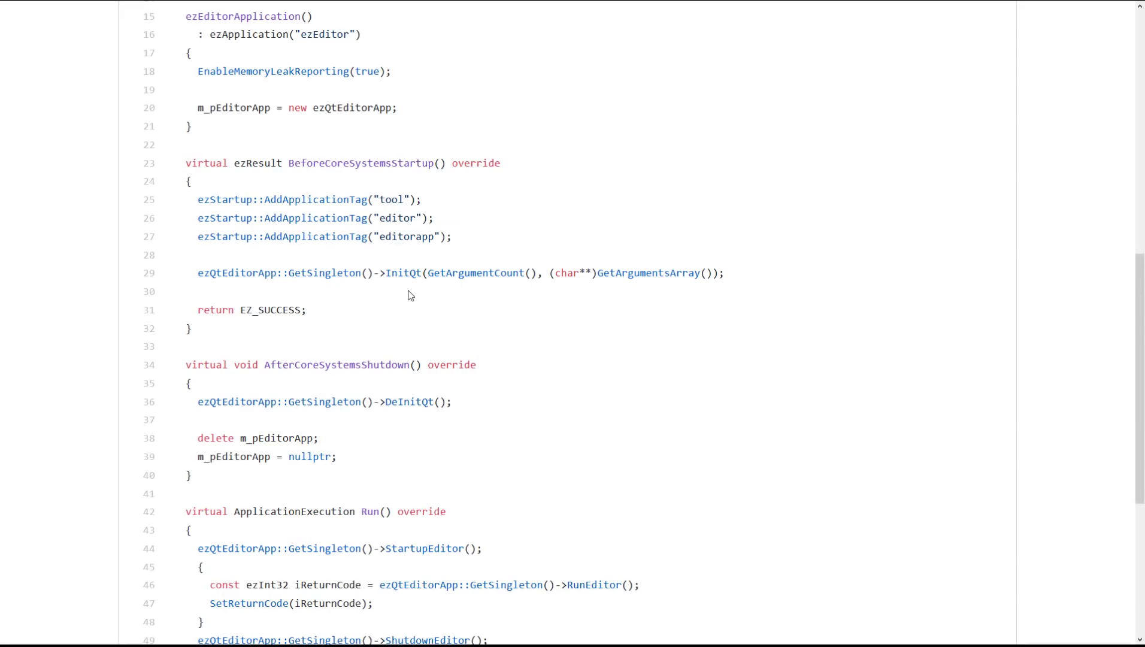
{"action": "scroll", "coordinate": [421, 303], "scroll_direction": "down", "scroll_amount": 5}
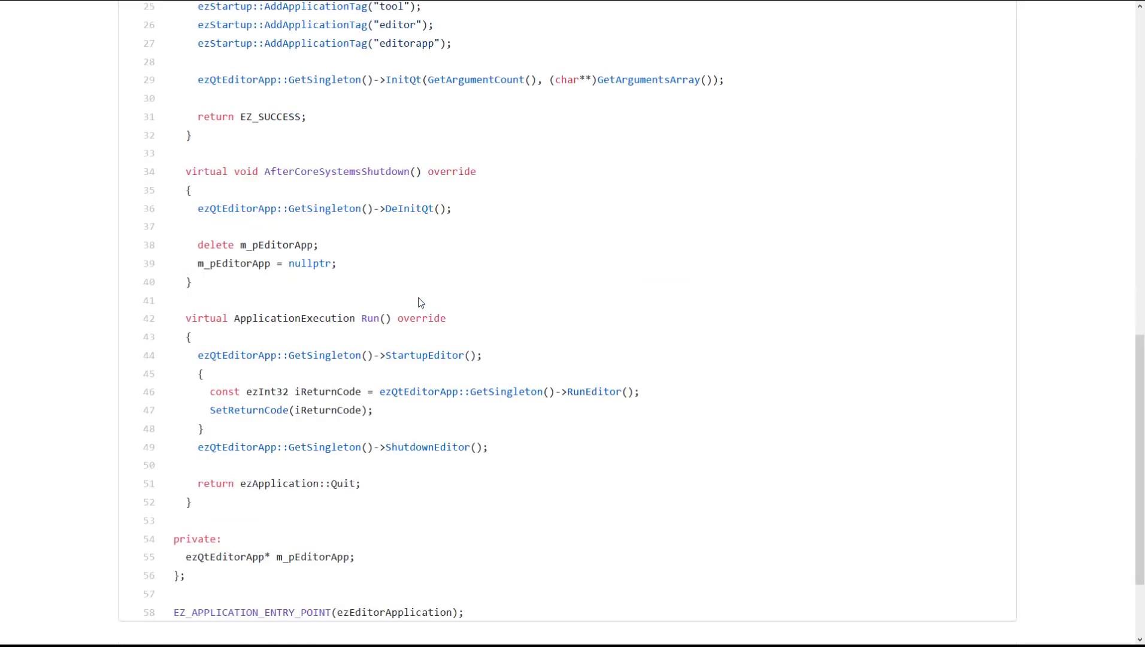
{"action": "left_click_drag", "start_coordinate": [461, 292], "coordinate": [185, 201]}
{"action": "left_click", "coordinate": [189, 207]}
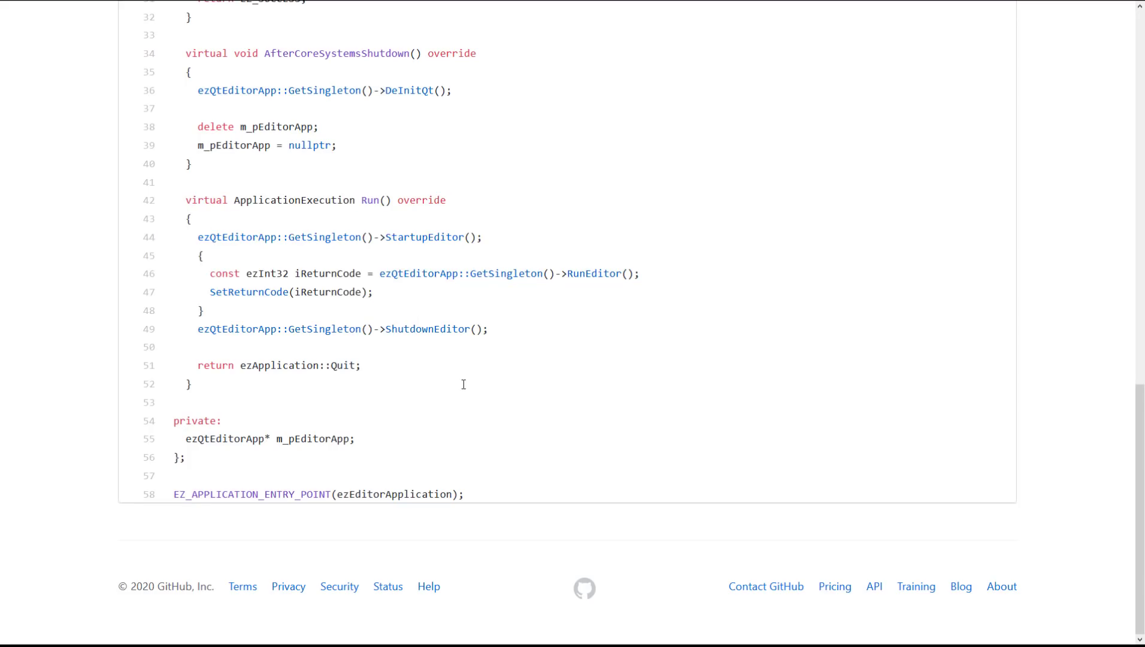
Go back to Code, open Engine, highlight RendererDX11 and ShaderCompilerHLSL, then return to the repository root.
{"action": "scroll", "coordinate": [532, 371], "scroll_direction": "up", "scroll_amount": 2}
{"action": "key", "text": "alt+Left"}
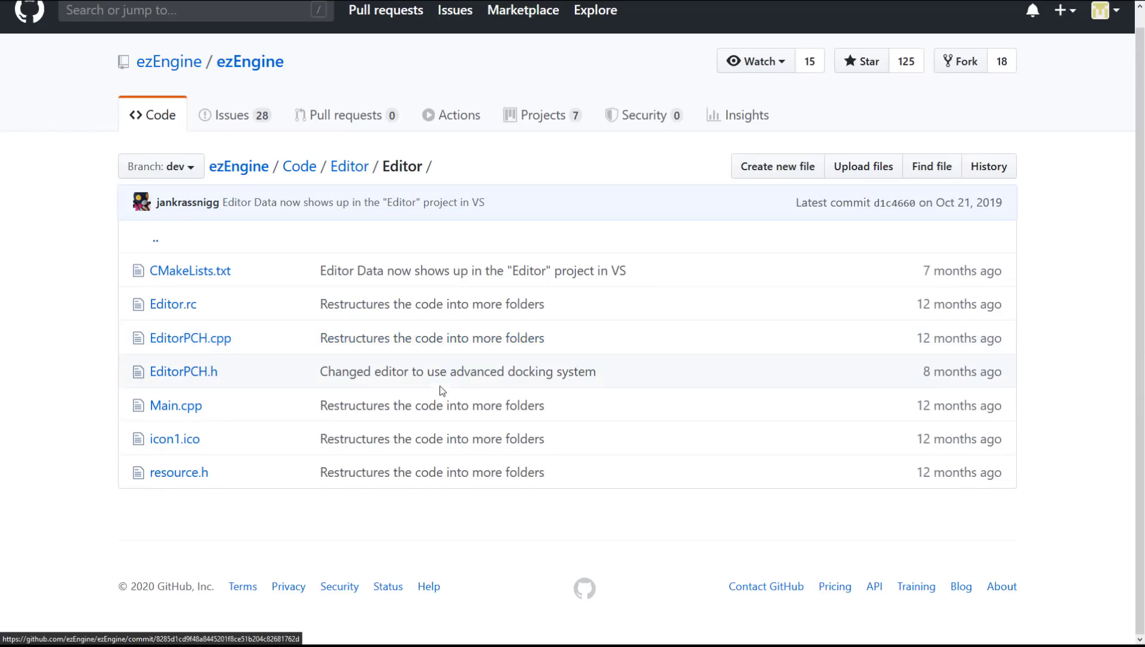
{"action": "key", "text": "alt+Left"}
{"action": "key", "text": "alt+Left"}
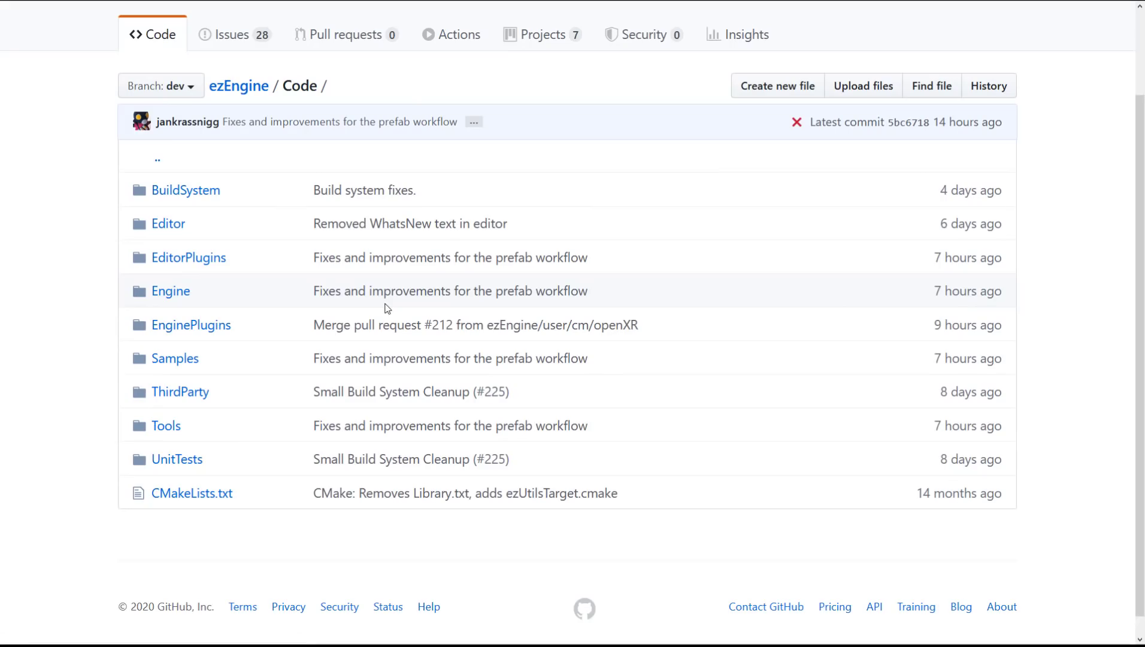
{"action": "left_click", "coordinate": [170, 294]}
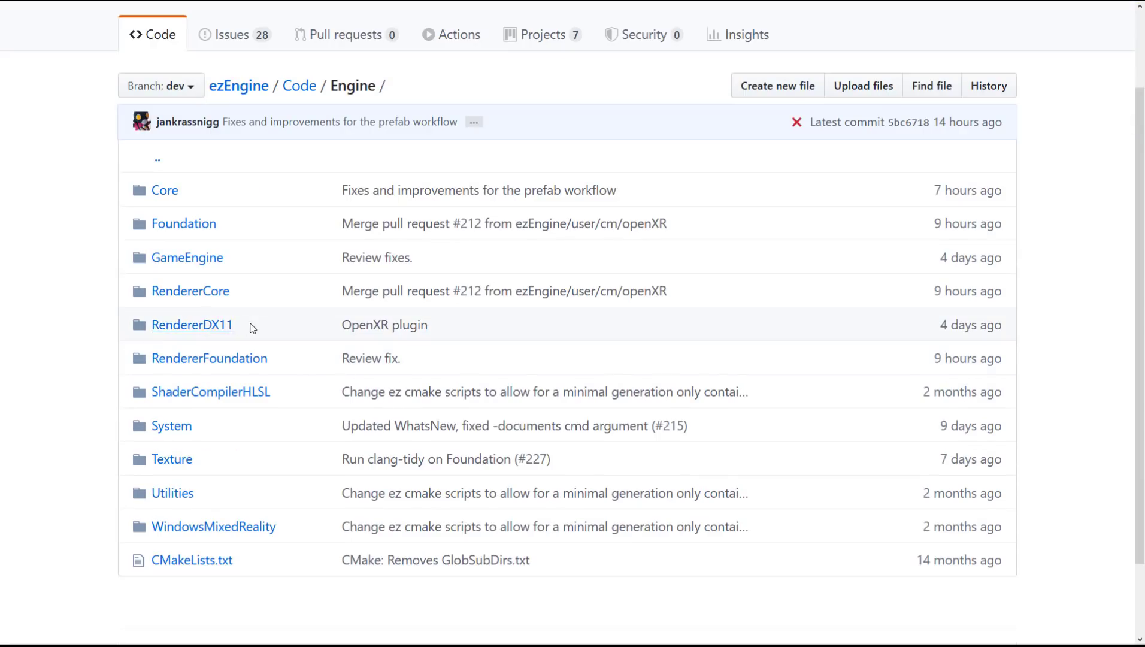
{"action": "left_click_drag", "start_coordinate": [252, 328], "coordinate": [157, 325]}
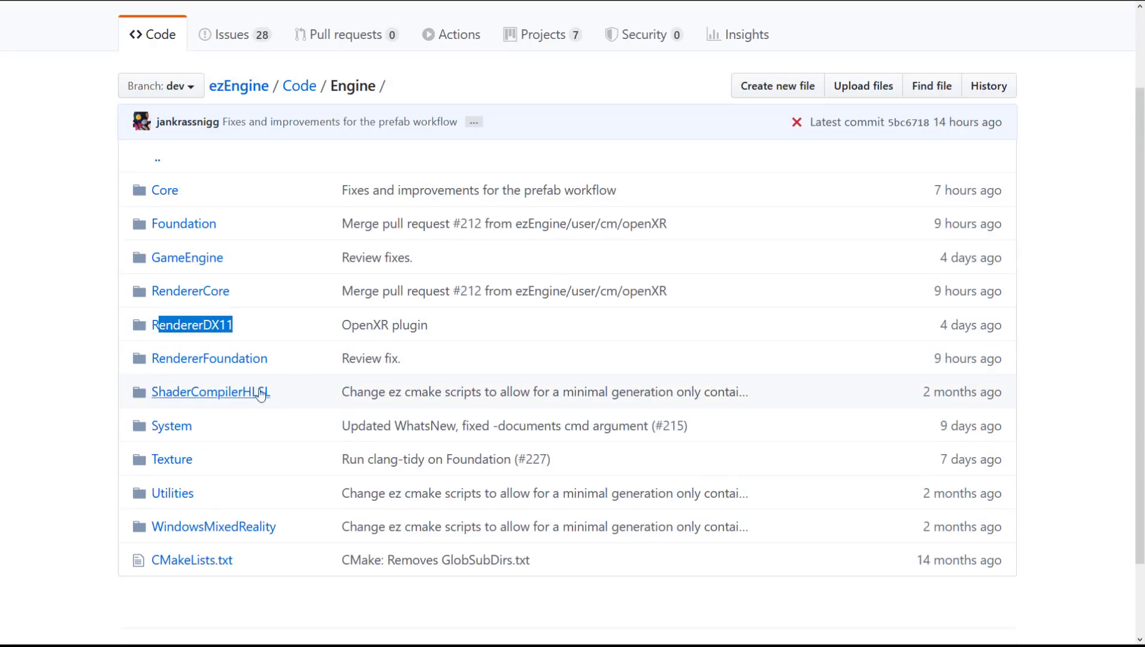
{"action": "left_click_drag", "start_coordinate": [268, 393], "coordinate": [150, 393]}
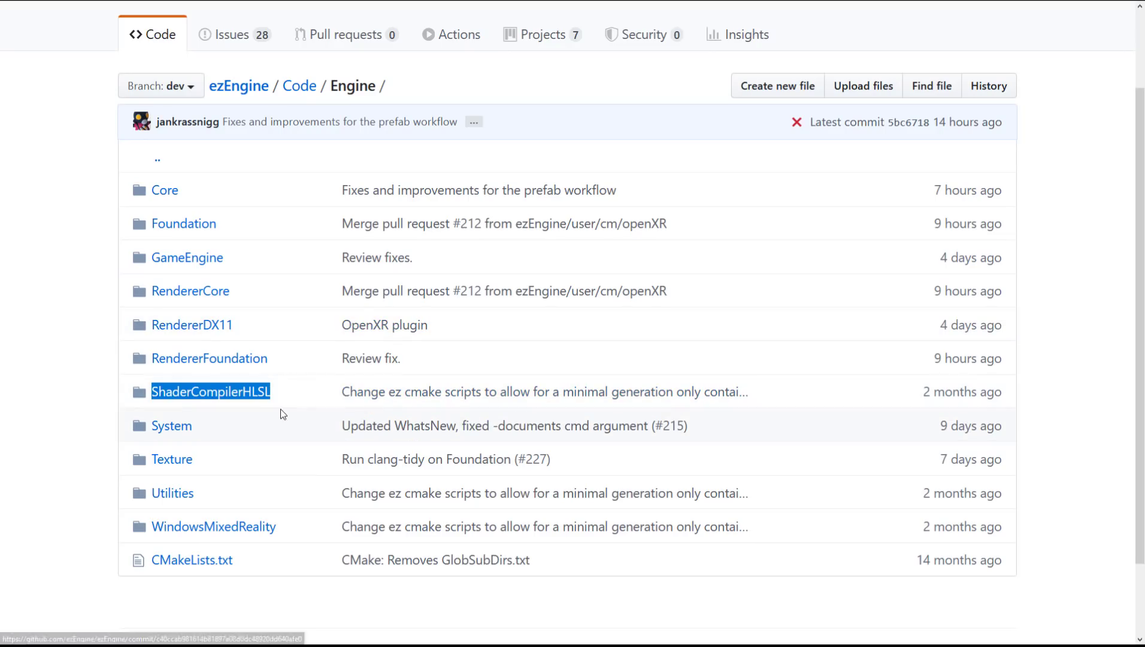
{"action": "key", "text": "alt+Left"}
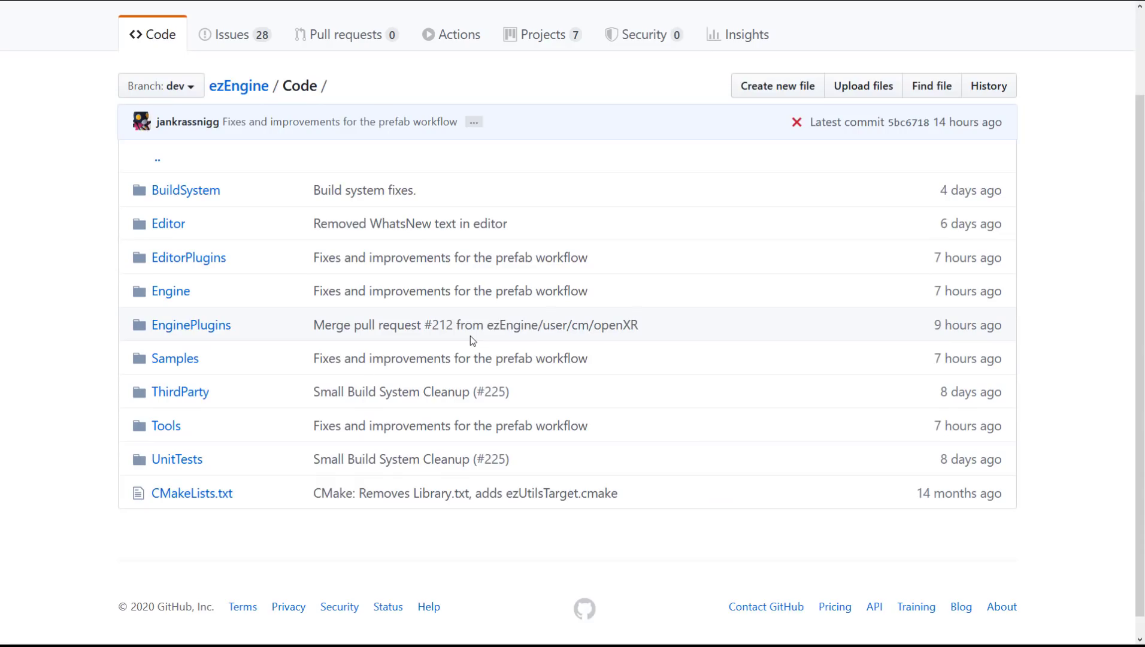
{"action": "key", "text": "alt+Left"}
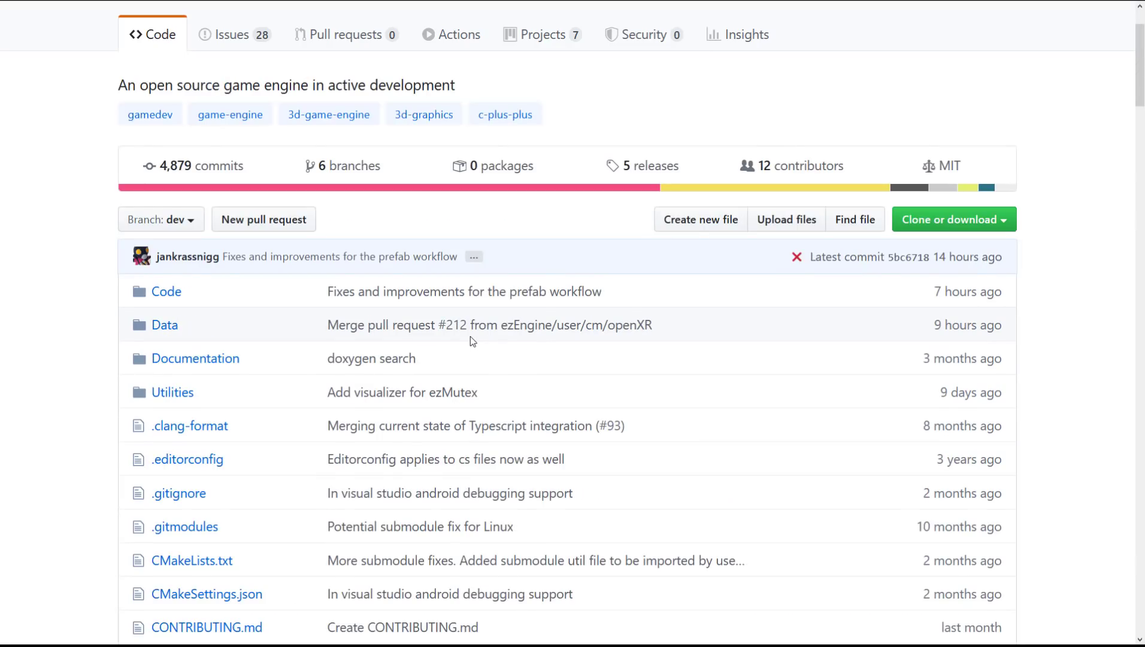
{"action": "scroll", "coordinate": [470, 336], "scroll_direction": "down", "scroll_amount": 8}
{"action": "scroll", "coordinate": [472, 342], "scroll_direction": "down", "scroll_amount": 3}
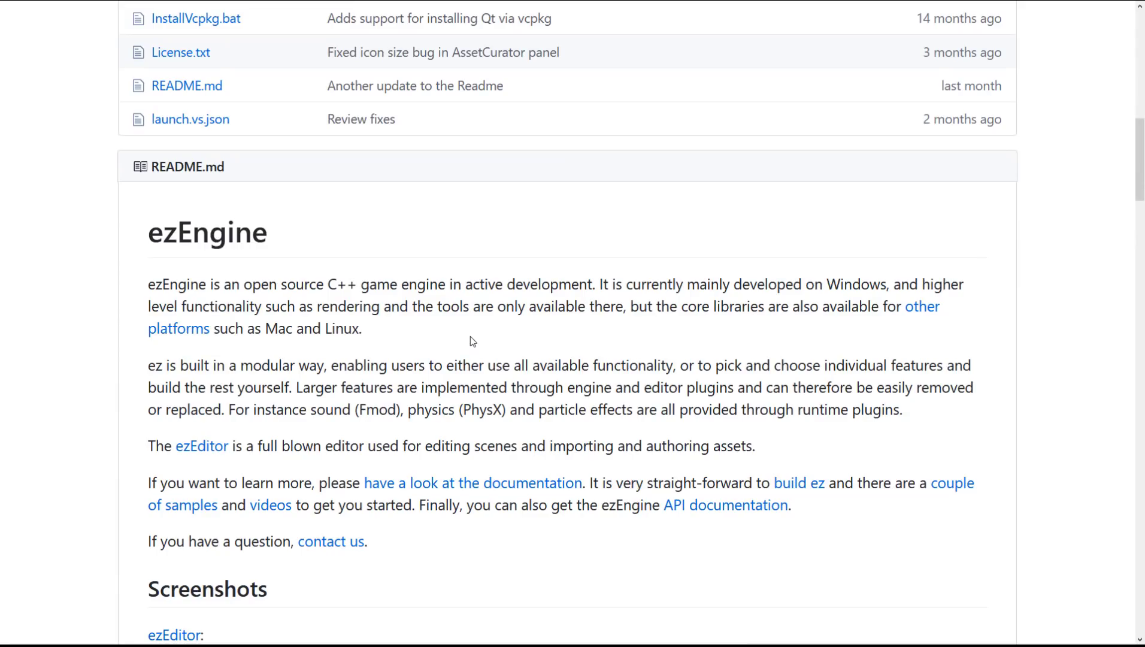
{"action": "scroll", "coordinate": [435, 327], "scroll_direction": "down", "scroll_amount": 2}
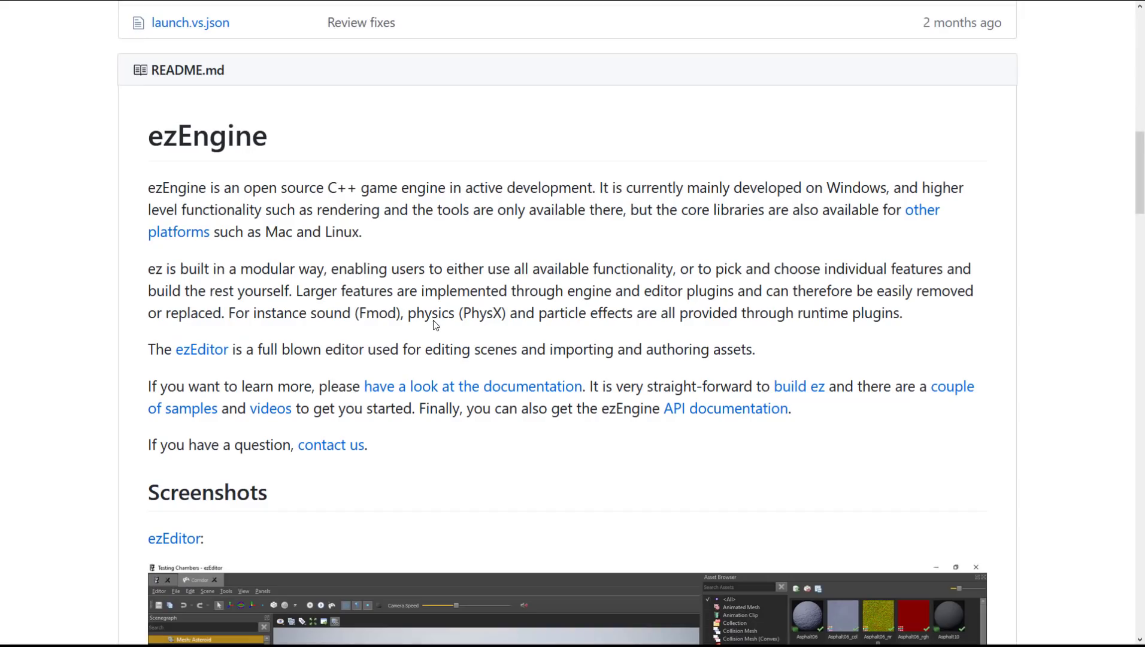
{"action": "scroll", "coordinate": [445, 352], "scroll_direction": "down", "scroll_amount": 8}
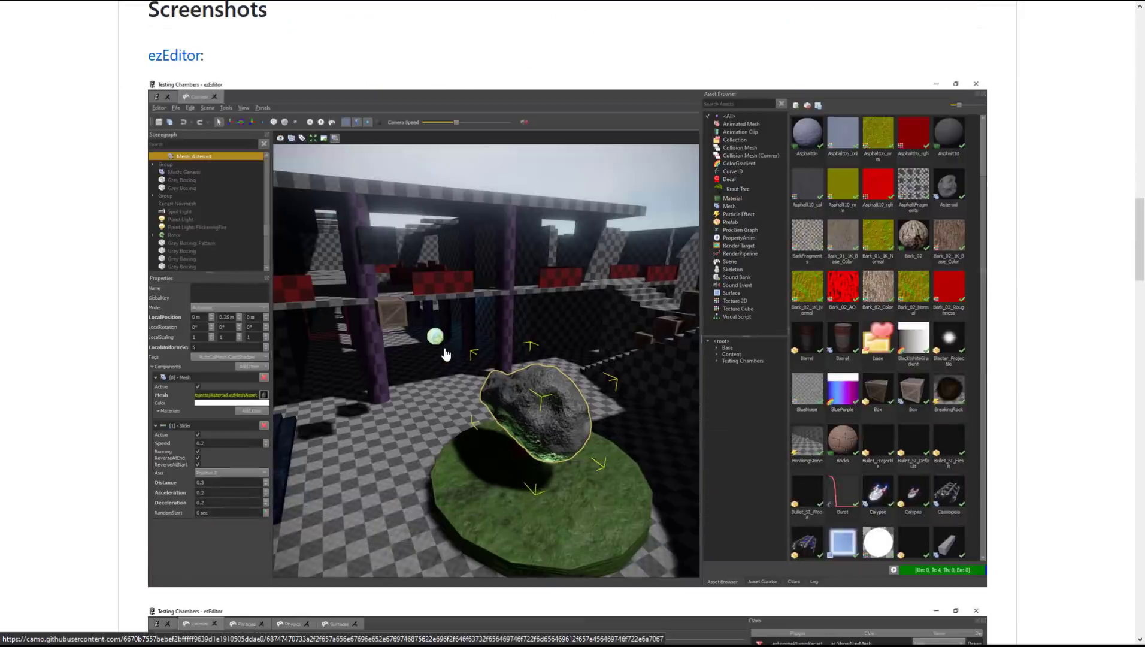
{"action": "scroll", "coordinate": [445, 353], "scroll_direction": "up", "scroll_amount": 6}
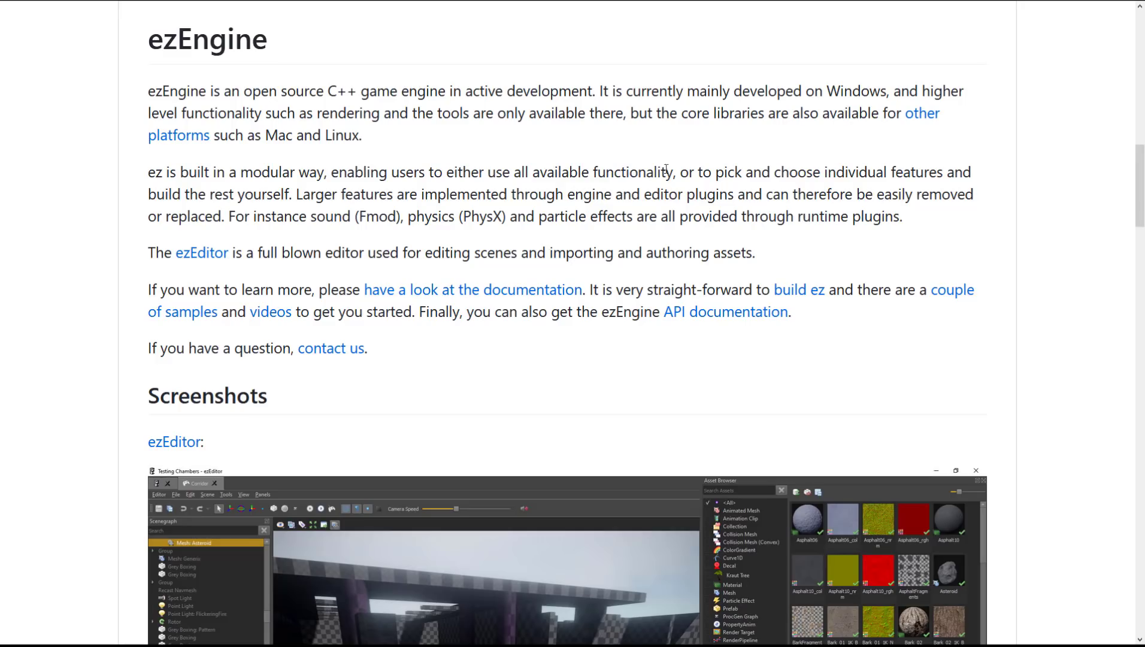
{"action": "left_click_drag", "start_coordinate": [669, 170], "coordinate": [371, 214]}
Open the Release Notes May 2020 (20.5) page and scroll down to its Platforms section.
{"action": "left_click", "coordinate": [371, 214]}
{"action": "key", "text": "alt+Left"}
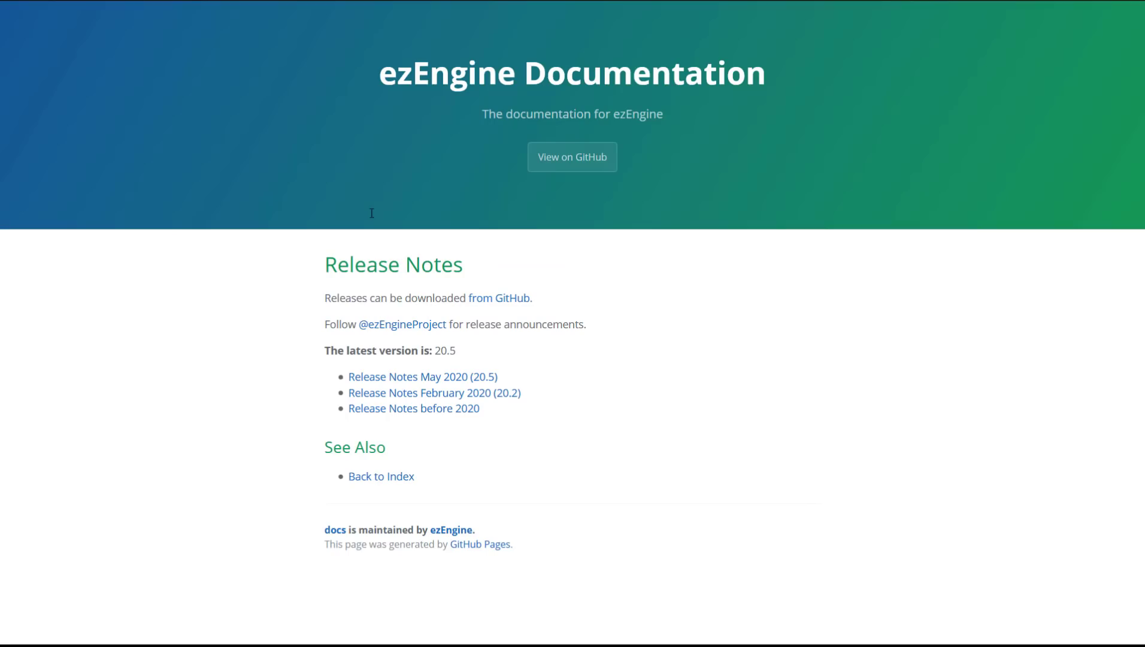
{"action": "left_click", "coordinate": [446, 377]}
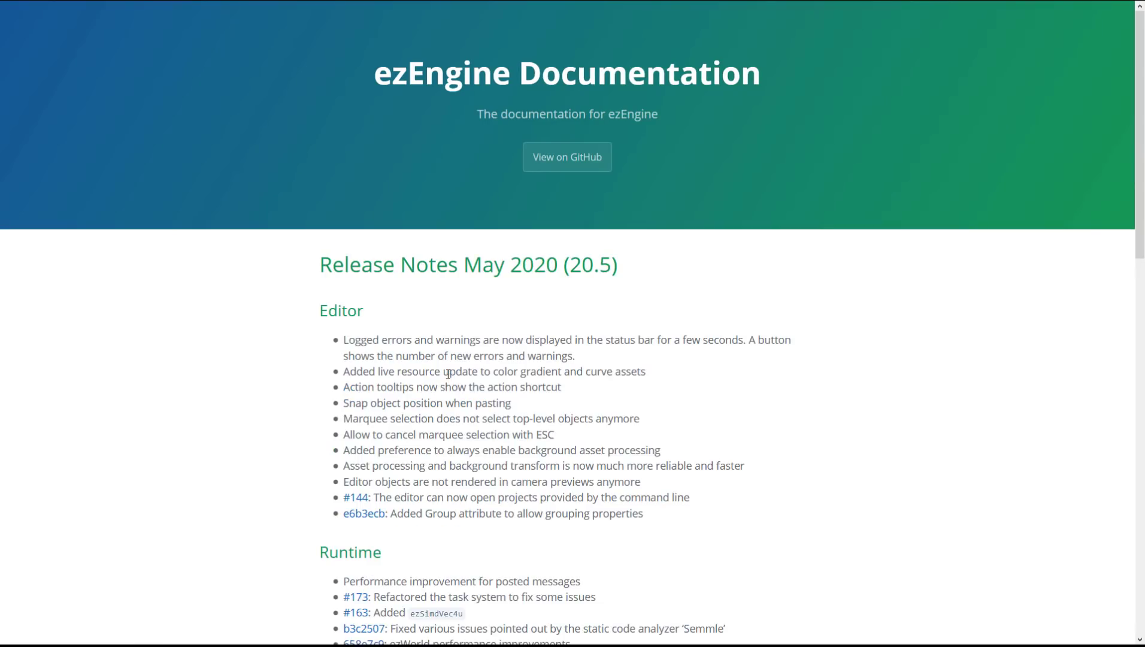
{"action": "scroll", "coordinate": [603, 371], "scroll_direction": "down", "scroll_amount": 6}
{"action": "scroll", "coordinate": [603, 367], "scroll_direction": "down", "scroll_amount": 9}
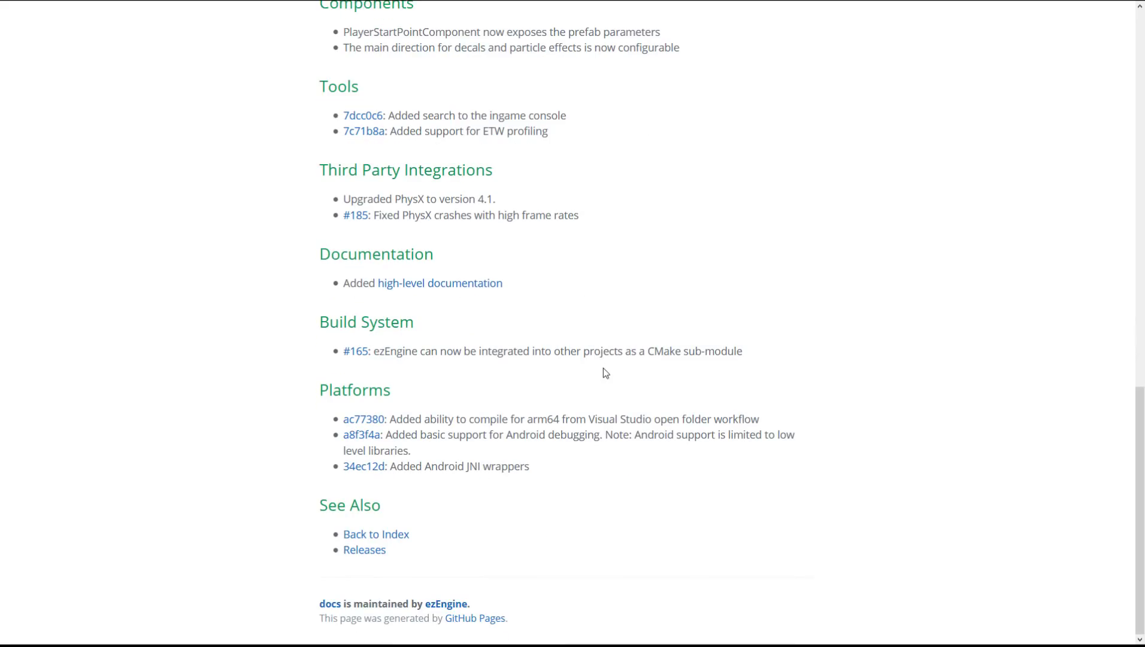
Open the high-level documentation and highlight entries from the Build topics to Exposed Parameters (TODO).
{"action": "left_click", "coordinate": [406, 290]}
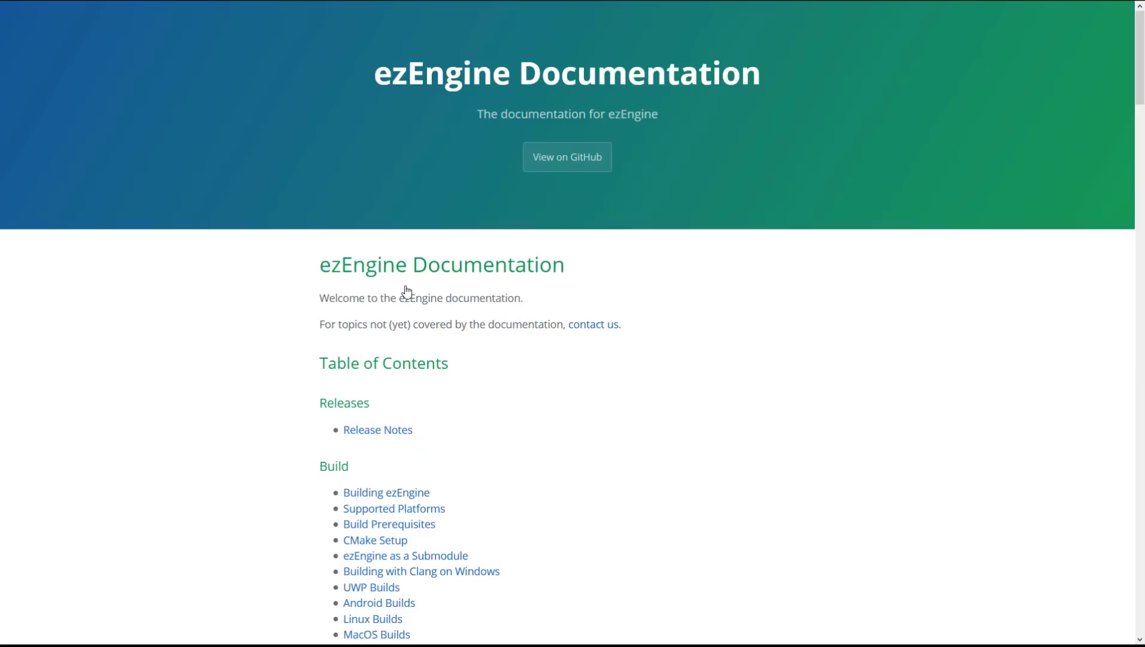
{"action": "scroll", "coordinate": [708, 421], "scroll_direction": "down", "scroll_amount": 3}
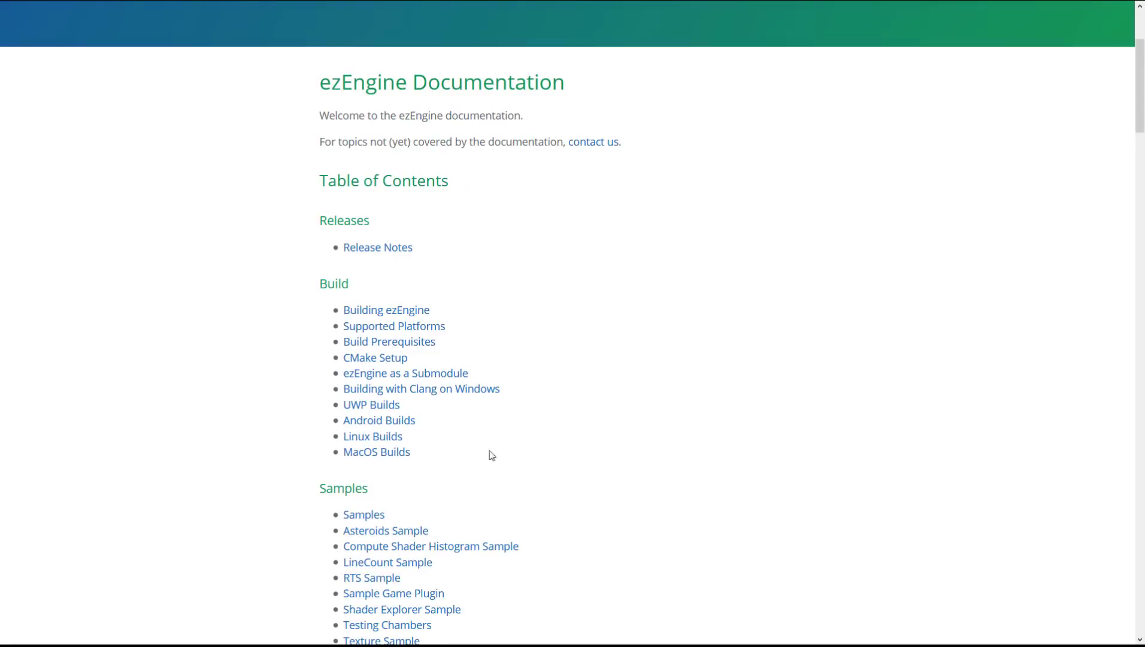
{"action": "left_click_drag", "start_coordinate": [489, 450], "coordinate": [252, 309]}
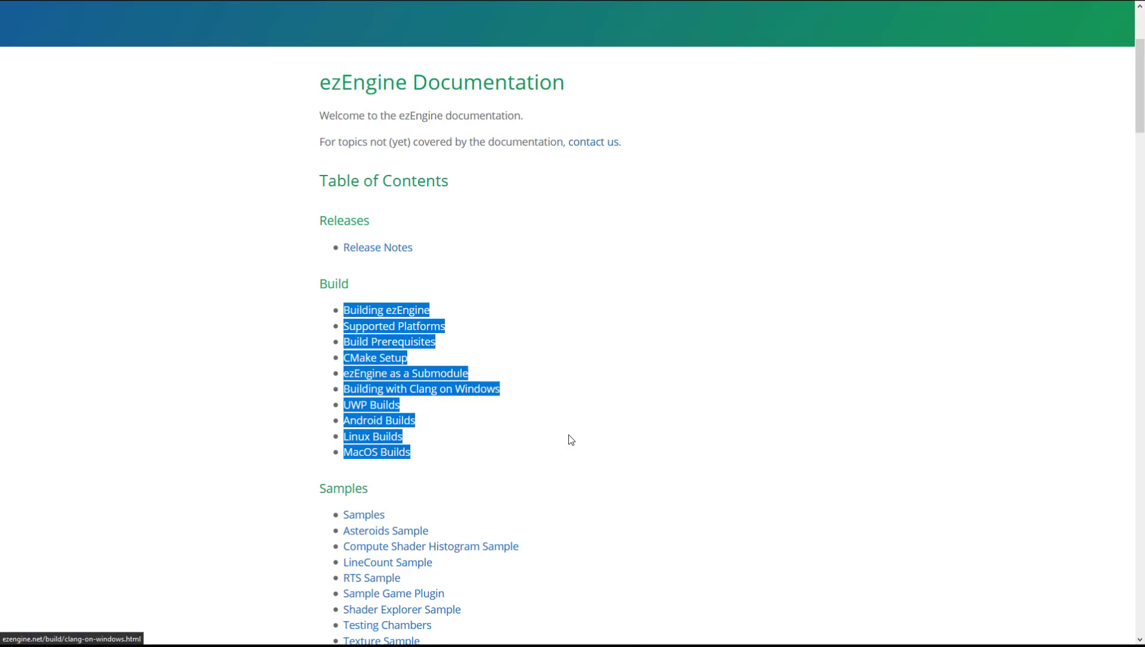
{"action": "scroll", "coordinate": [570, 438], "scroll_direction": "down", "scroll_amount": 3}
{"action": "left_click_drag", "start_coordinate": [550, 470], "coordinate": [322, 340]}
{"action": "scroll", "coordinate": [732, 396], "scroll_direction": "down", "scroll_amount": 3}
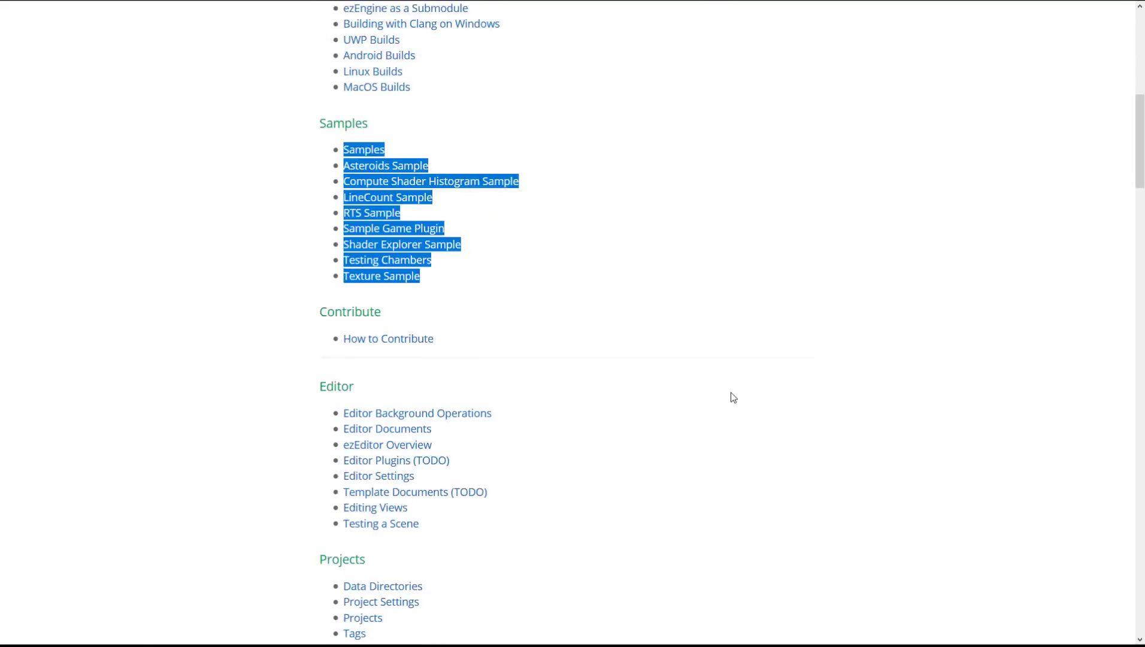
{"action": "scroll", "coordinate": [733, 397], "scroll_direction": "down", "scroll_amount": 3}
{"action": "left_click_drag", "start_coordinate": [567, 235], "coordinate": [637, 373]}
{"action": "scroll", "coordinate": [648, 366], "scroll_direction": "down", "scroll_amount": 3}
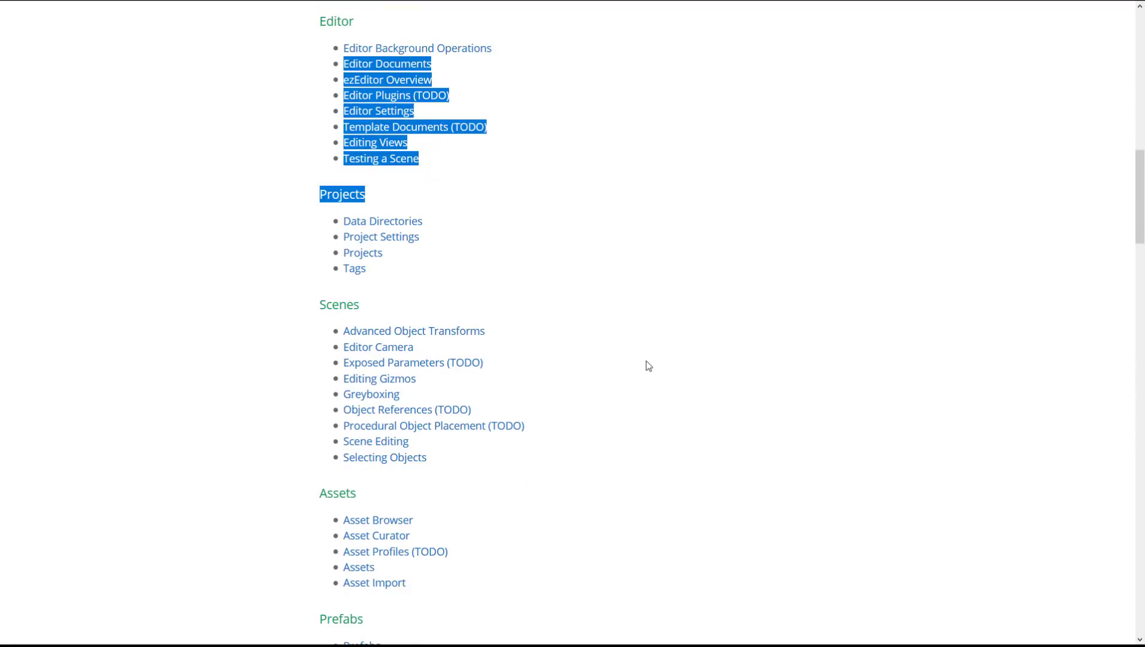
{"action": "scroll", "coordinate": [605, 392], "scroll_direction": "down", "scroll_amount": 2}
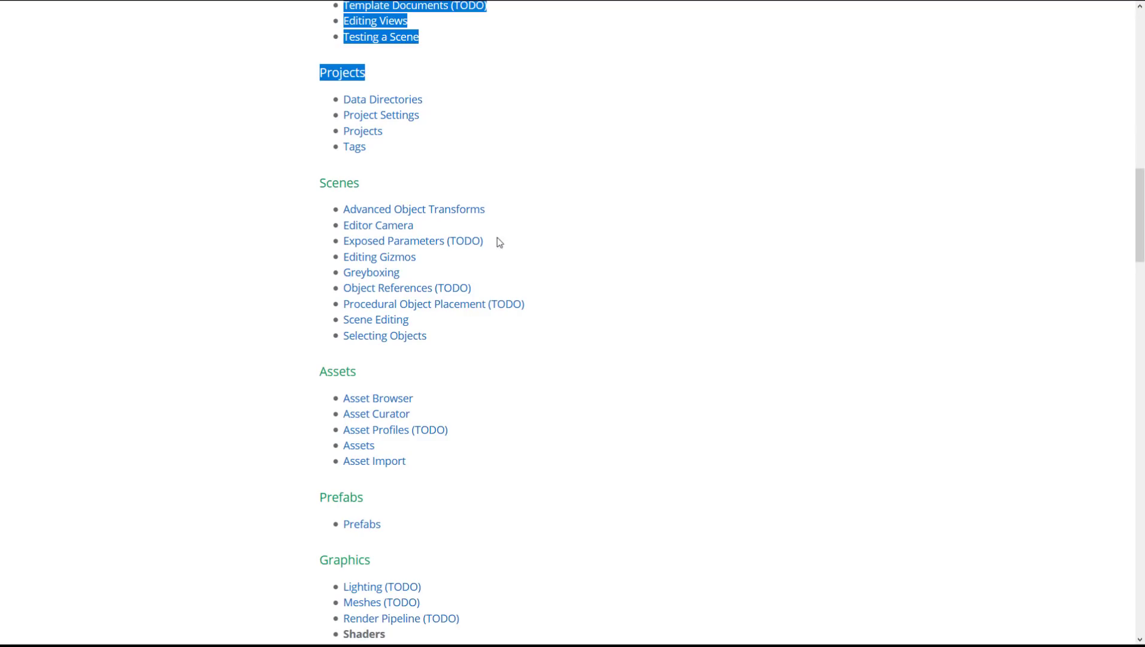
{"action": "left_click_drag", "start_coordinate": [500, 241], "coordinate": [361, 242]}
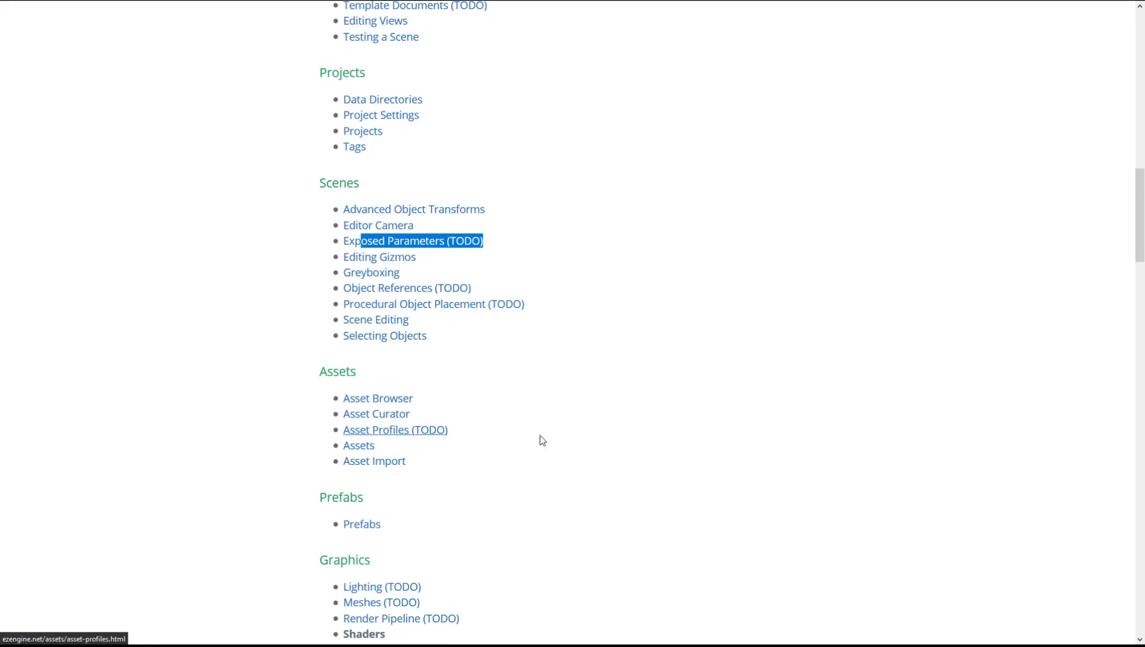
Scroll the rest of the table of contents to Performance, highlighting the Custom Code section.
{"action": "scroll", "coordinate": [566, 439], "scroll_direction": "down", "scroll_amount": 4}
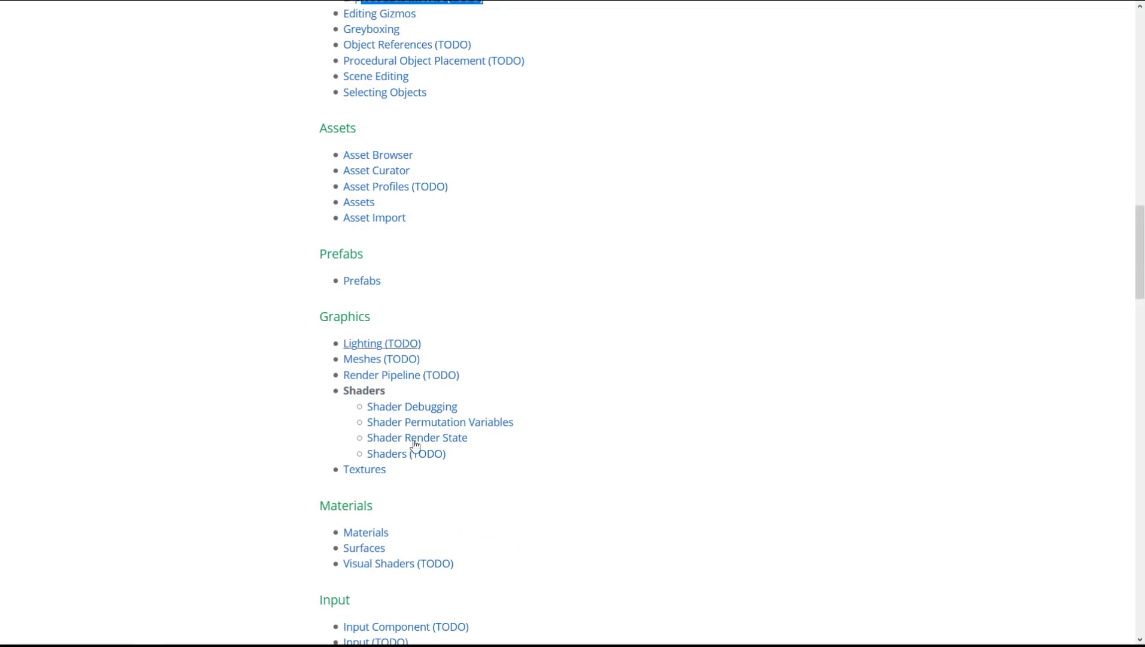
{"action": "scroll", "coordinate": [496, 411], "scroll_direction": "down", "scroll_amount": 4}
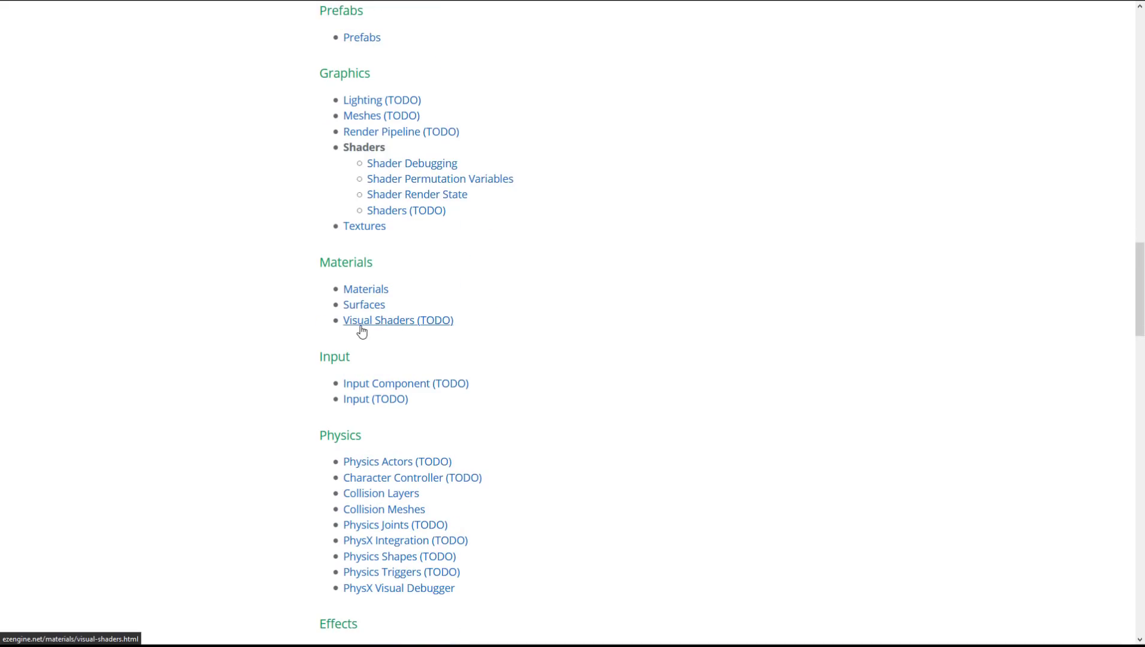
{"action": "left_click_drag", "start_coordinate": [341, 304], "coordinate": [383, 337]}
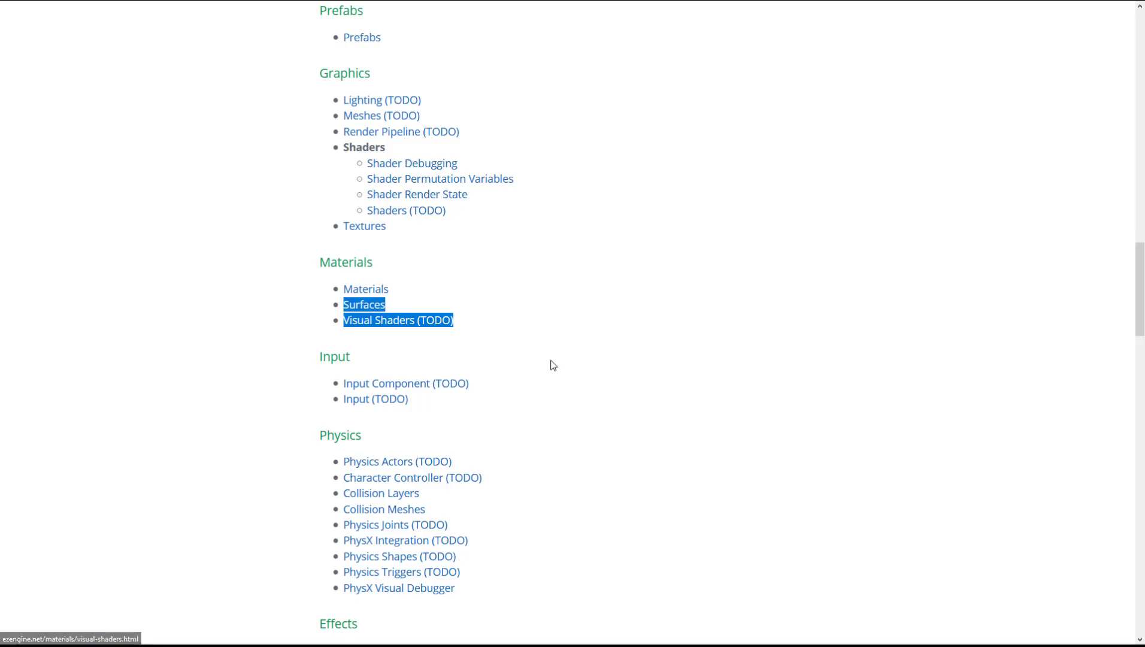
{"action": "scroll", "coordinate": [553, 365], "scroll_direction": "down", "scroll_amount": 1}
{"action": "scroll", "coordinate": [553, 366], "scroll_direction": "down", "scroll_amount": 5}
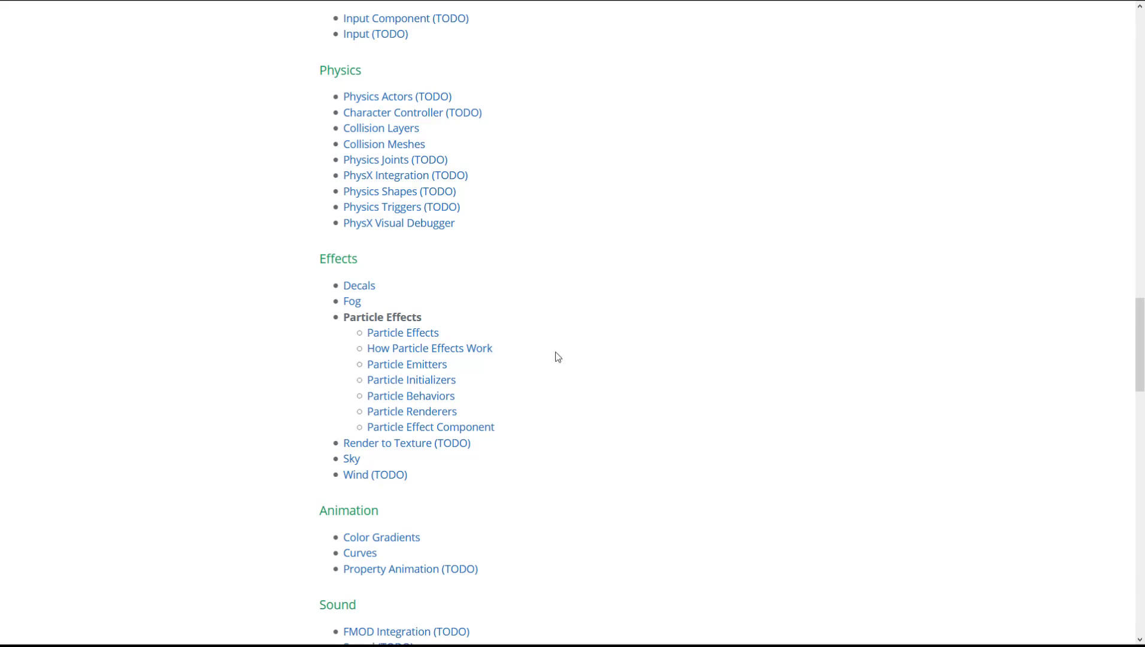
{"action": "scroll", "coordinate": [573, 399], "scroll_direction": "down", "scroll_amount": 5}
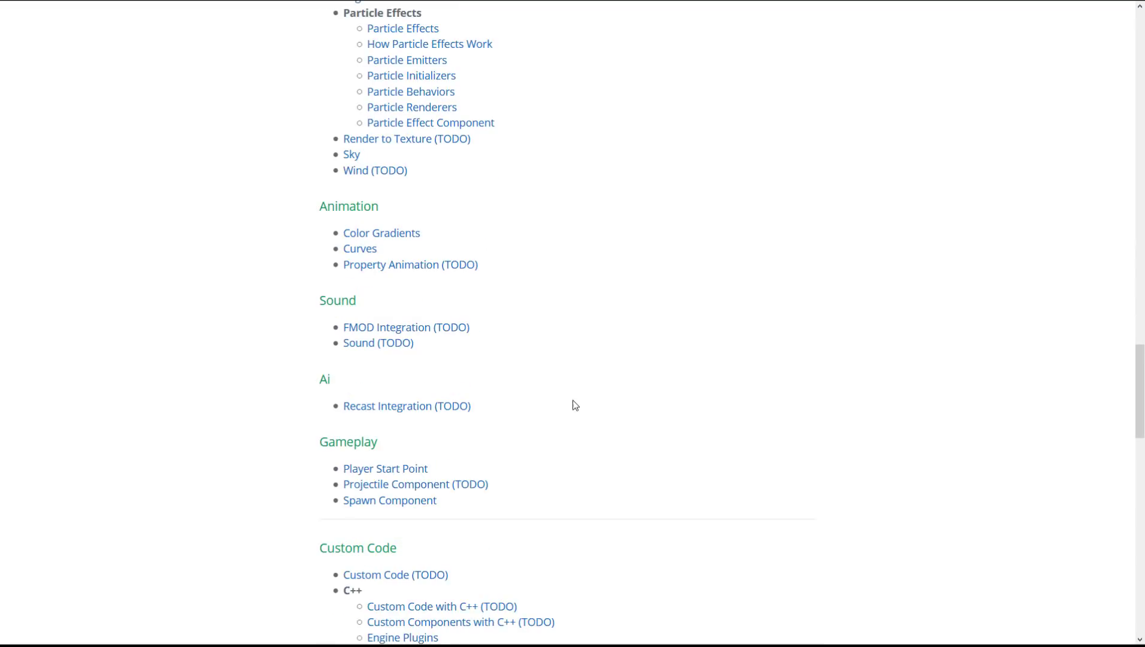
{"action": "scroll", "coordinate": [574, 405], "scroll_direction": "down", "scroll_amount": 2}
{"action": "scroll", "coordinate": [578, 416], "scroll_direction": "down", "scroll_amount": 4}
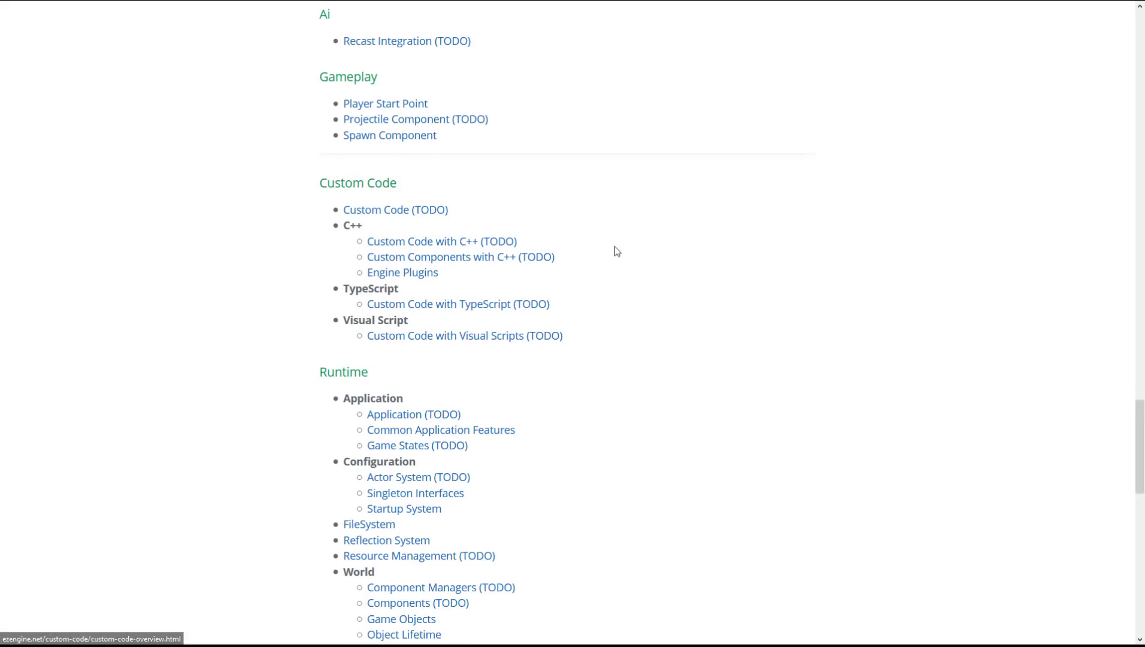
{"action": "scroll", "coordinate": [653, 254], "scroll_direction": "down", "scroll_amount": 2}
{"action": "scroll", "coordinate": [656, 256], "scroll_direction": "down", "scroll_amount": 2}
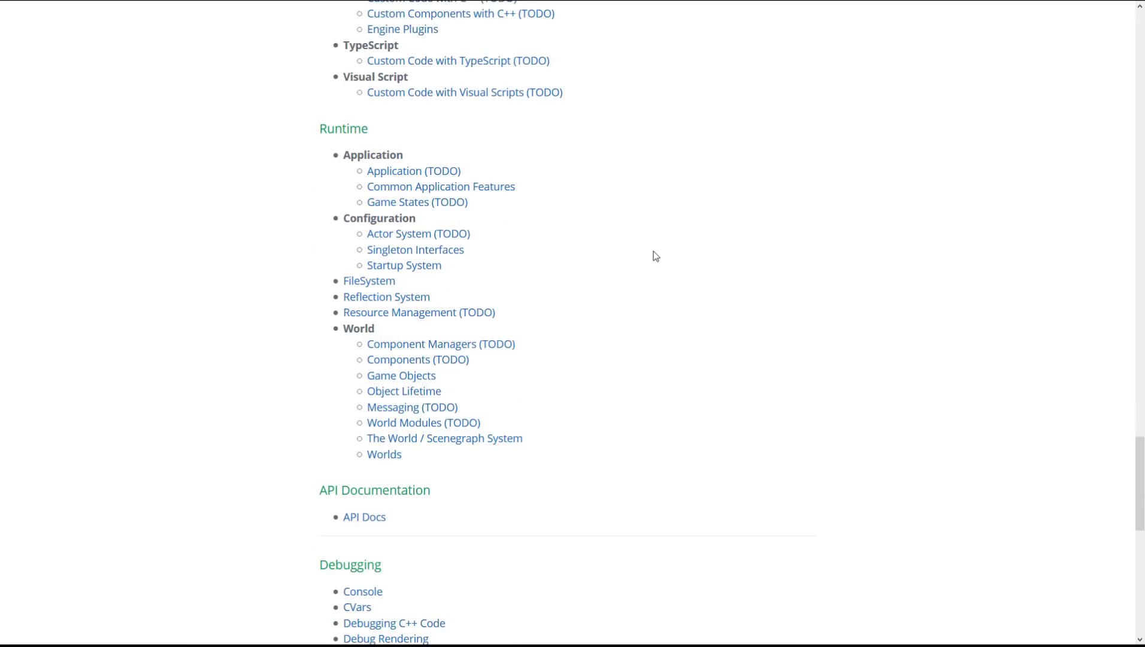
{"action": "scroll", "coordinate": [655, 256], "scroll_direction": "up", "scroll_amount": 2}
{"action": "left_click_drag", "start_coordinate": [670, 216], "coordinate": [282, 108]}
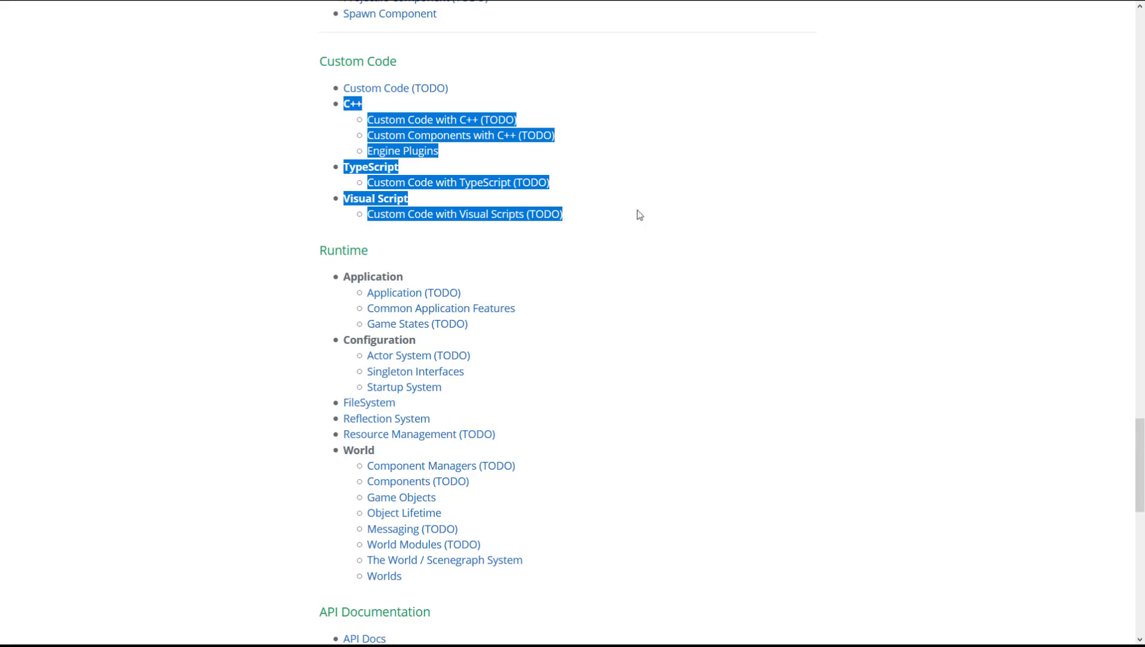
{"action": "left_click", "coordinate": [700, 297]}
{"action": "scroll", "coordinate": [701, 298], "scroll_direction": "down", "scroll_amount": 4}
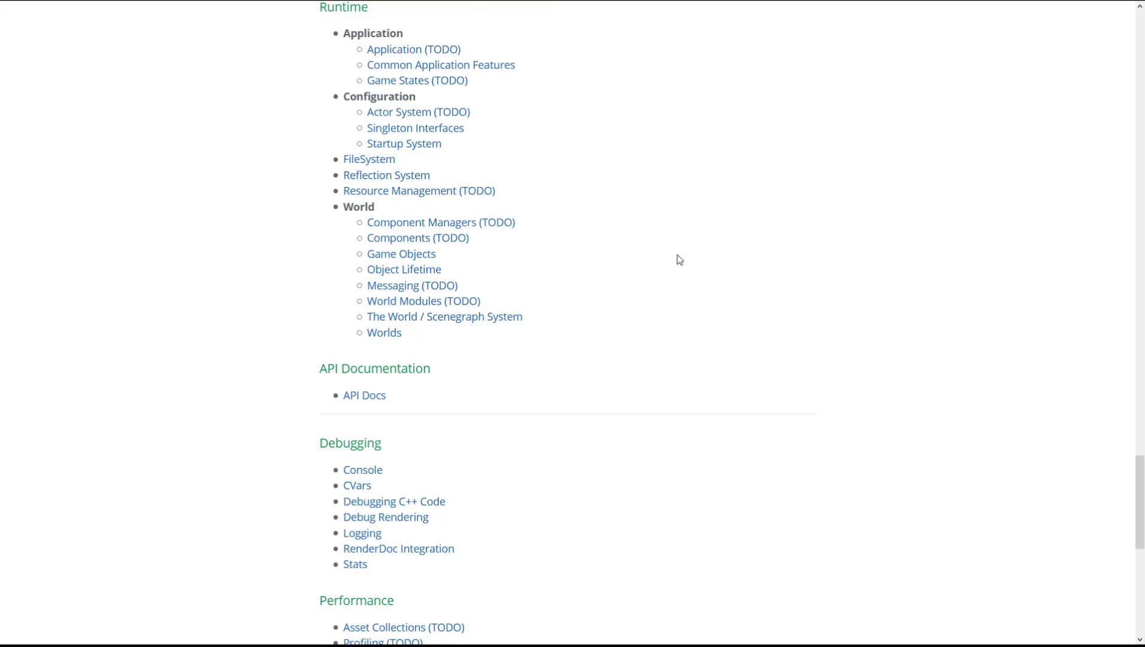
Return to the ezEngine GitHub page and scroll from the top down to the README.
{"action": "scroll", "coordinate": [677, 288], "scroll_direction": "down", "scroll_amount": 6}
{"action": "key", "text": "alt+Left"}
{"action": "key", "text": "alt+Left"}
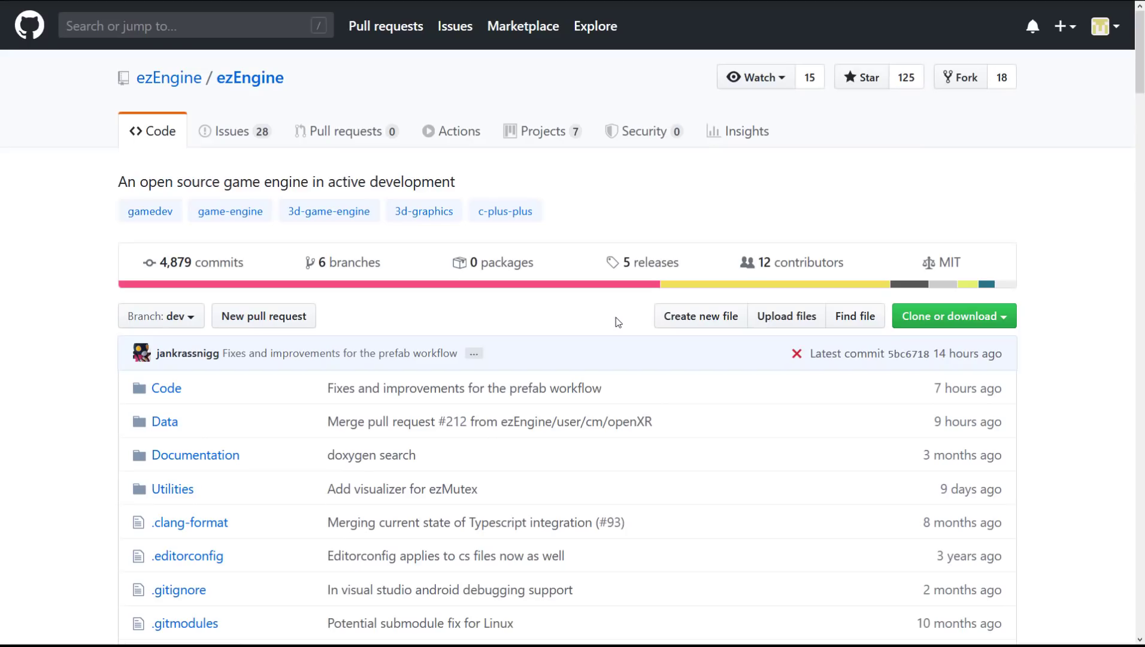
{"action": "scroll", "coordinate": [616, 314], "scroll_direction": "up", "scroll_amount": 15}
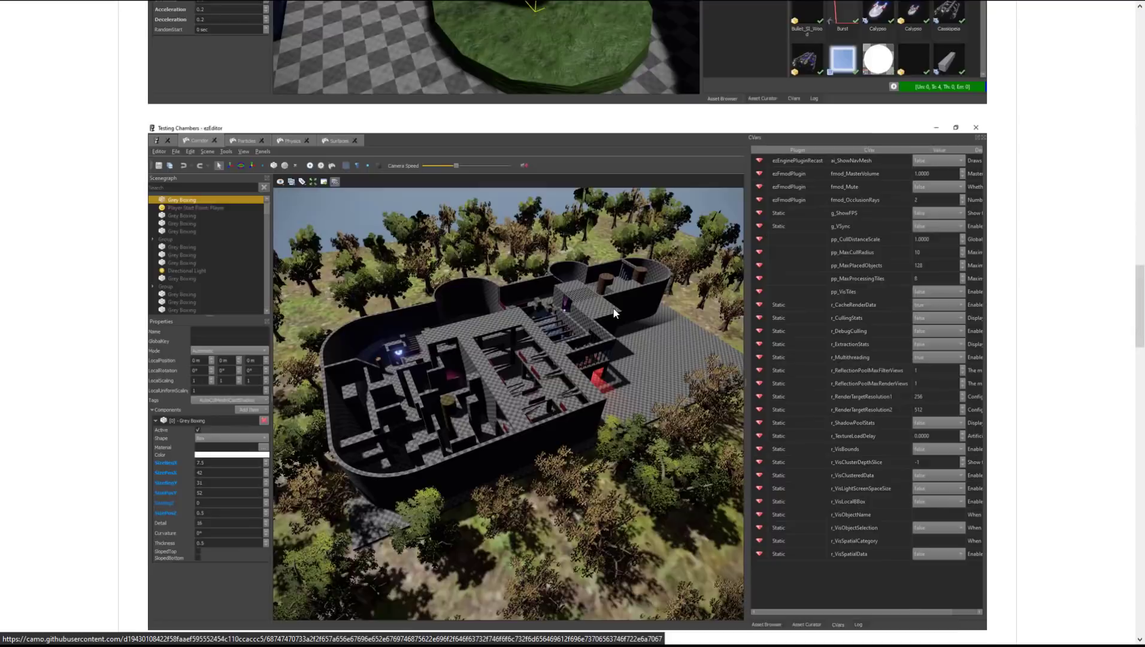
{"action": "scroll", "coordinate": [616, 313], "scroll_direction": "up", "scroll_amount": 5}
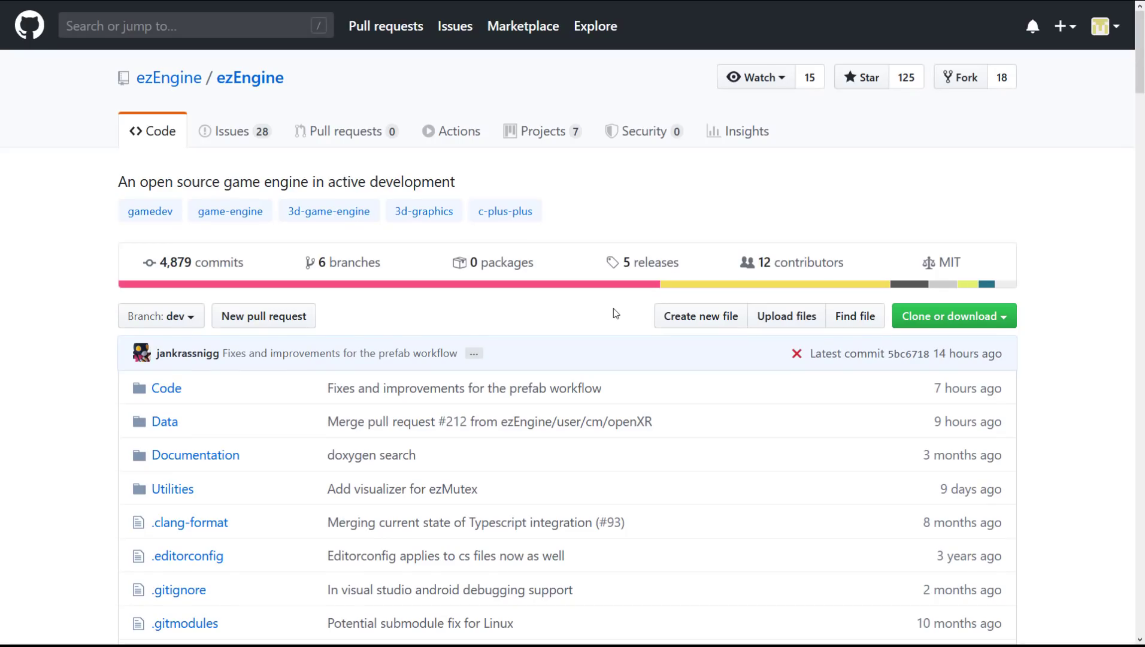
{"action": "scroll", "coordinate": [578, 380], "scroll_direction": "down", "scroll_amount": 9}
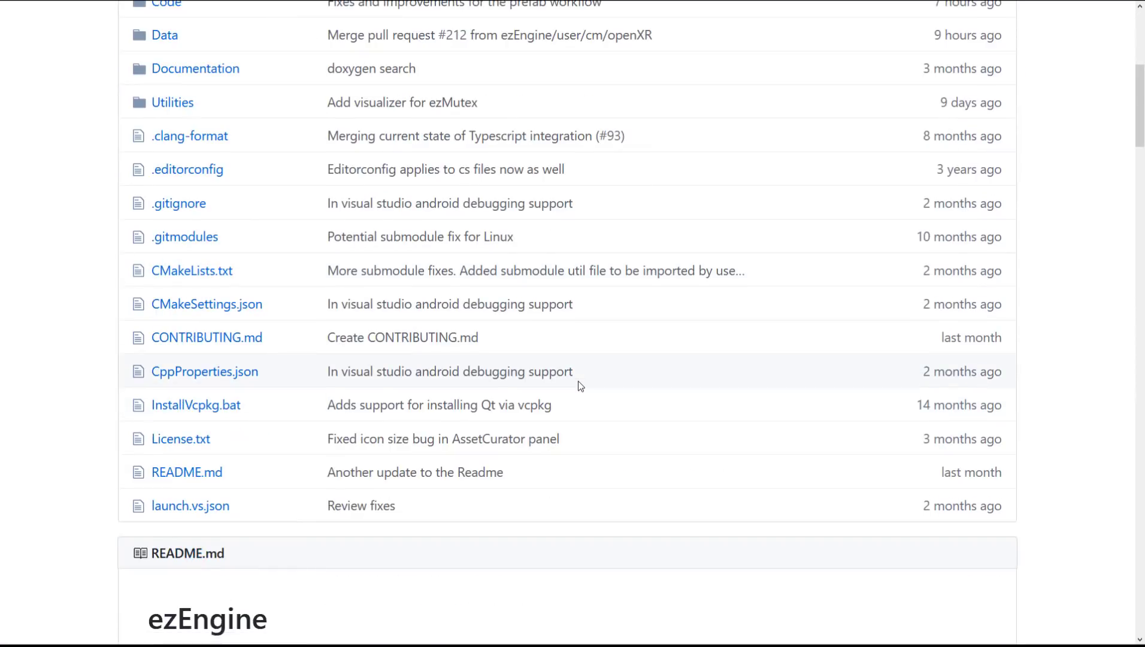